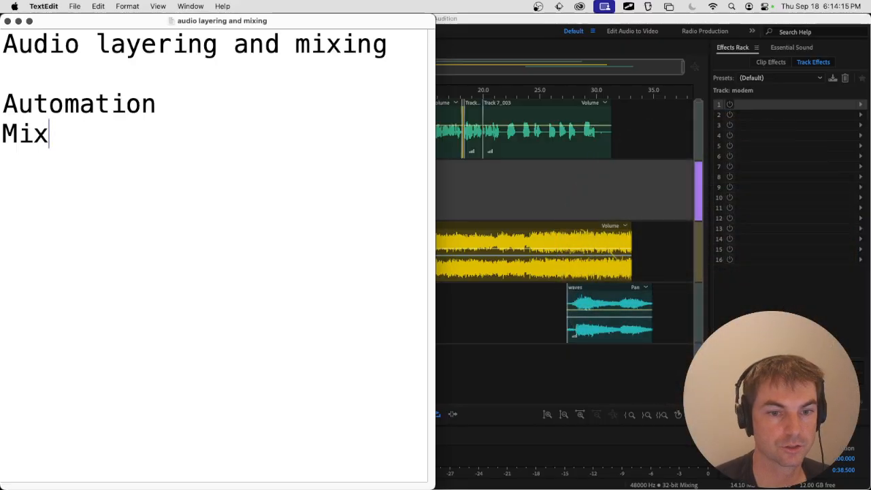
- Switch from the text notes to the editing_01 multitrack session in Adobe Audition
key(super+Tab)
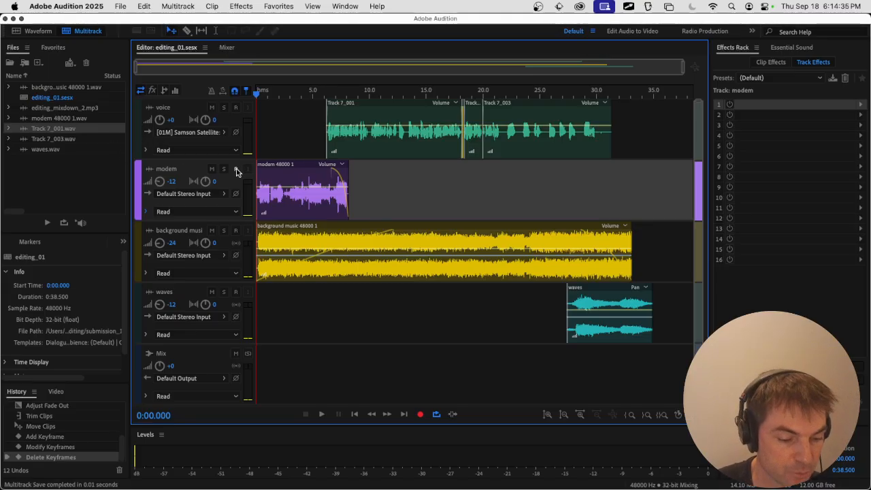
click(320, 173)
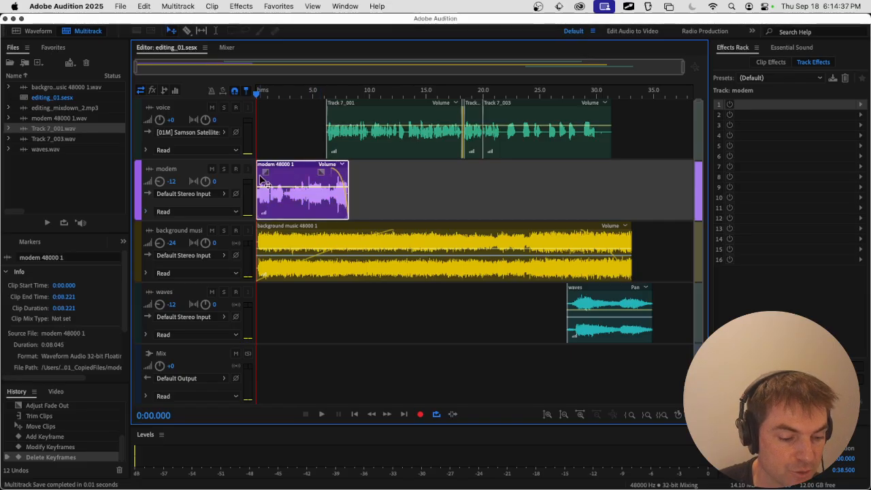
drag(264, 174, 280, 176)
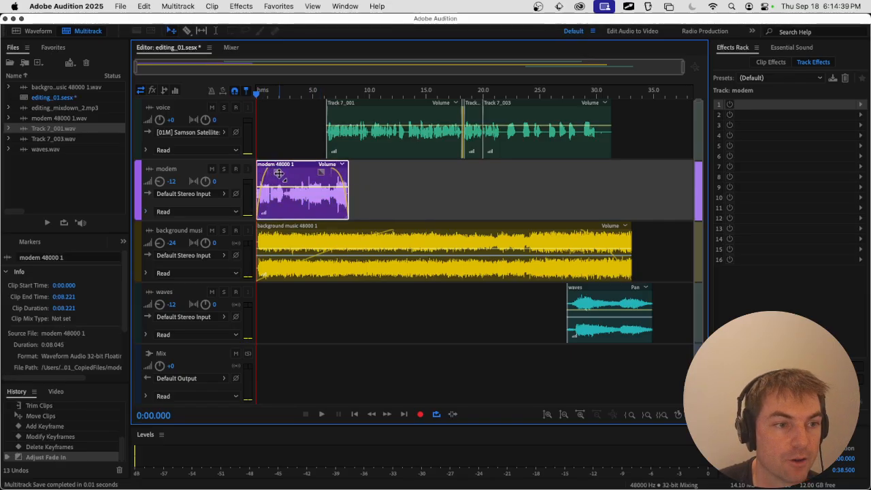
key(super+z)
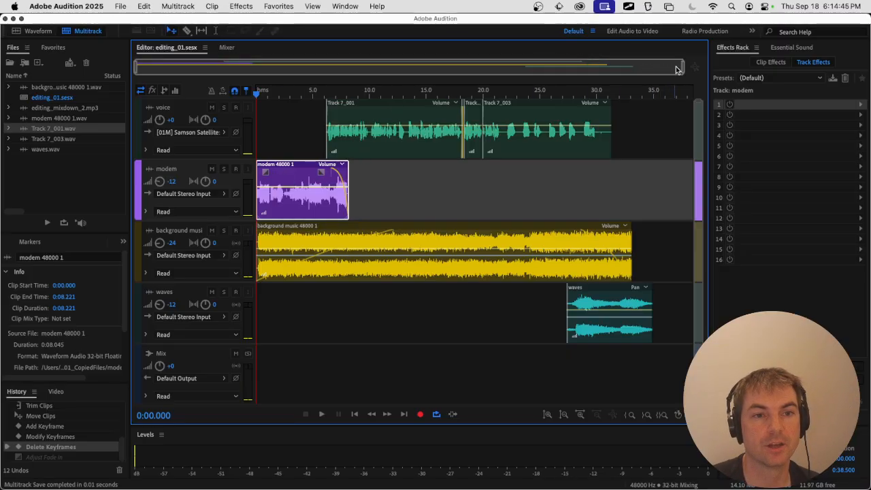
- Remove the modem clip's fade-out and both the fade-in and fade-out of the background music clip
drag(677, 69, 387, 63)
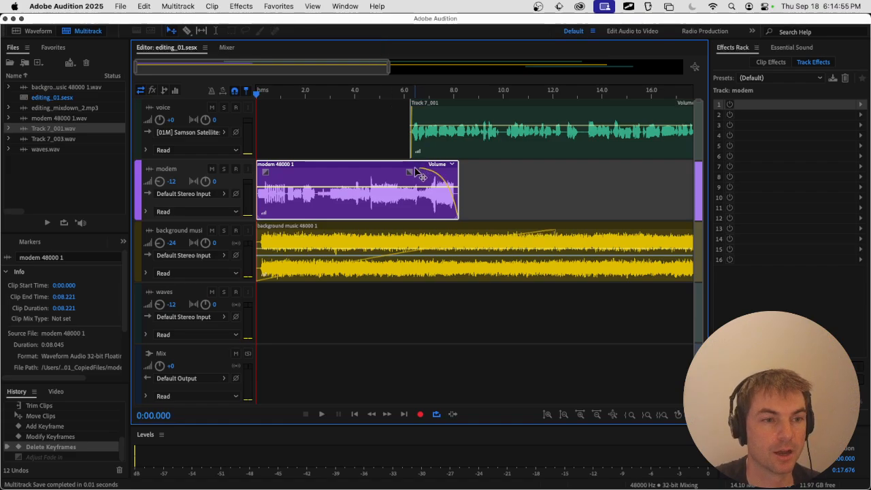
drag(409, 171, 470, 165)
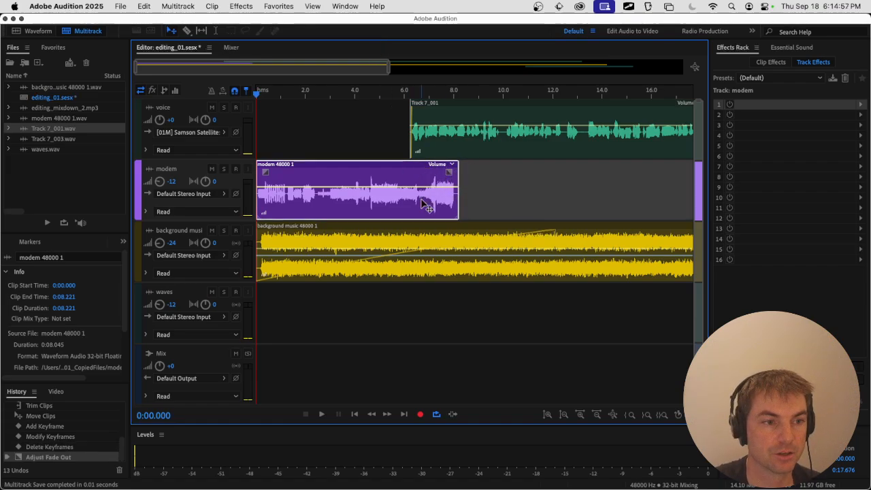
click(344, 235)
drag(264, 232, 270, 204)
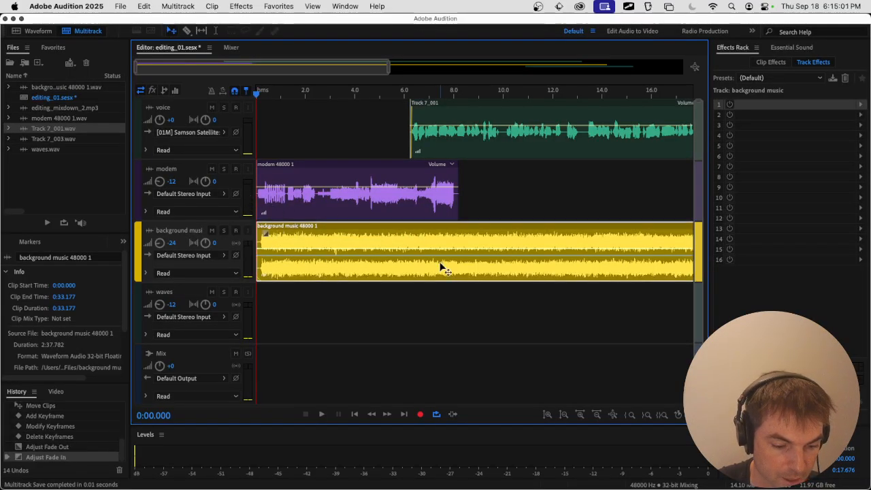
key(minus)
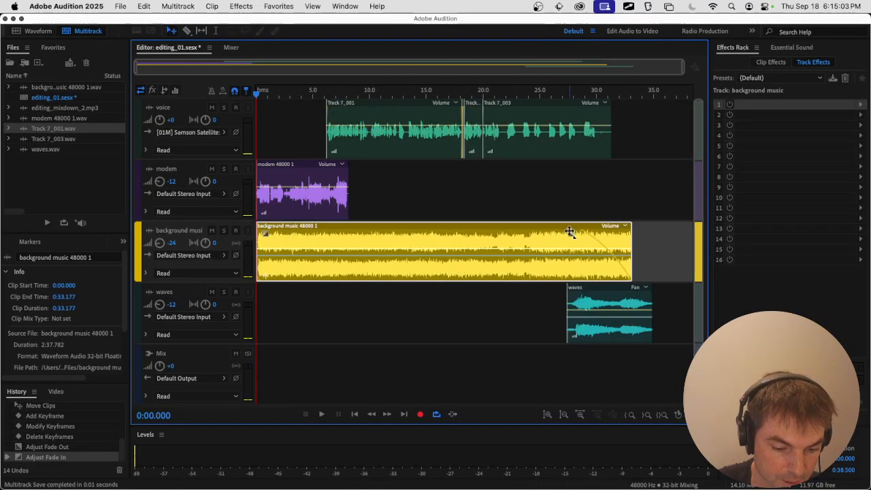
drag(570, 232, 622, 233)
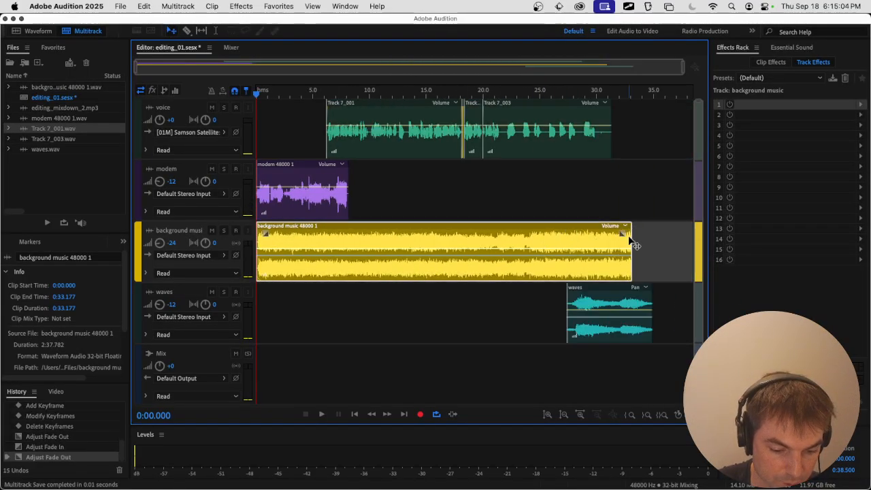
- Set the modem track's volume to 0 dB and briefly play the opening of the session
click(600, 300)
scroll(444, 191, up, 5)
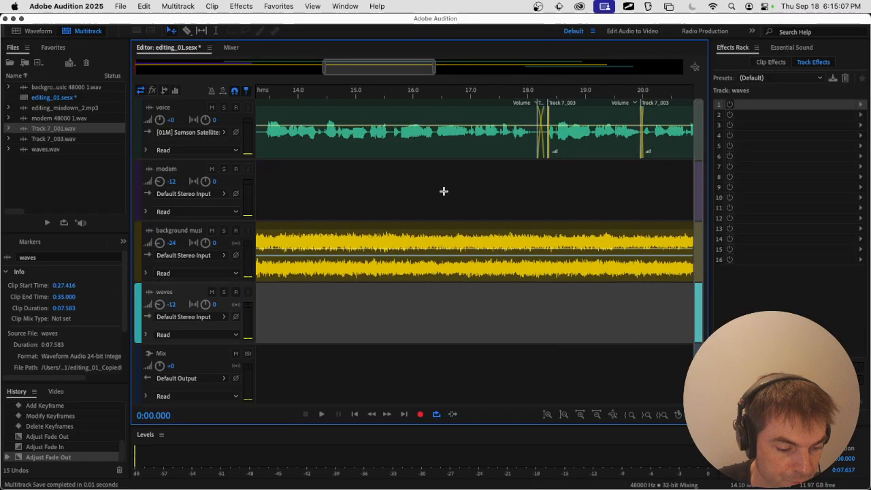
scroll(444, 191, down, 2)
scroll(448, 193, left, 10)
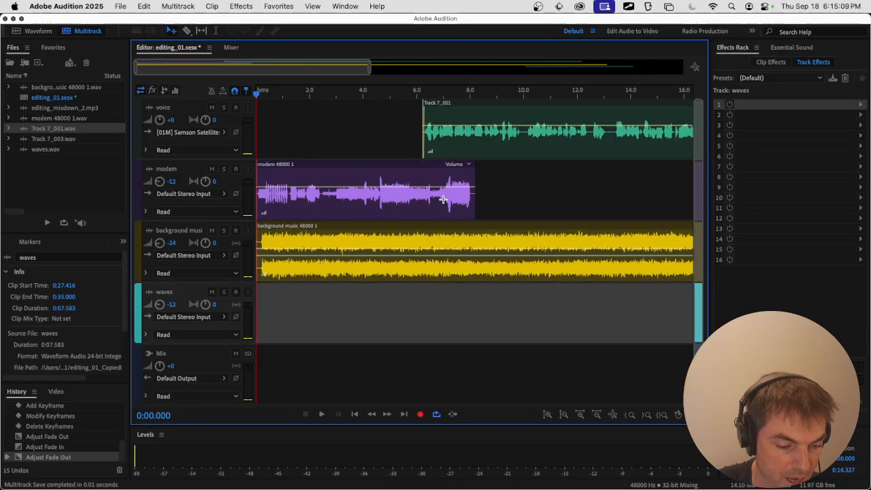
click(376, 177)
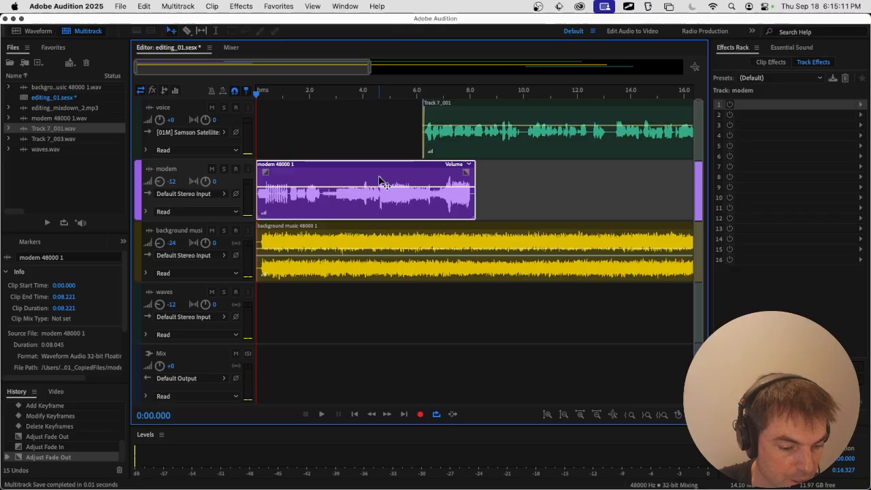
scroll(380, 180, up, 3)
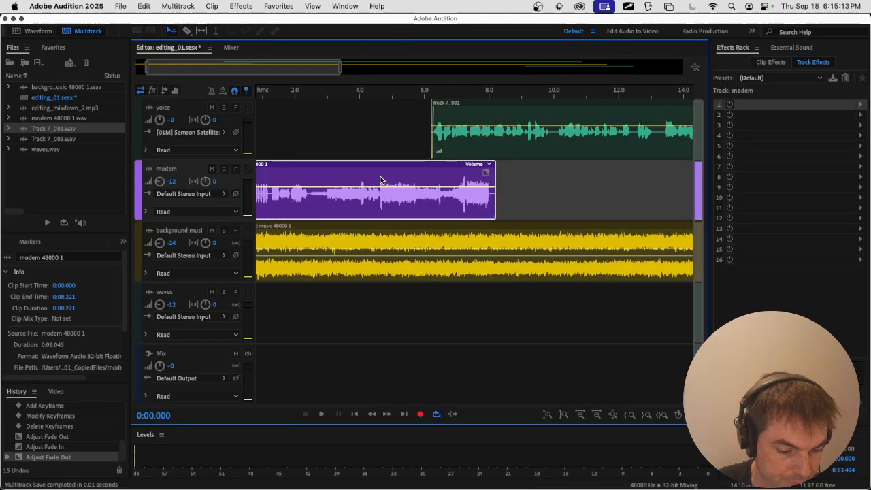
scroll(381, 182, left, 3)
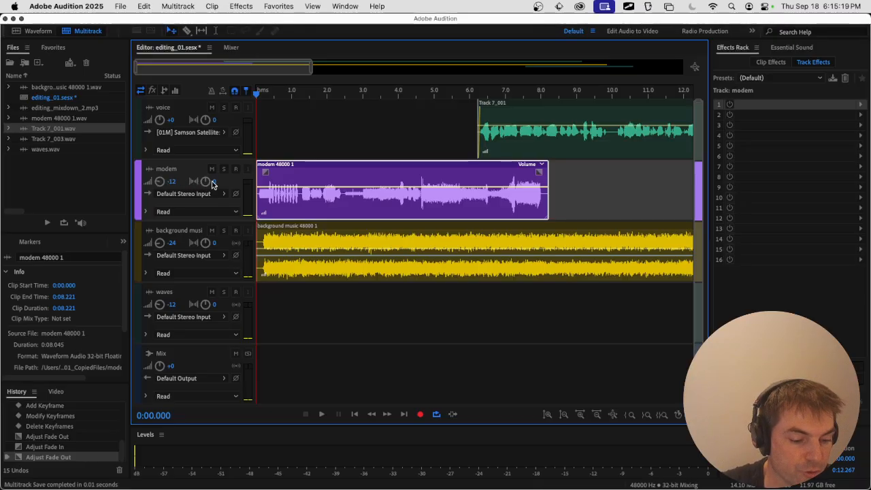
click(173, 181)
text(0)
key(Return)
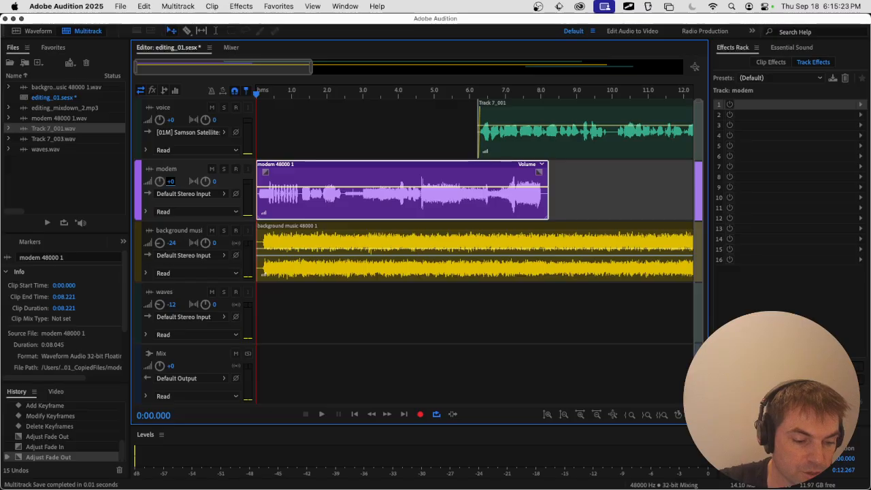
key(space)
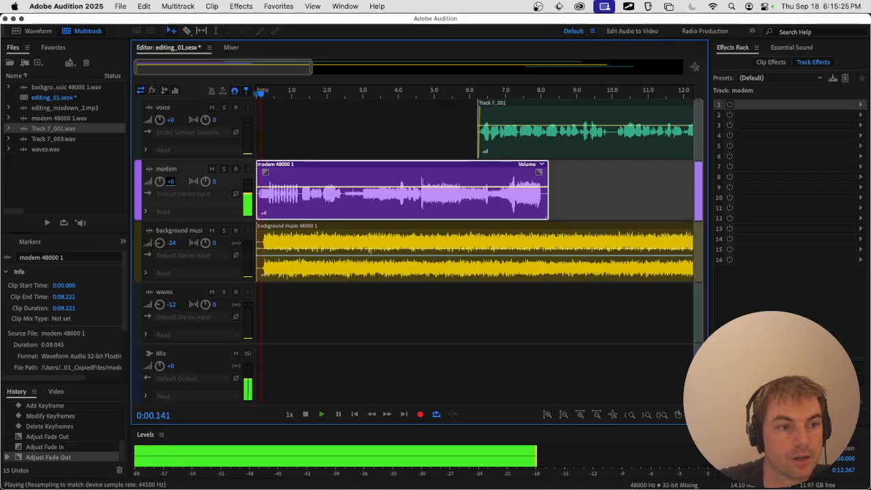
key(space)
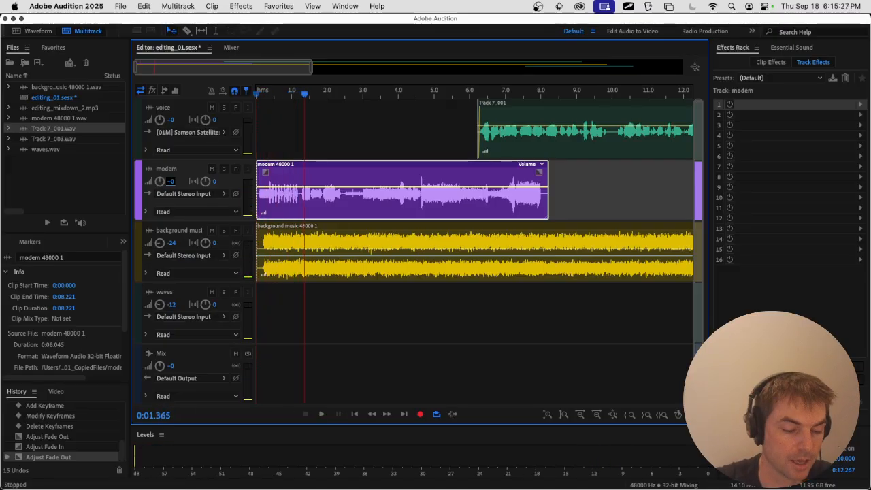
- Set the modem track's volume to -12 dB and play the session briefly from the start
click(172, 182)
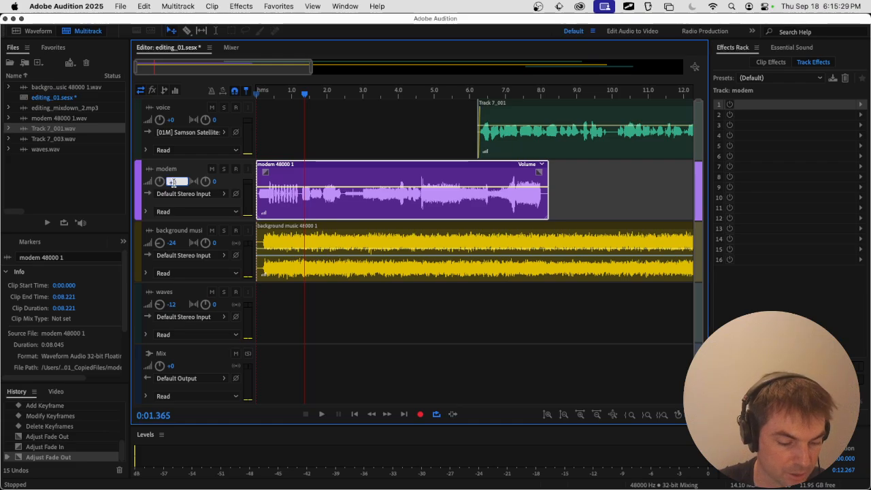
key(Return)
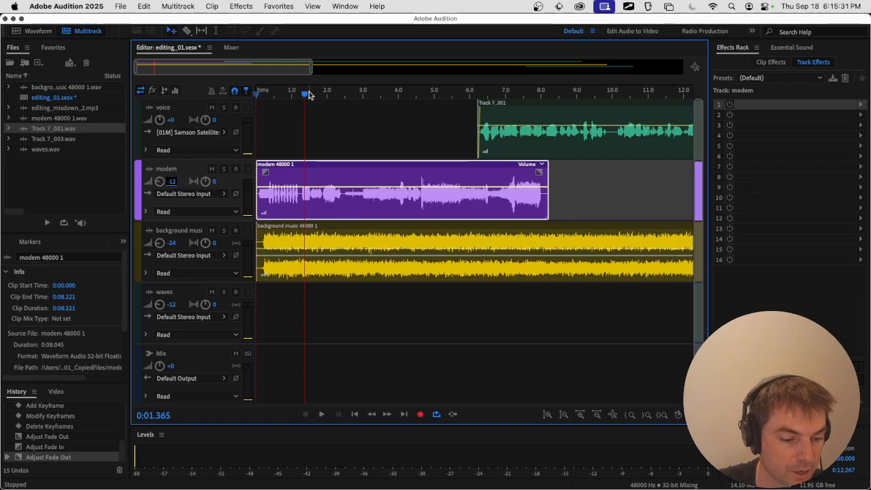
drag(309, 94, 253, 97)
key(space)
key(space)
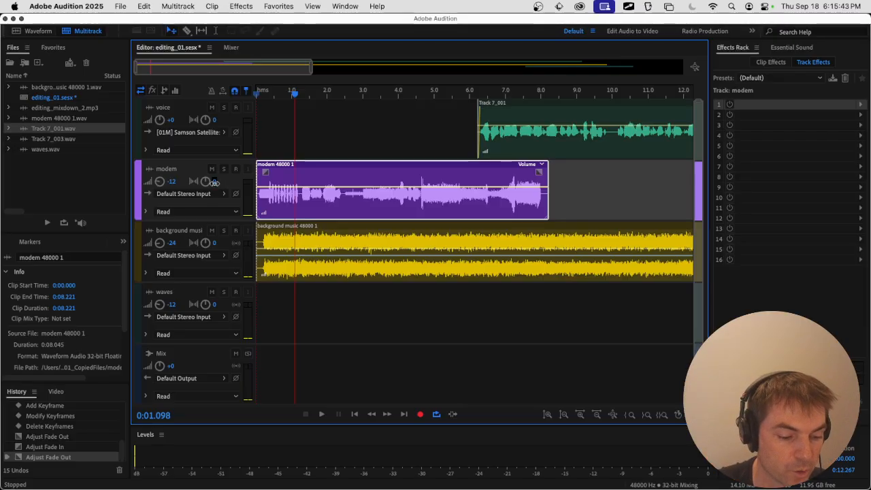
- Pan the modem track fully right (R100) and play the session from the start
click(218, 182)
click(190, 176)
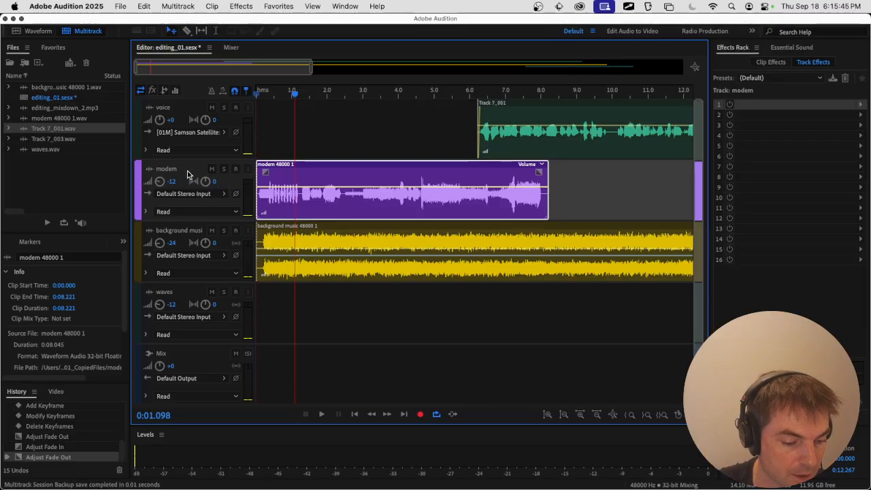
drag(204, 181, 296, 179)
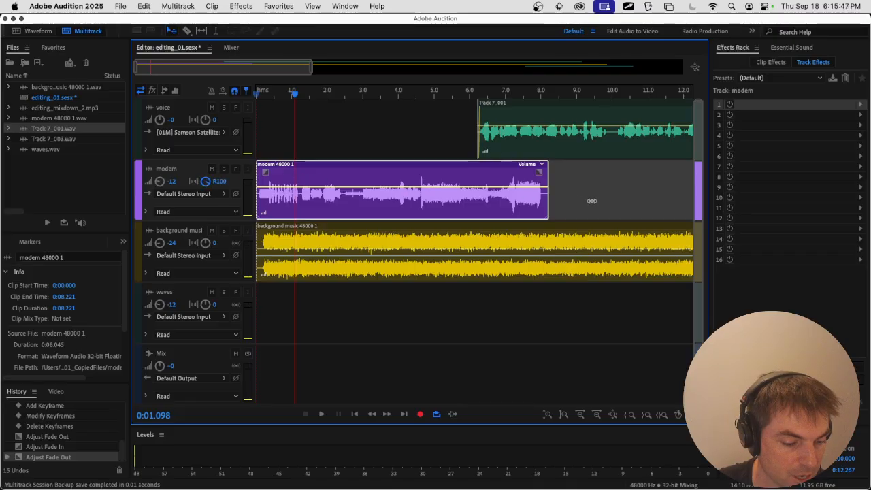
drag(297, 95, 252, 96)
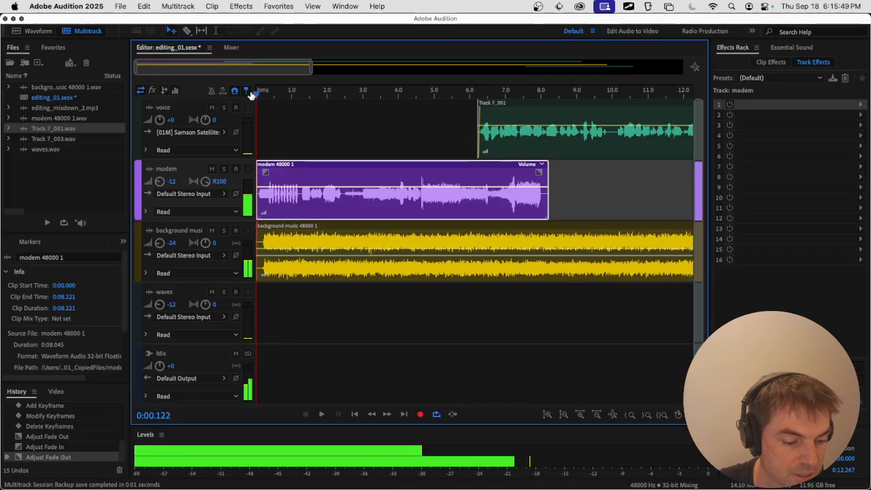
key(space)
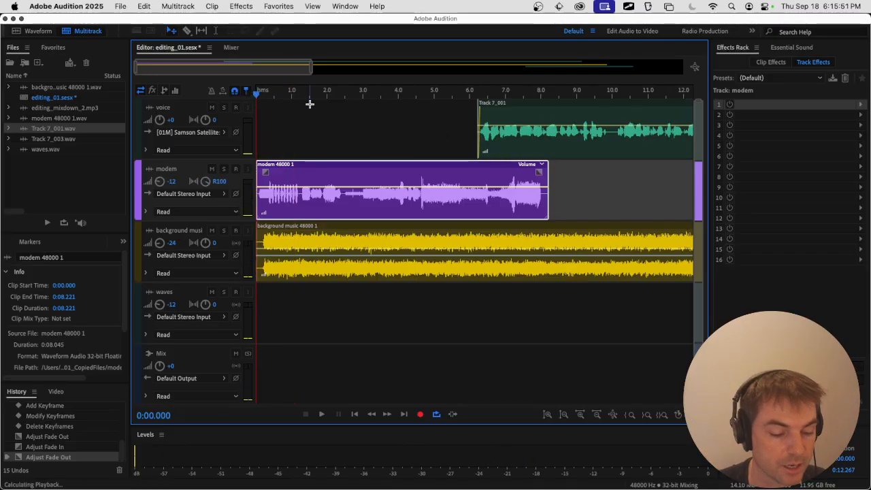
key(space)
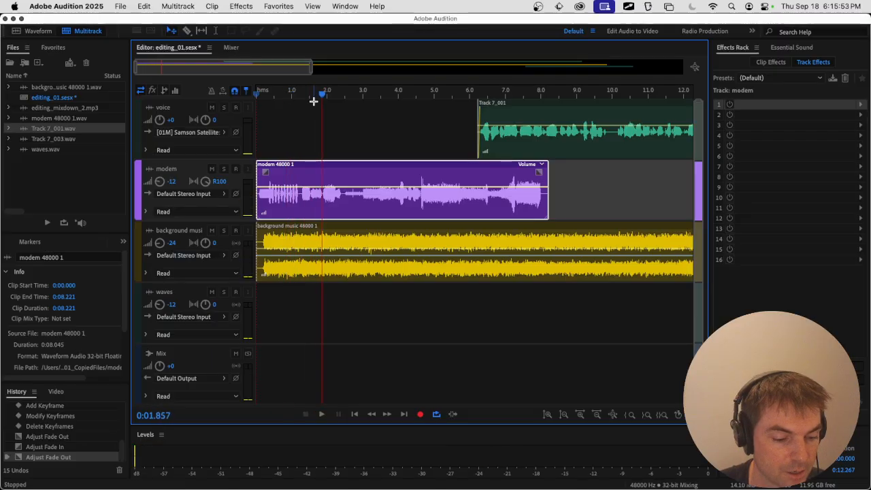
- Solo the modem track, pan it fully left (L100), and play it from the start
drag(320, 95, 225, 106)
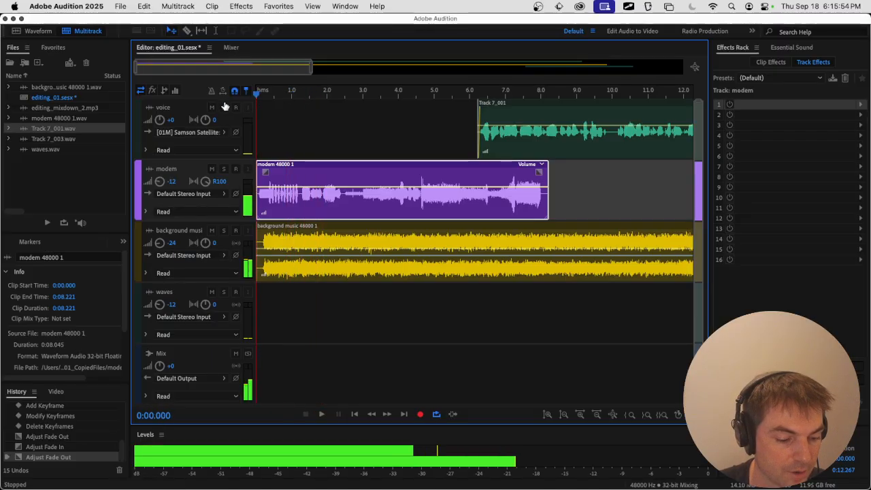
click(224, 168)
drag(213, 183, 53, 174)
drag(224, 182, 184, 189)
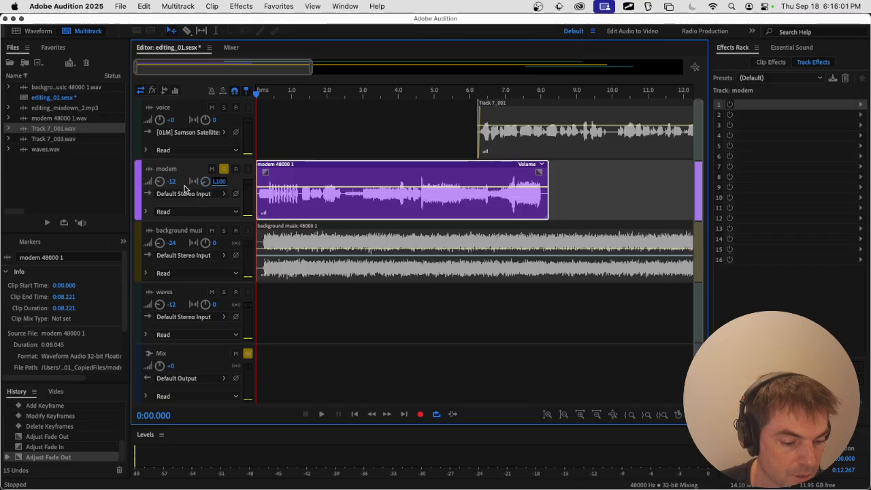
key(space)
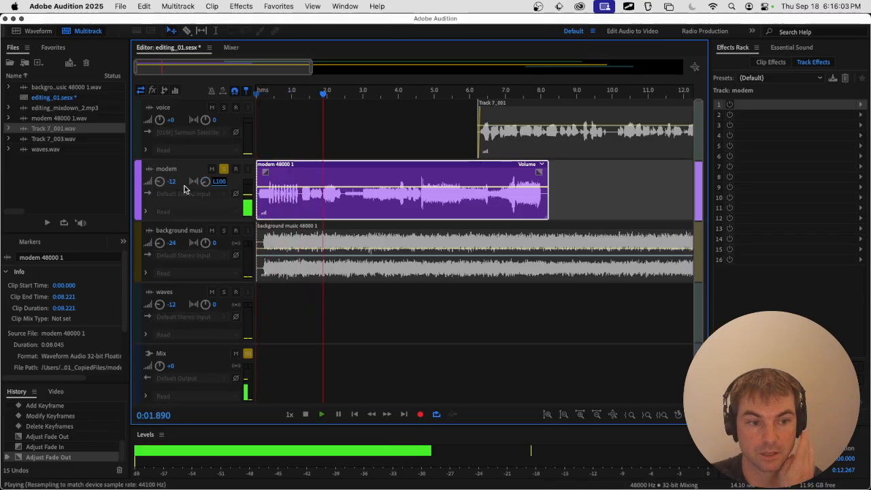
key(space)
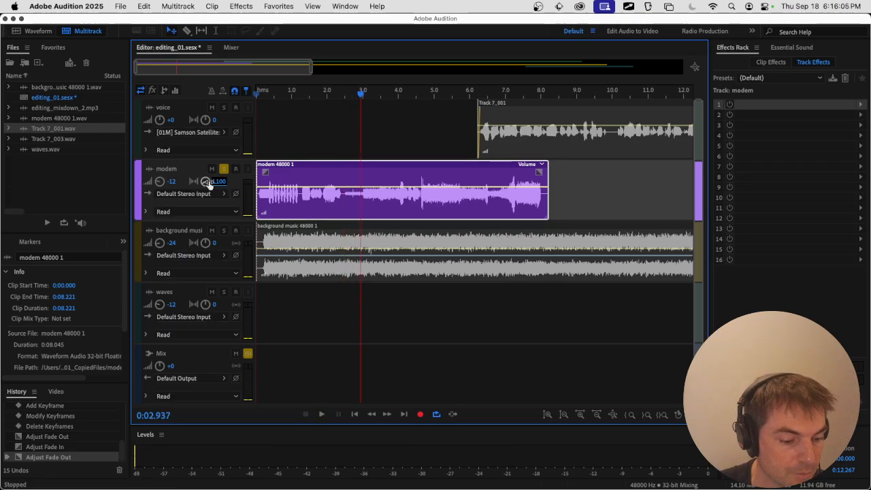
- Restore the modem track to centre pan (0) without solo and save the session
text(0)
key(Return)
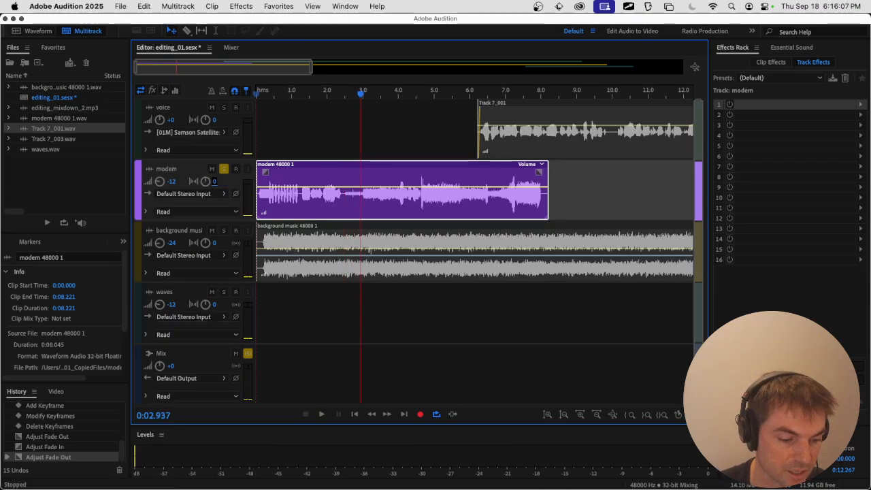
click(224, 169)
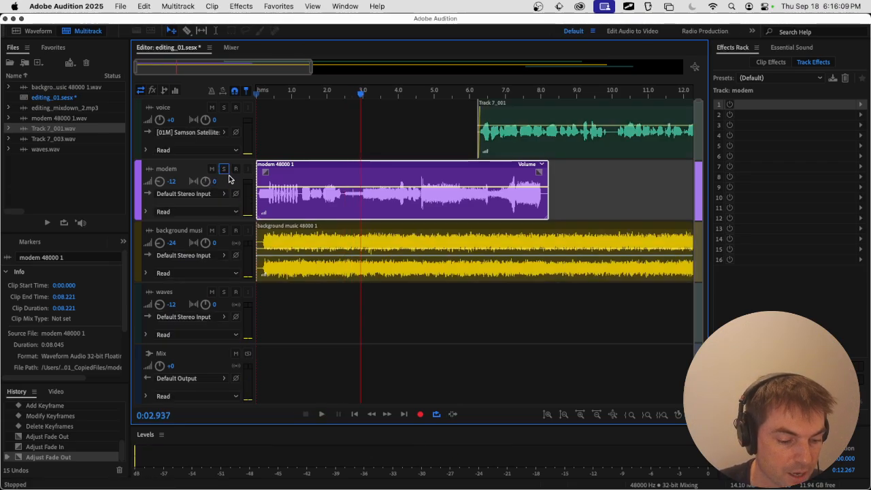
key(super+s)
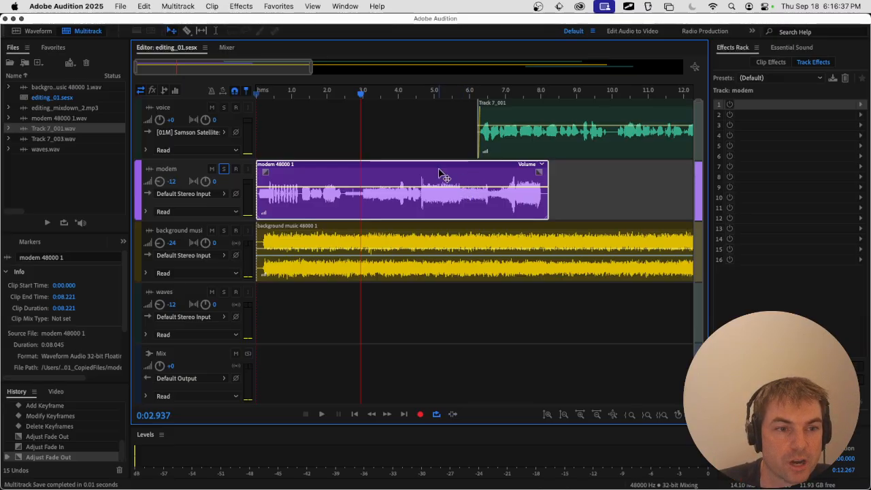
- Try adding a keyframe to the modem clip's volume envelope at about 5.5 seconds, and undo it
click(452, 188)
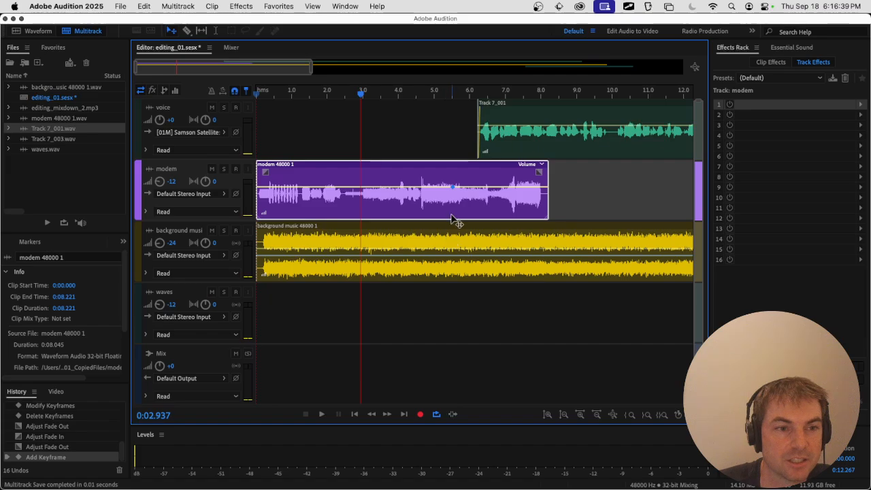
key(super+z)
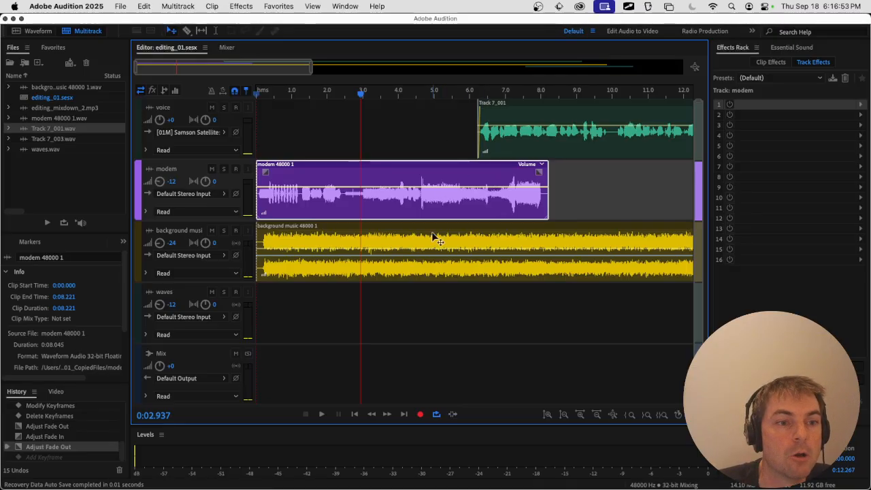
- Hide the clip volume, pan and effect envelopes and the clip gain controls, and save the session
click(315, 8)
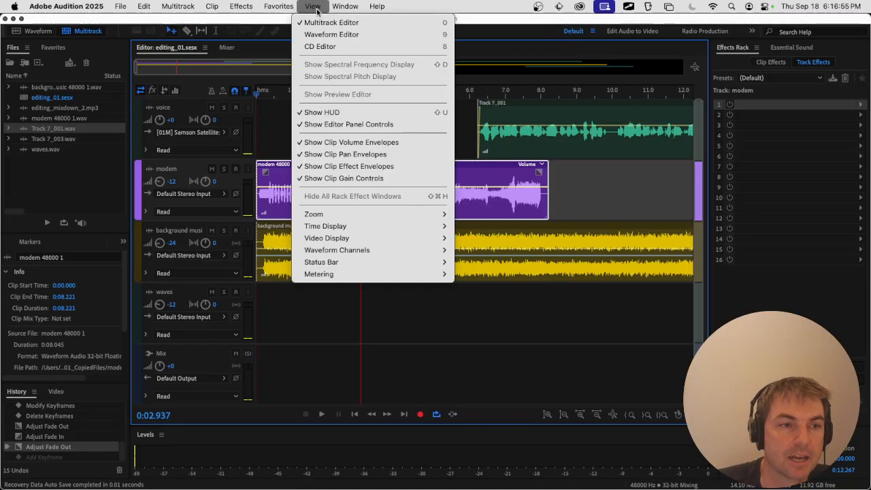
click(347, 142)
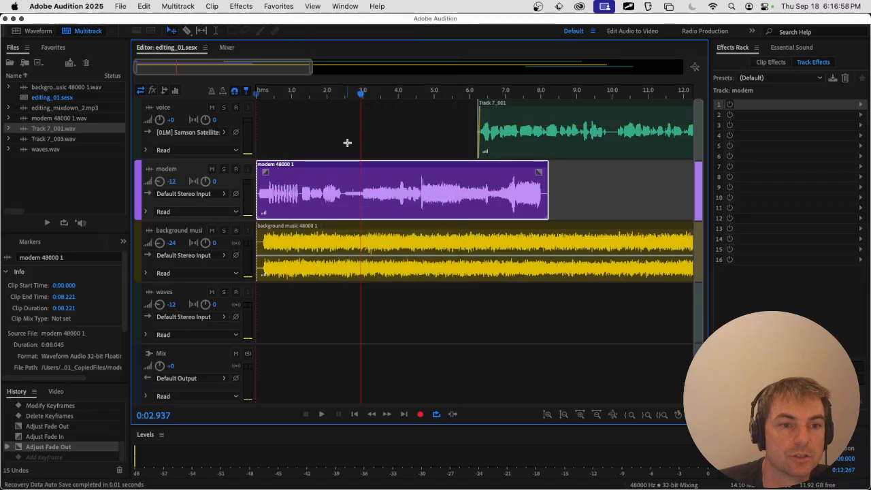
click(318, 10)
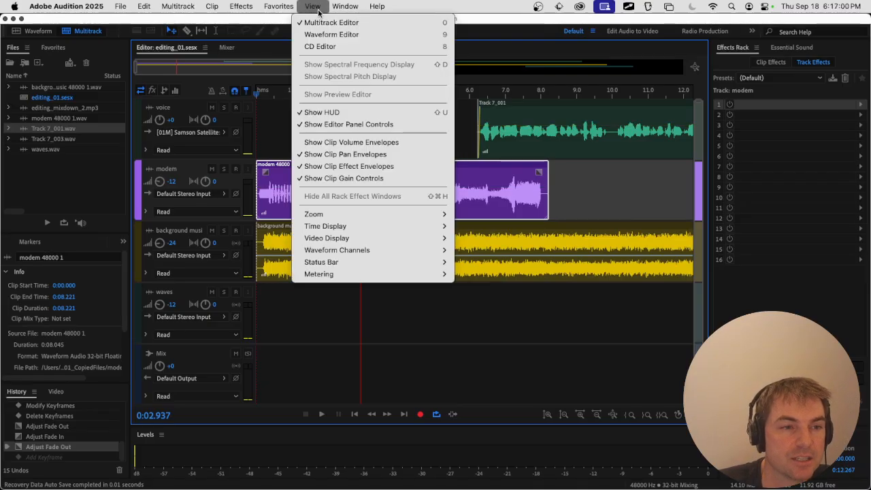
click(344, 155)
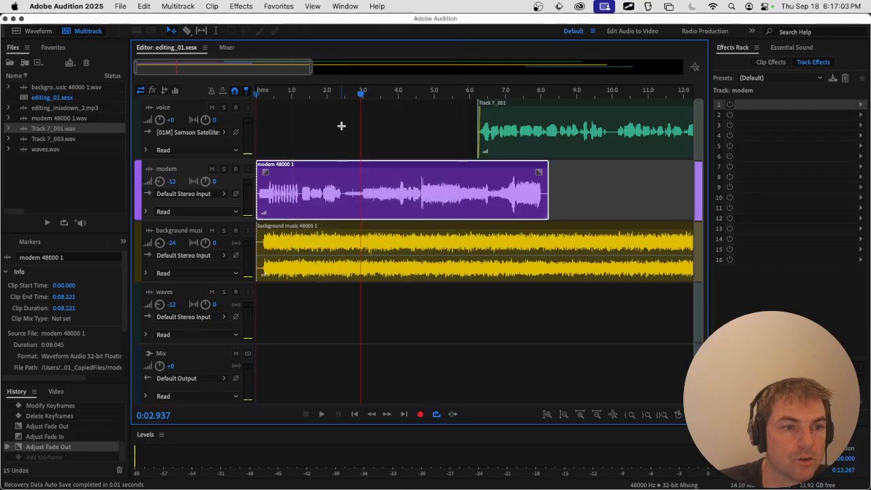
click(320, 8)
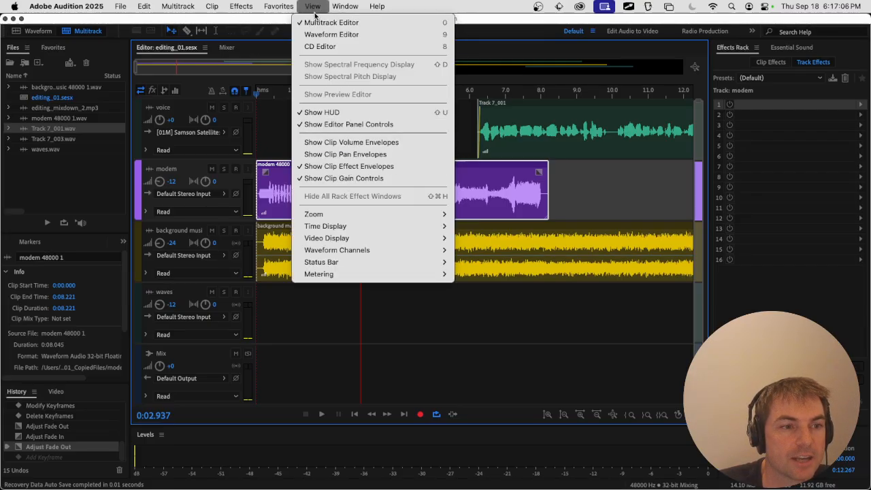
click(327, 167)
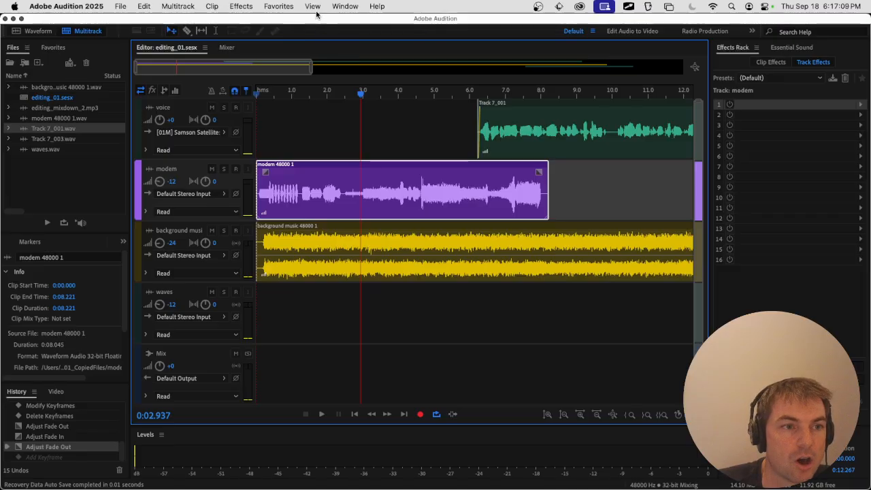
click(312, 6)
click(334, 167)
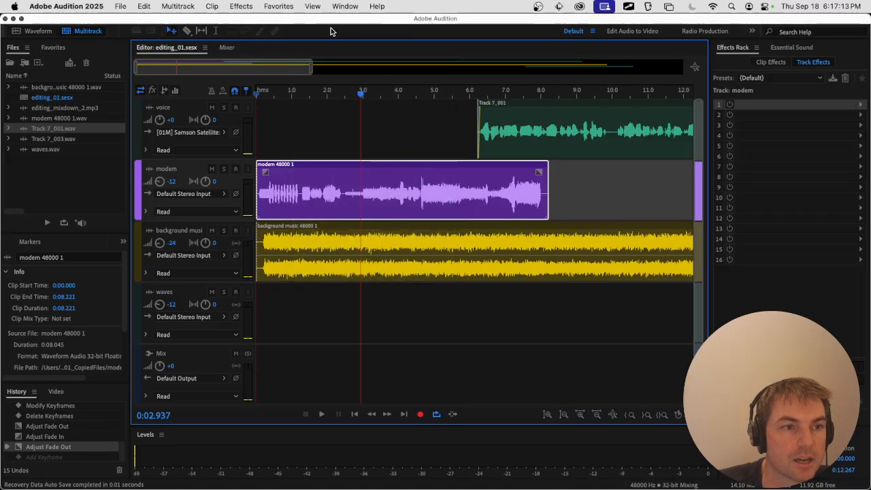
click(319, 9)
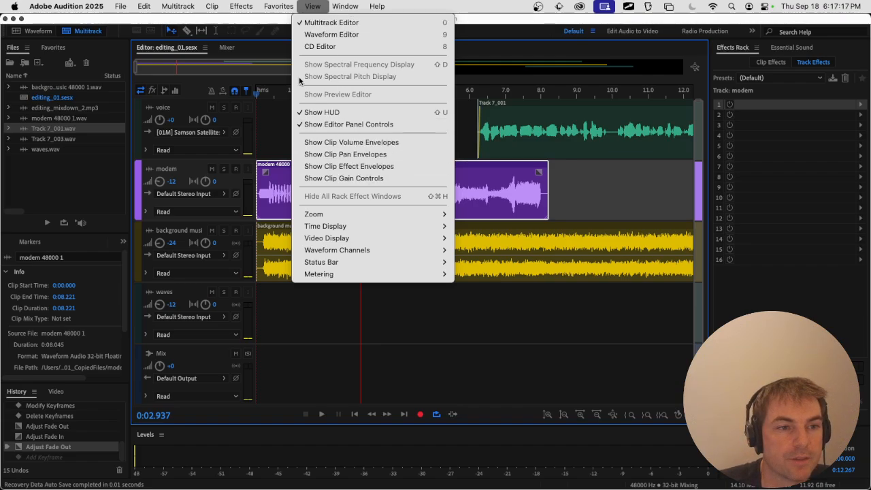
click(313, 6)
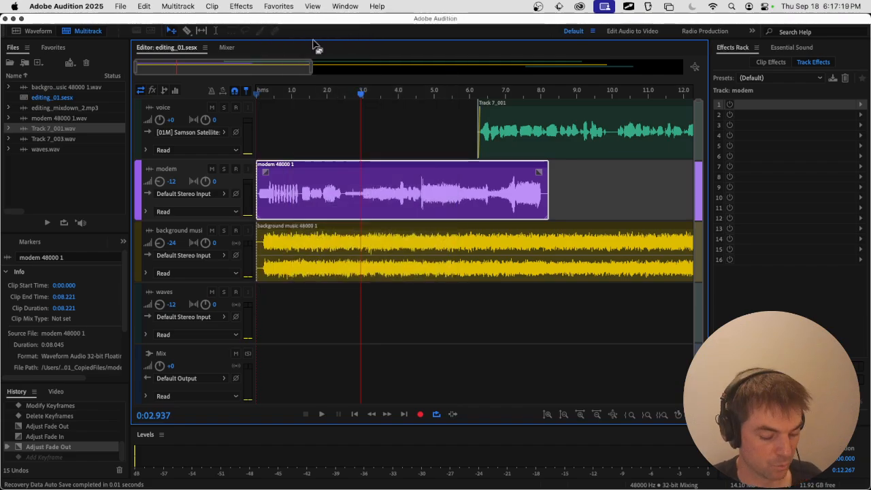
key(super+s)
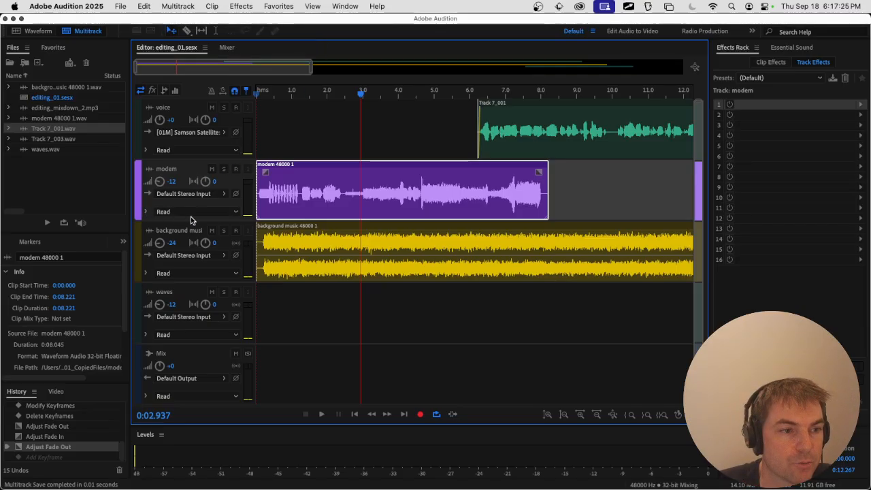
- Expand the modem track's automation lane and show its Volume envelope instead of the Pan envelope
click(147, 212)
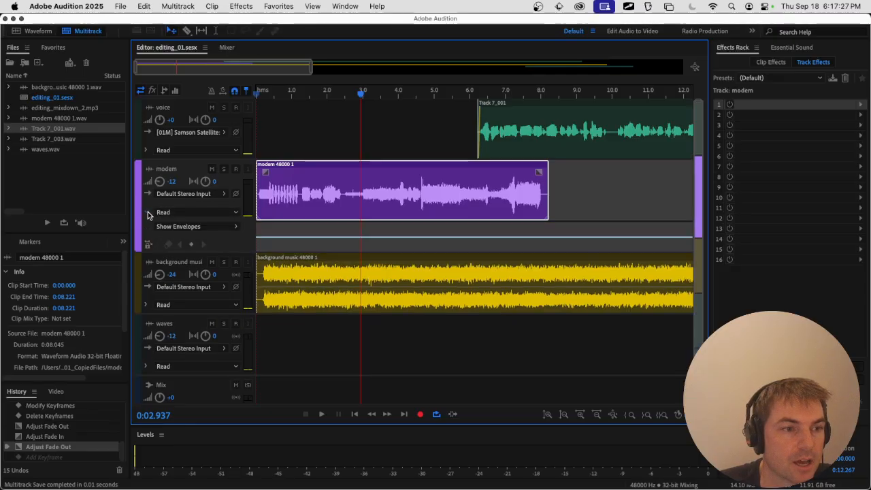
click(194, 229)
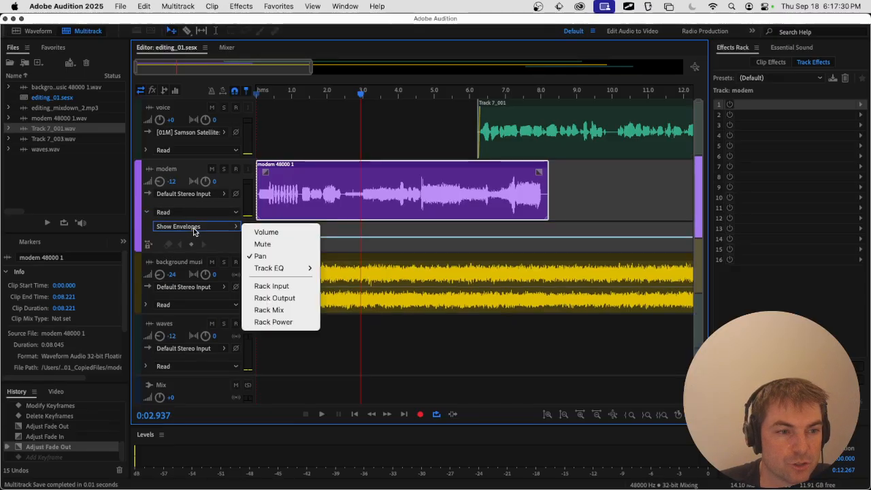
click(262, 232)
click(221, 228)
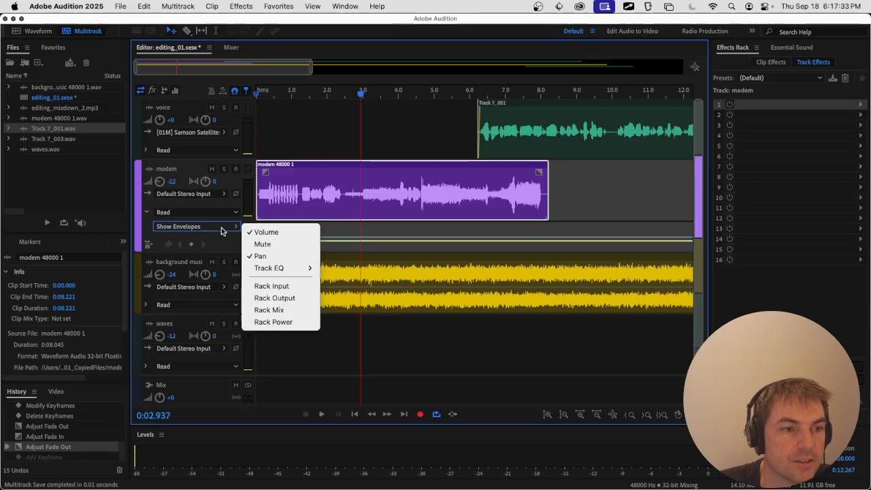
click(248, 254)
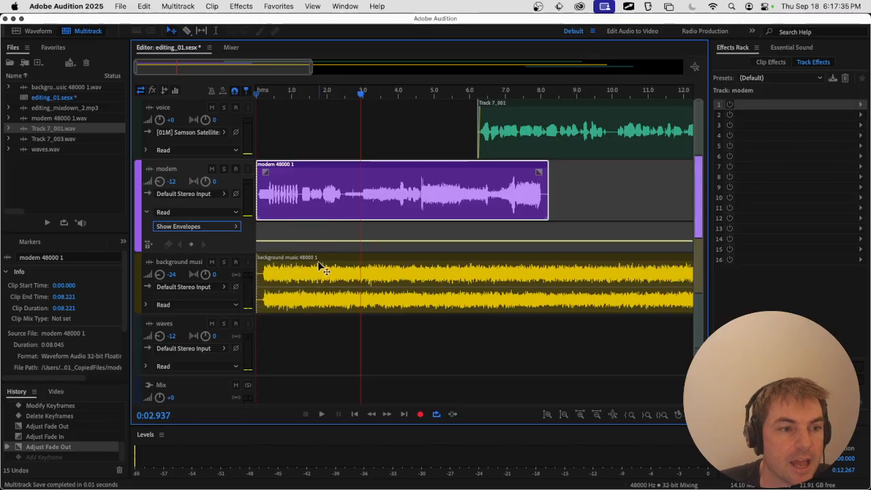
- Enlarge the modem track to select Volume as its active envelope, and shrink the track back to a compact height
click(247, 271)
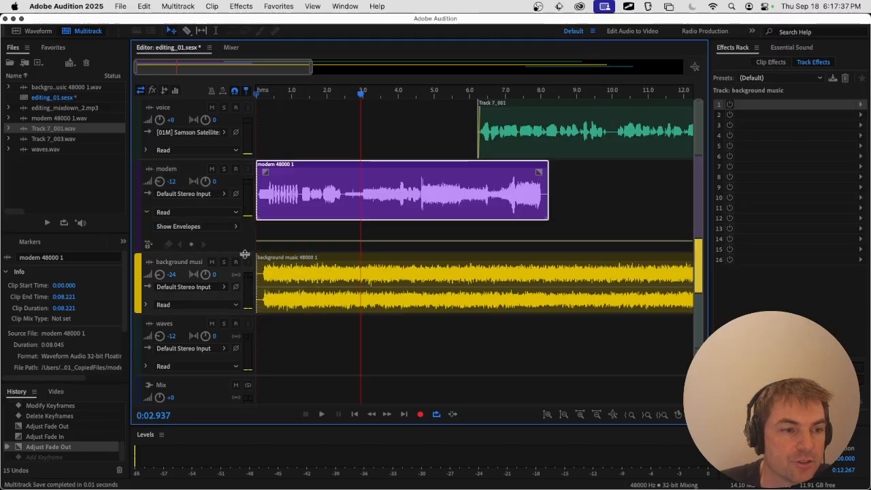
click(239, 243)
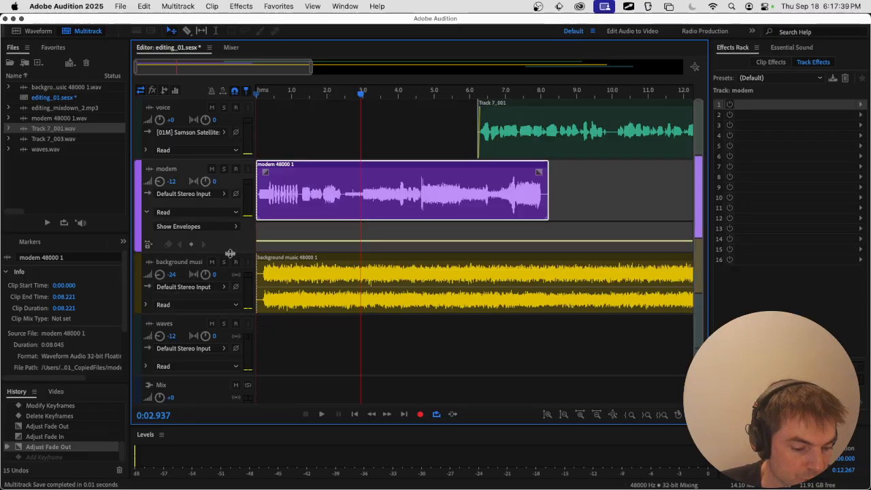
drag(228, 254, 229, 287)
click(233, 266)
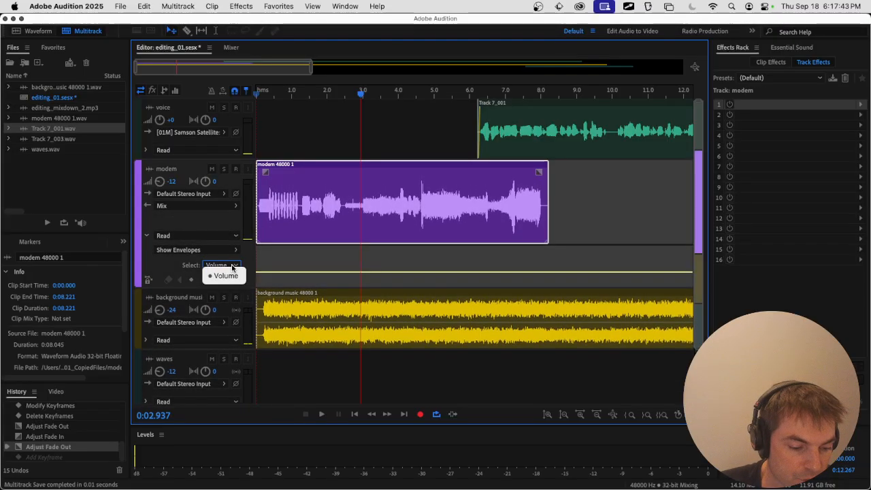
click(229, 274)
drag(225, 289, 232, 254)
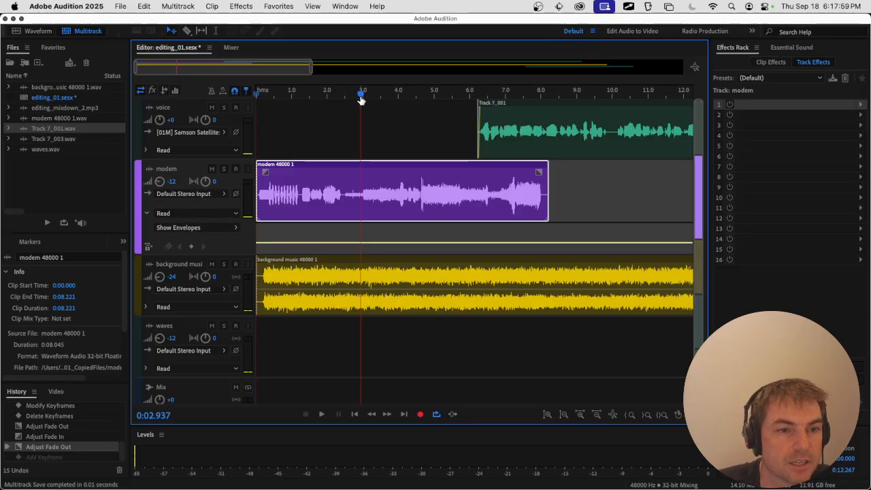
- Add modem track volume keyframes where the voice clip starts and near the modem clip's end, lowering the second to silence at about 8 seconds
drag(361, 102, 478, 104)
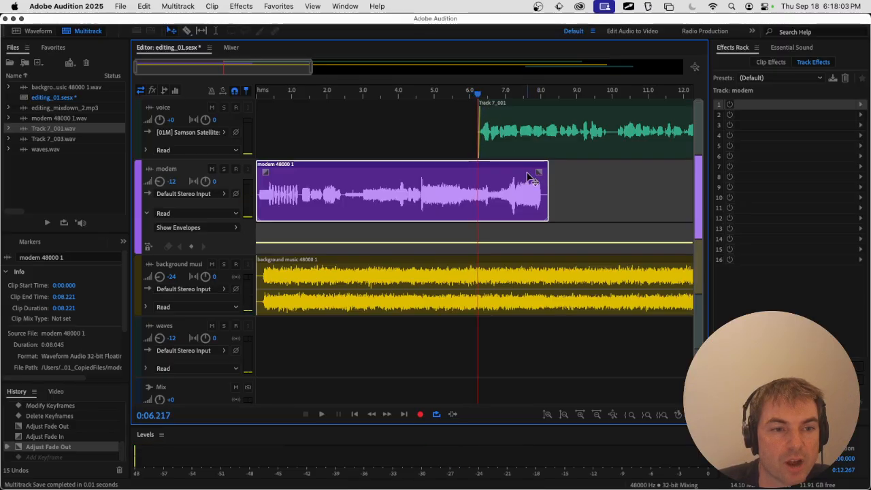
click(479, 248)
click(478, 247)
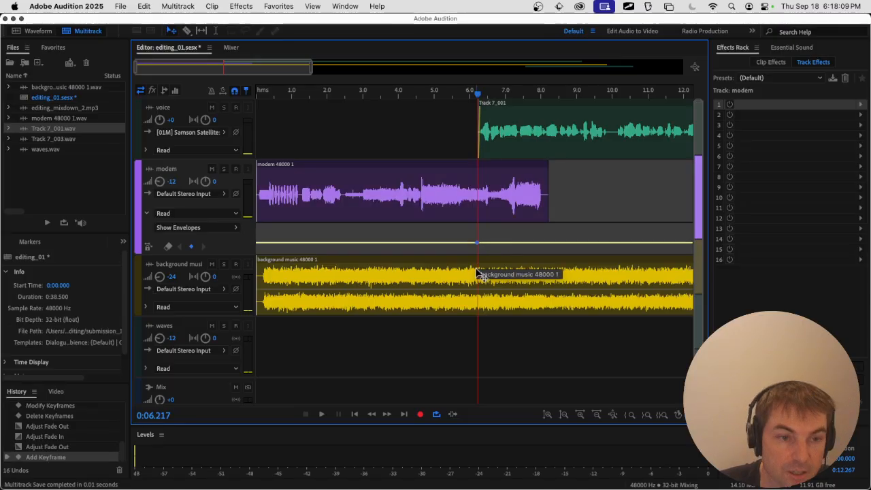
click(550, 244)
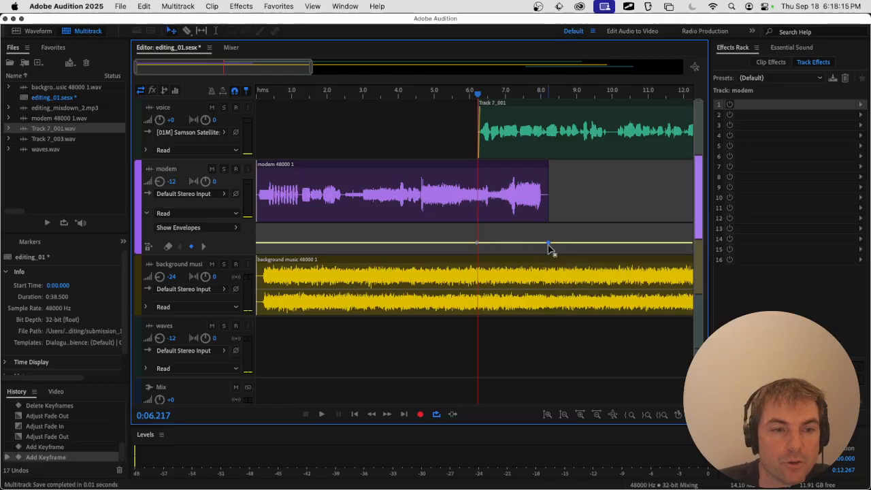
drag(549, 245, 540, 253)
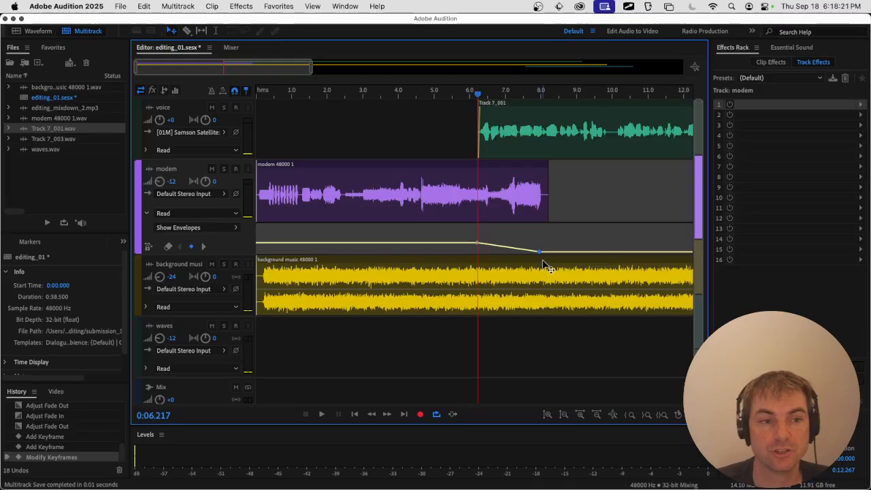
- Play the session from about 4.4 seconds through the modem track's volume fade, and play its opening seconds from the start
drag(478, 94, 411, 99)
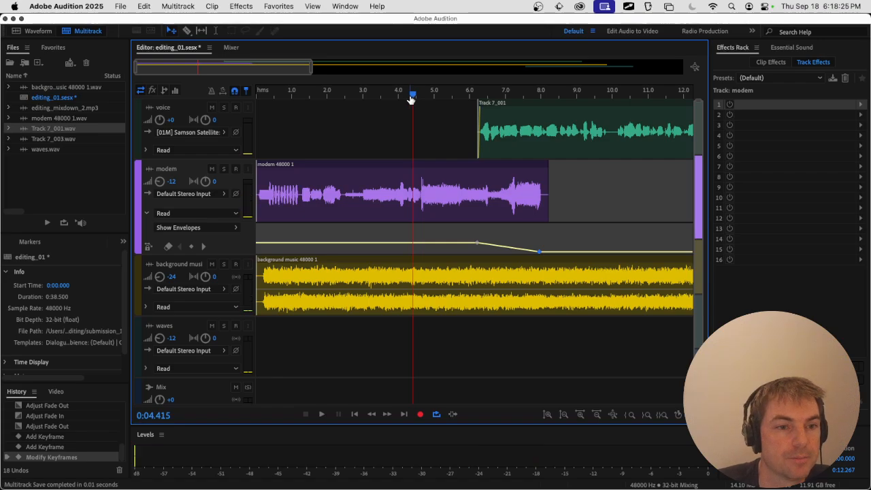
key(space)
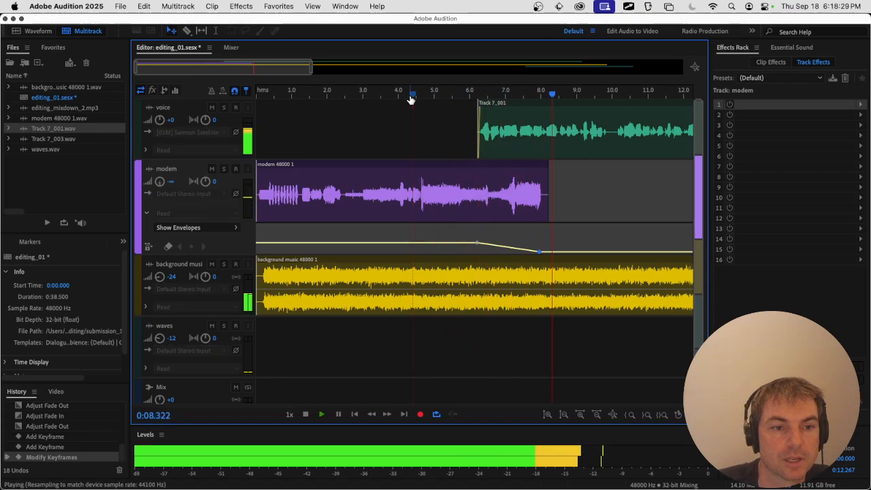
key(space)
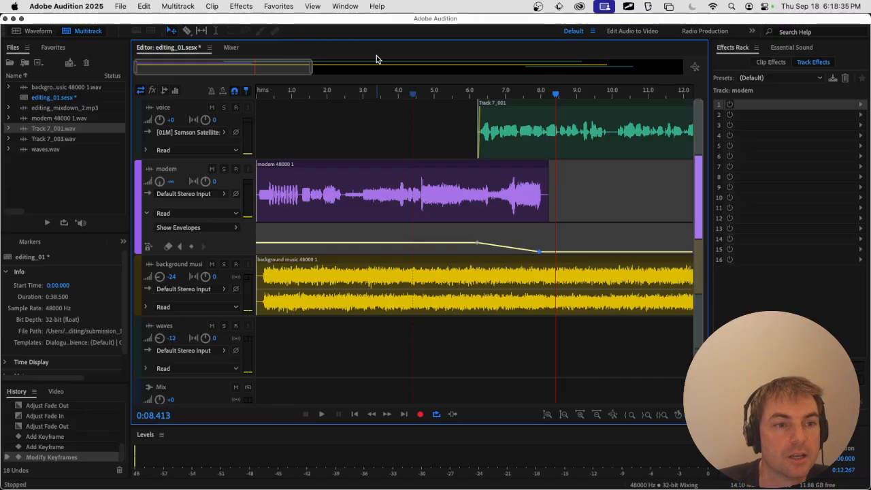
drag(389, 93, 240, 95)
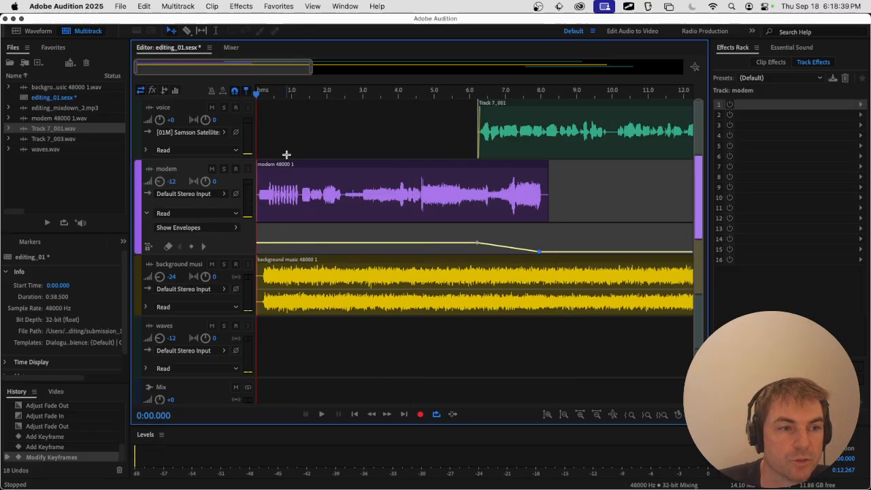
key(space)
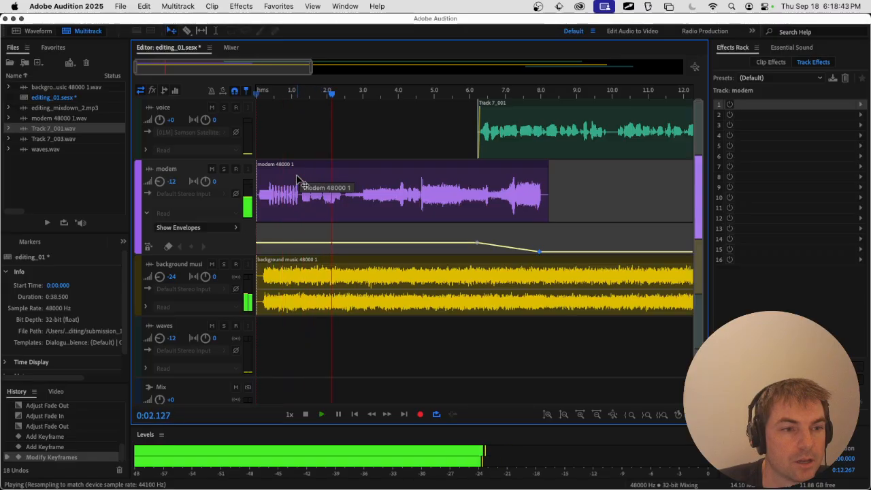
key(space)
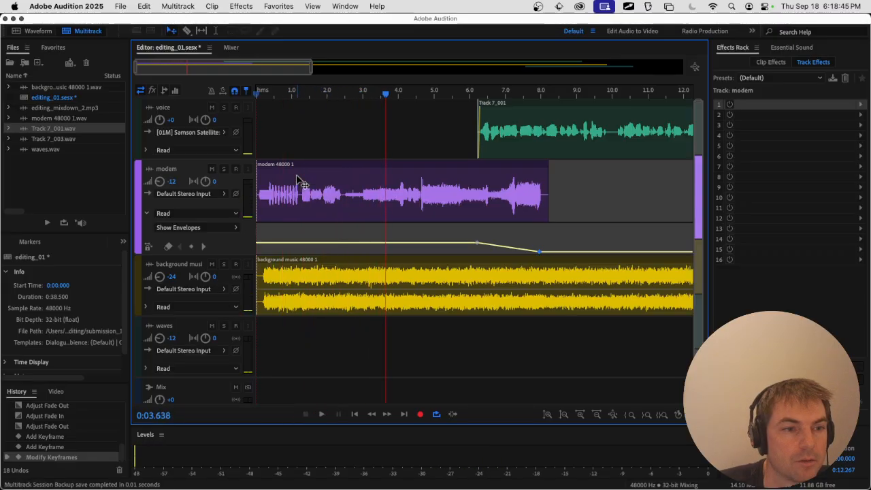
- Add keyframes to the modem track's volume envelope to boost the section between about 1.2 and 2.3 seconds
drag(383, 98, 300, 91)
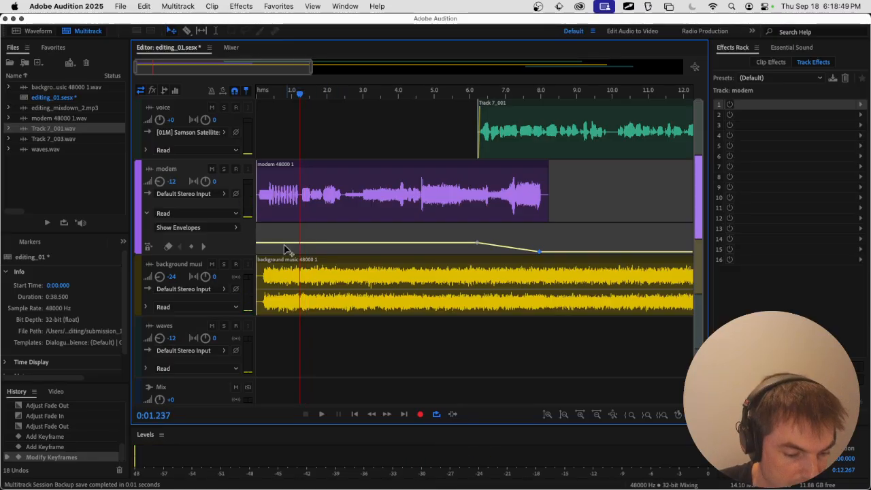
click(301, 244)
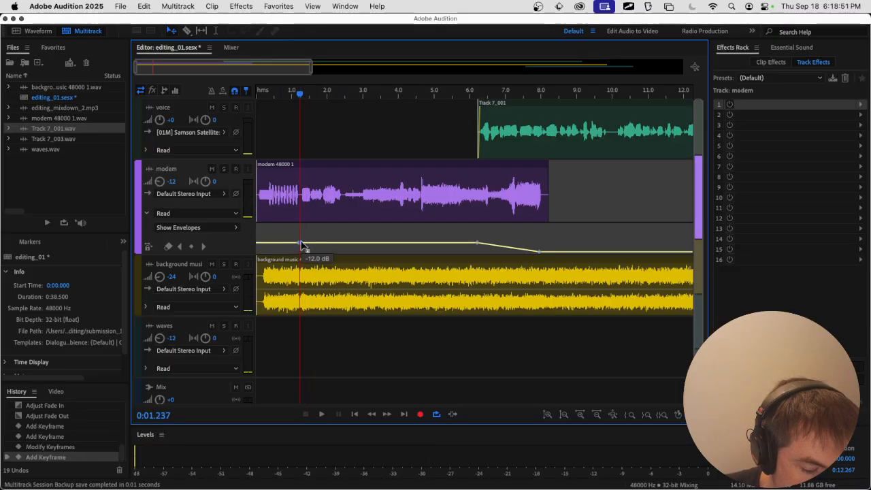
drag(304, 247, 340, 247)
click(336, 228)
- Play the boosted modem section from about 0.5 seconds and again from about 1 second
drag(303, 100, 275, 96)
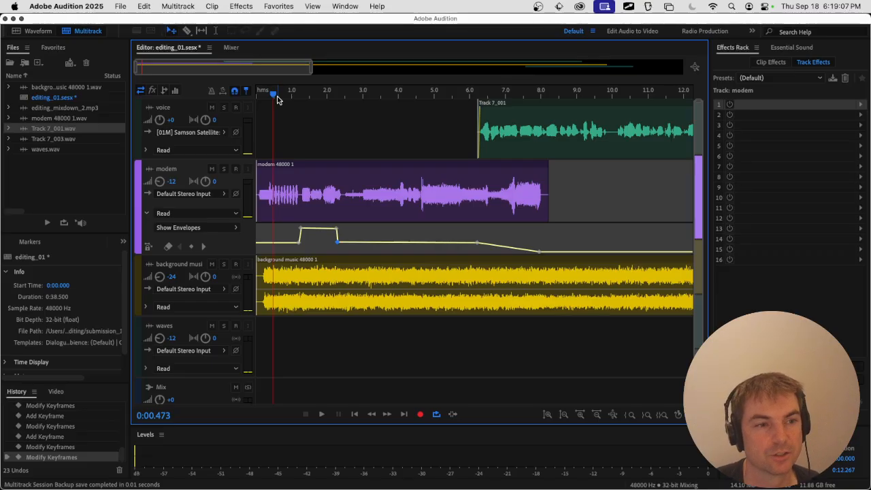
key(space)
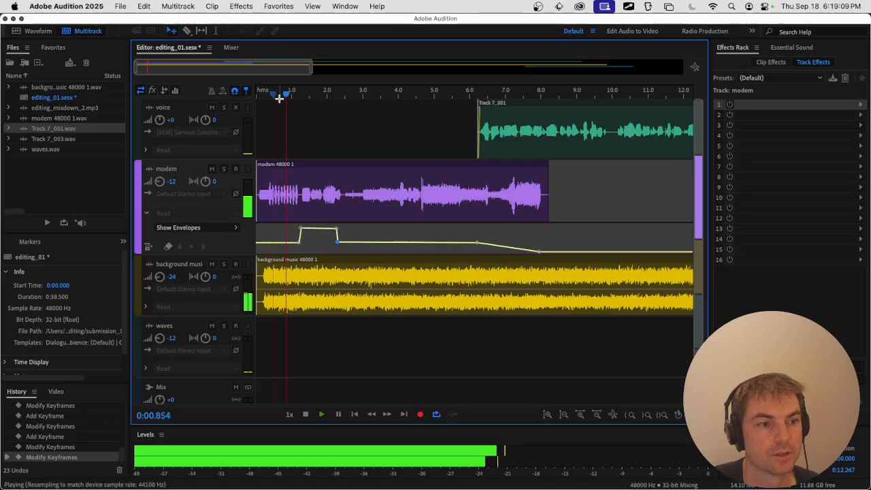
key(space)
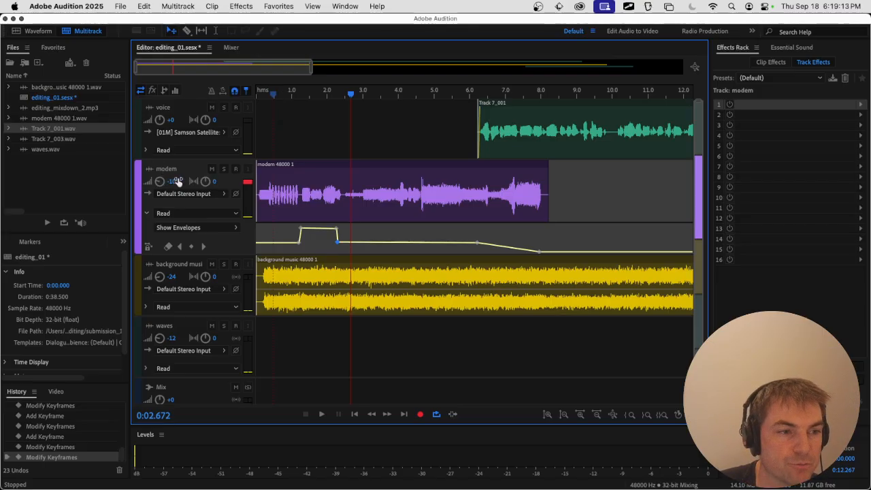
drag(327, 98, 290, 100)
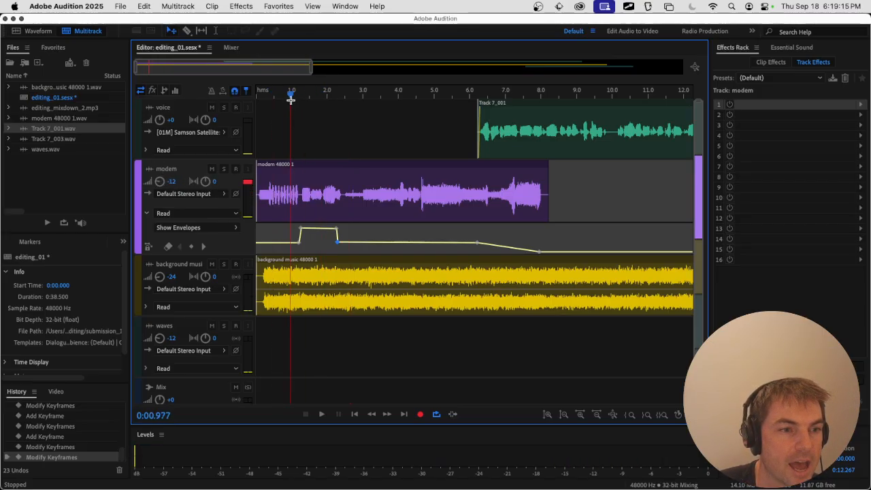
key(space)
key(space)
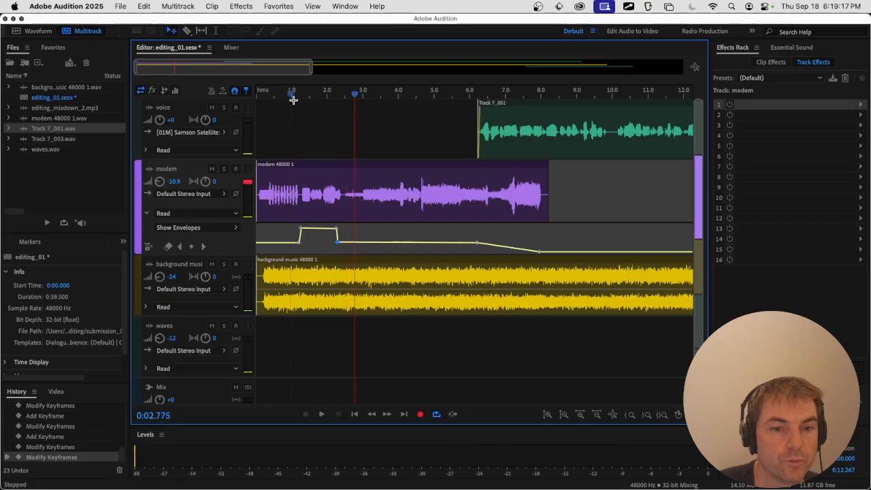
- Play the session from about 6 seconds through the modem track's volume fade at the voice entrance
click(469, 89)
key(space)
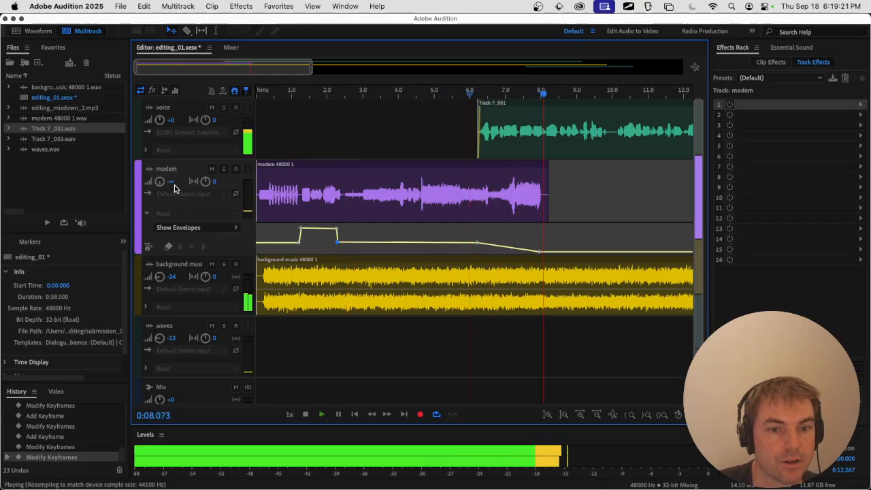
key(space)
- Undo the boosted section on the modem track's volume envelope, keeping the closing fade, and save the session
key(super+z)
key(super+z)
key(super+z)
key(super+z)
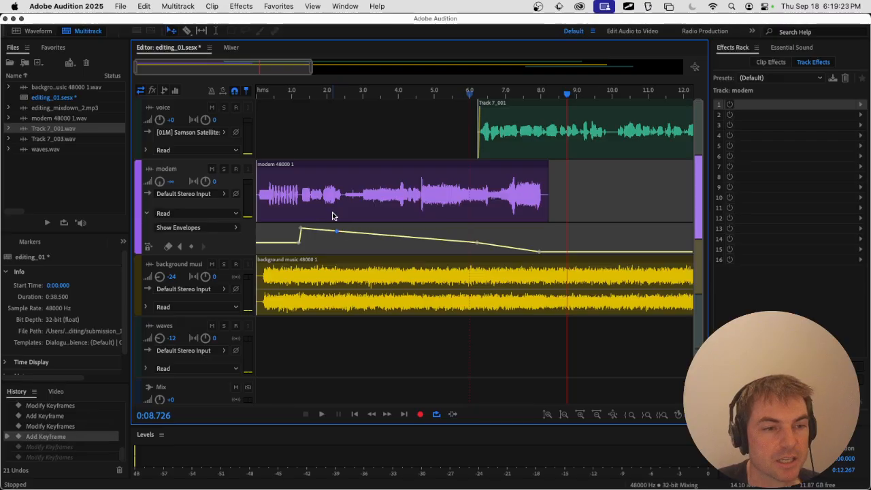
key(super+z)
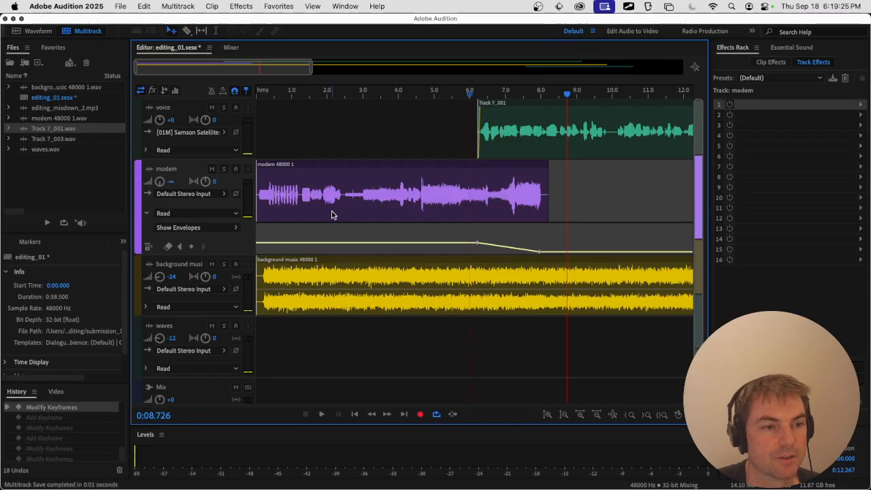
key(super+s)
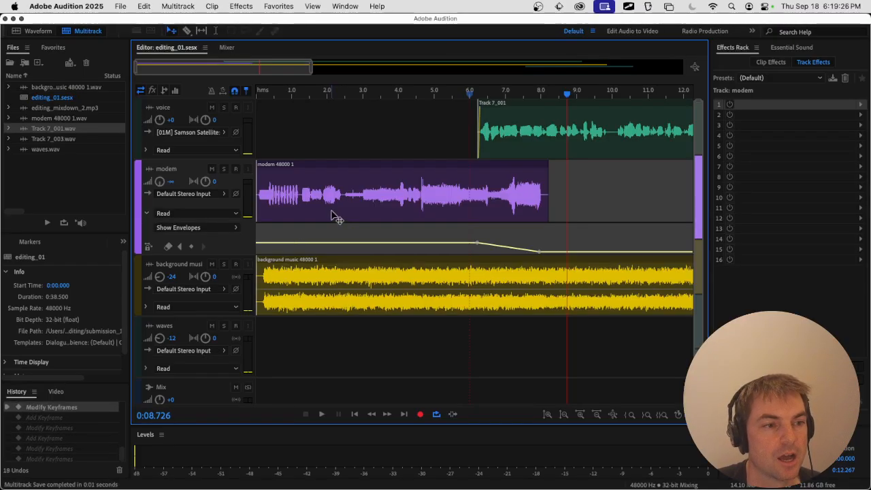
- Clear all keyframes from the modem track's volume envelope, and undo the clearing
click(169, 247)
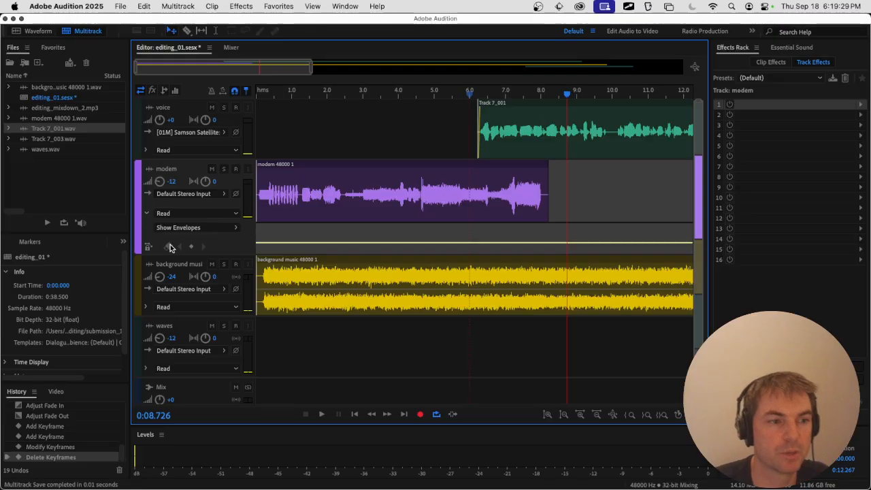
key(super+z)
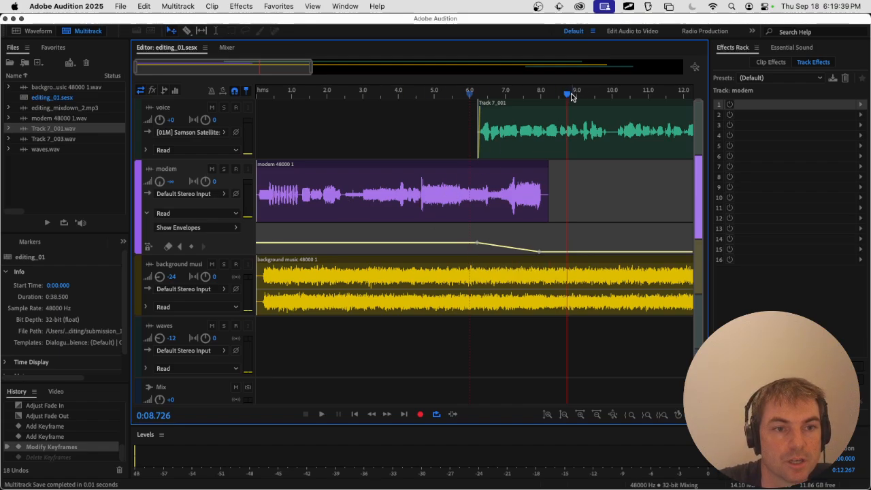
- Return the playhead to the session start and switch the modem track's displayed envelope from Volume to Pan
drag(572, 96, 258, 94)
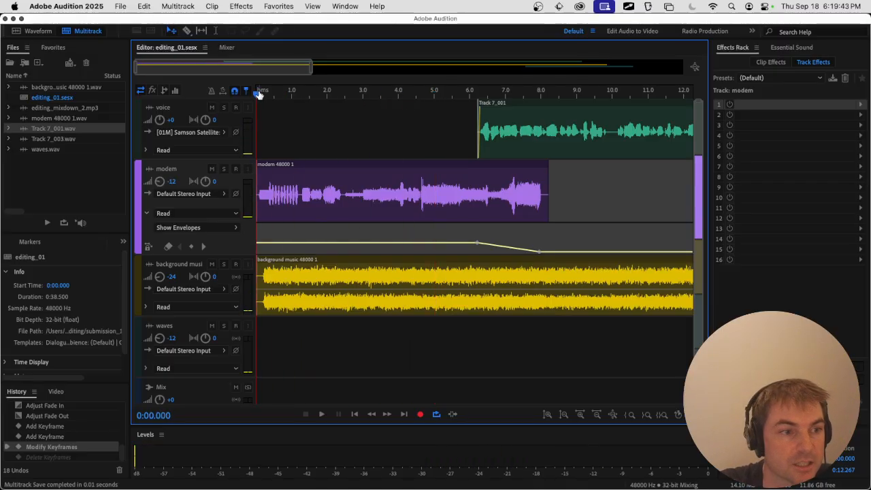
click(205, 230)
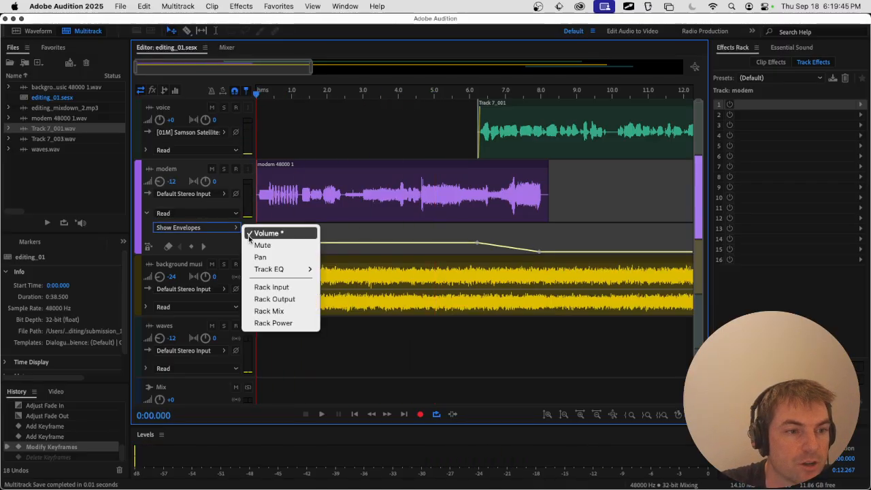
click(249, 237)
click(221, 230)
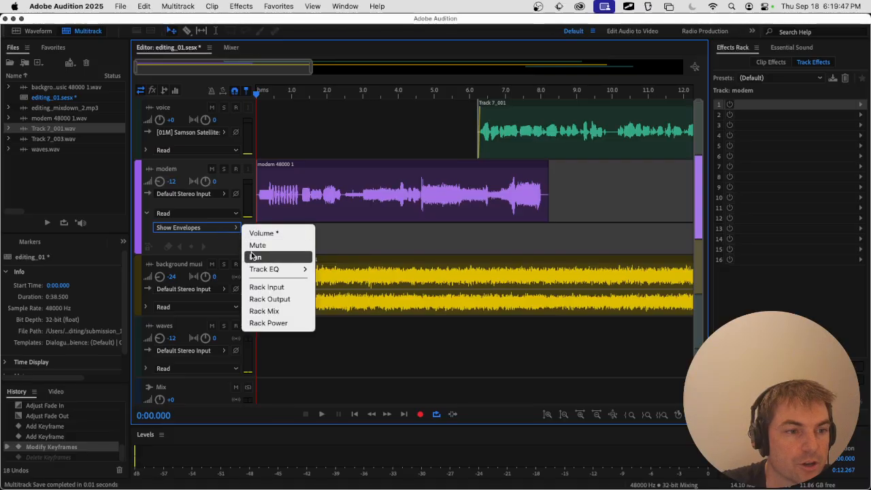
click(253, 256)
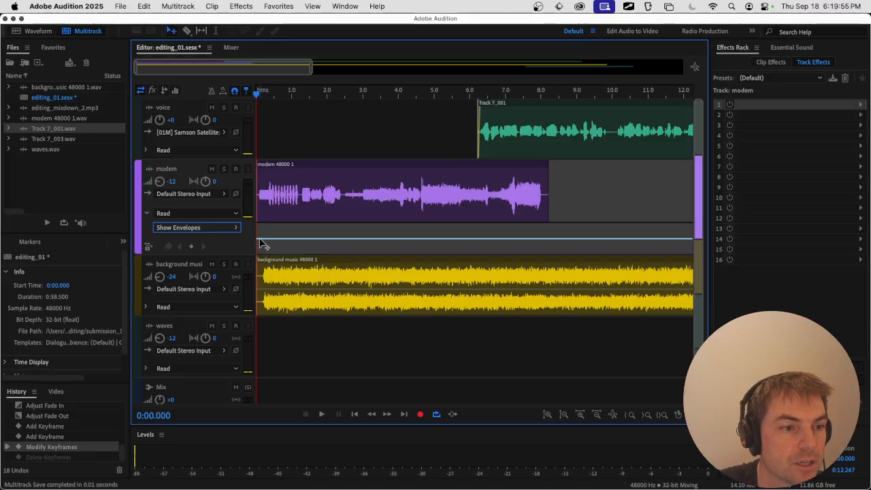
- Add modem track pan keyframes at the start and near the clip's end, sweeping from R100 to L100
drag(261, 246, 265, 249)
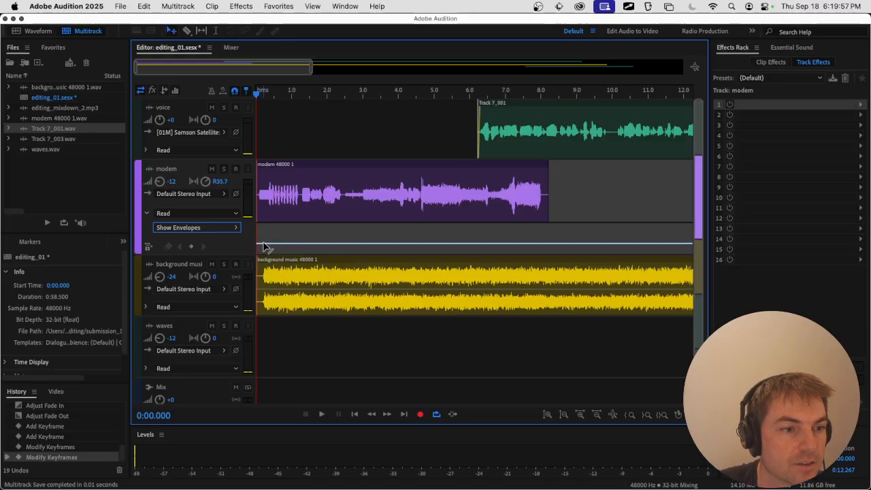
click(263, 248)
click(263, 248)
key(super+z)
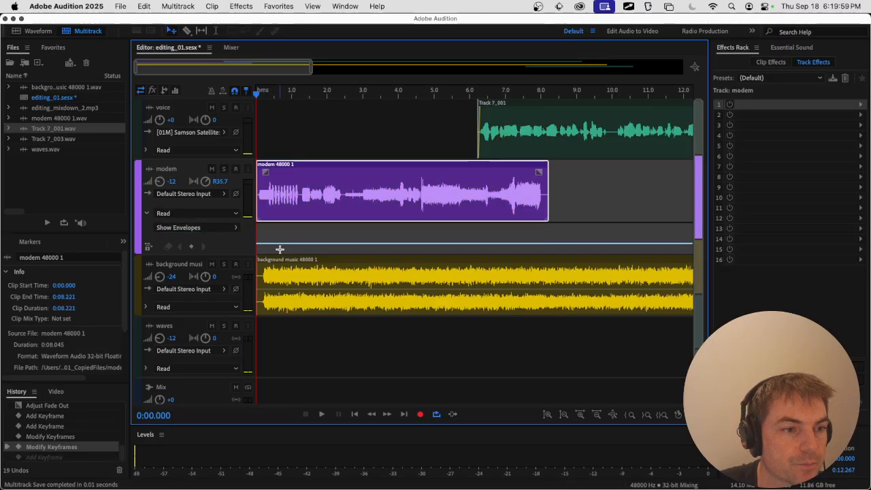
click(269, 243)
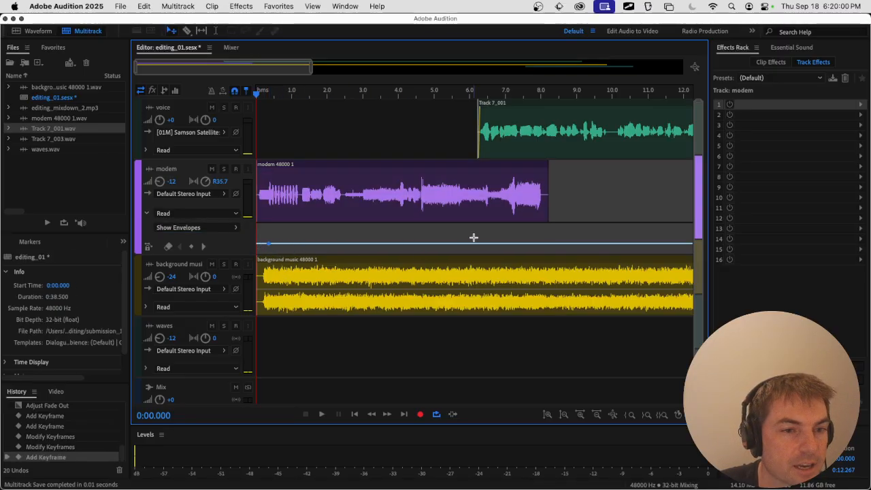
click(539, 244)
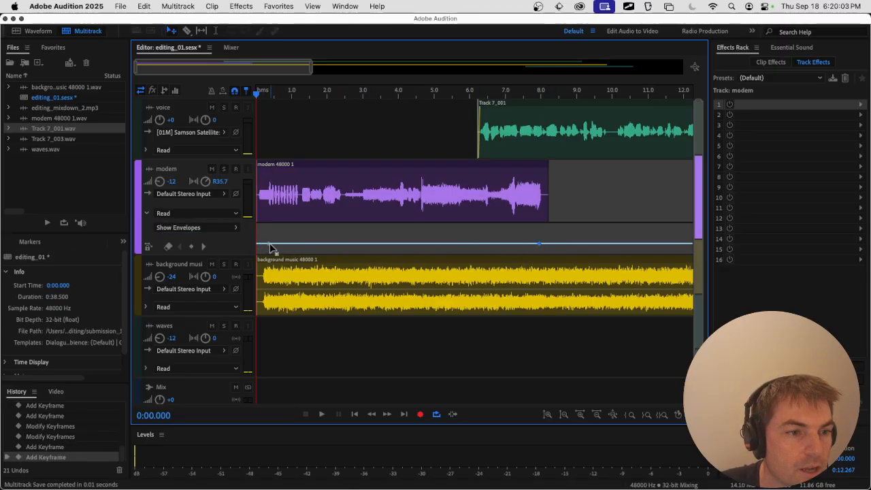
drag(271, 247, 255, 257)
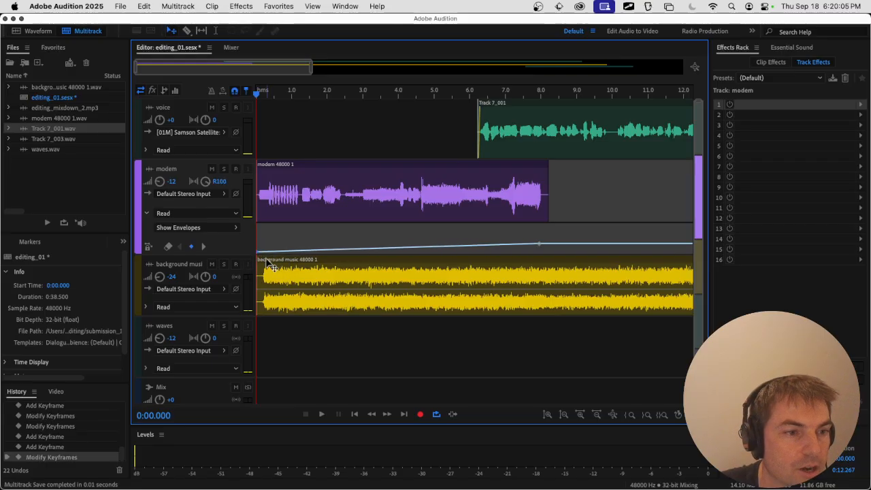
drag(538, 245, 546, 229)
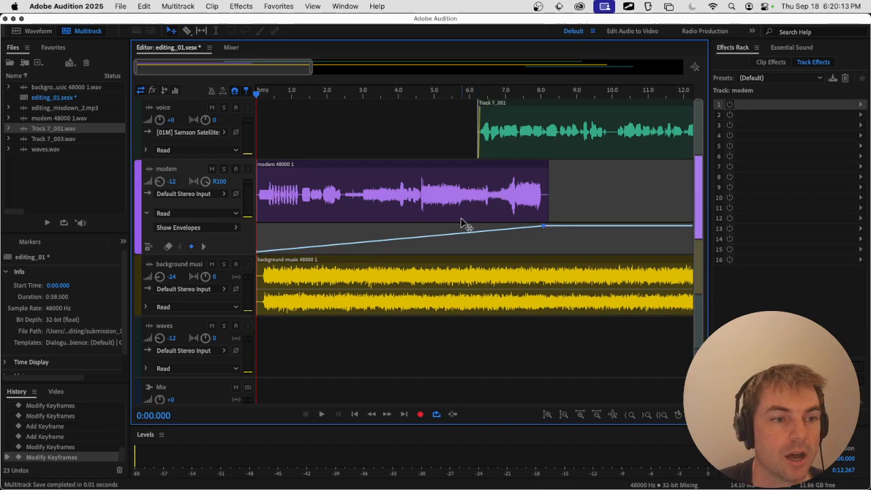
- Play the modem's pan sweep from the start to about 8.2 seconds, and save the session
key(space)
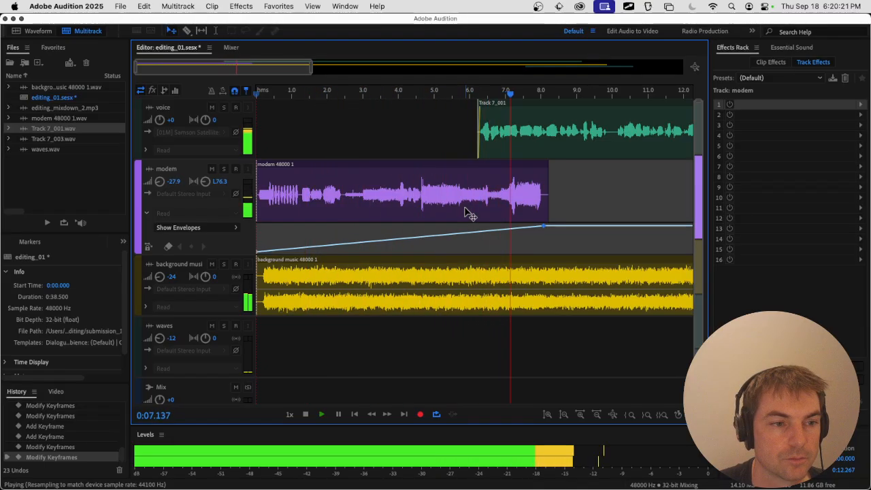
key(space)
key(super+s)
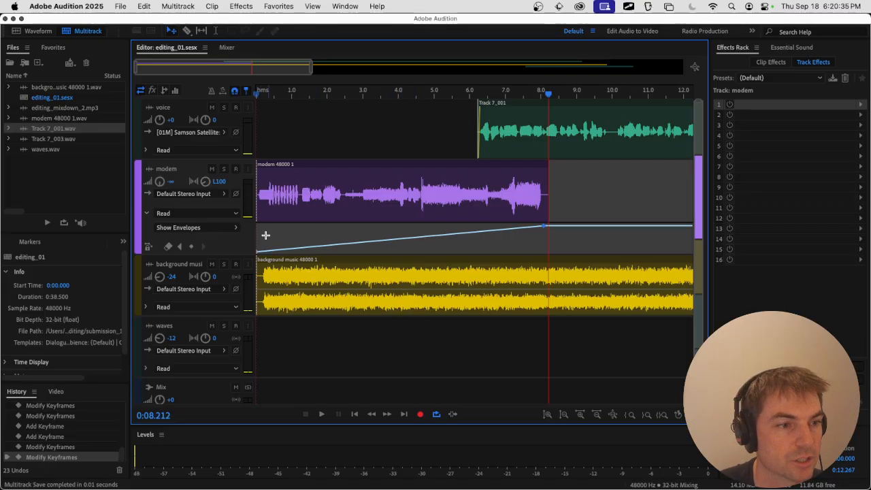
- Collapse the modem track's envelopes, return the playhead to the start, and show the background music track's Volume envelope in a taller lane
click(147, 214)
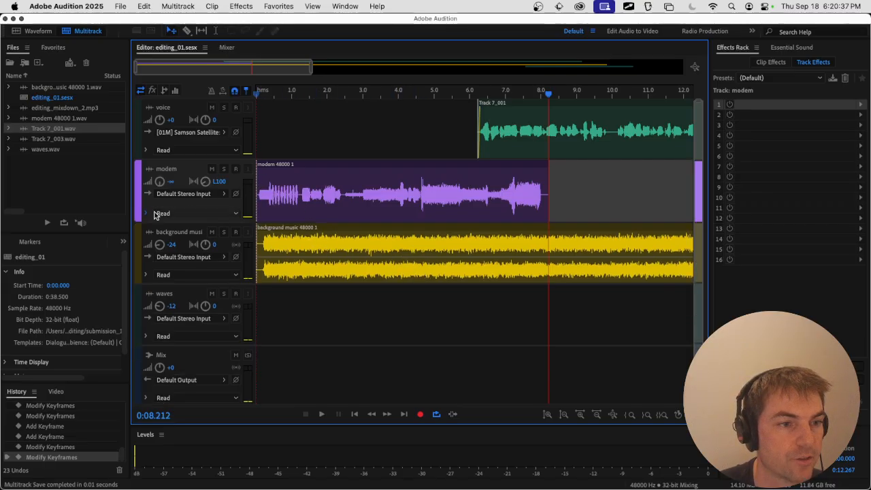
drag(499, 95, 254, 116)
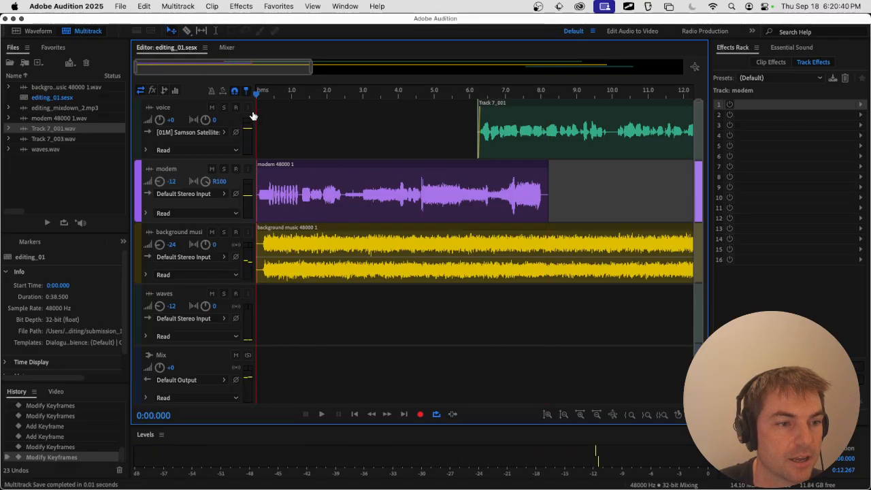
click(145, 275)
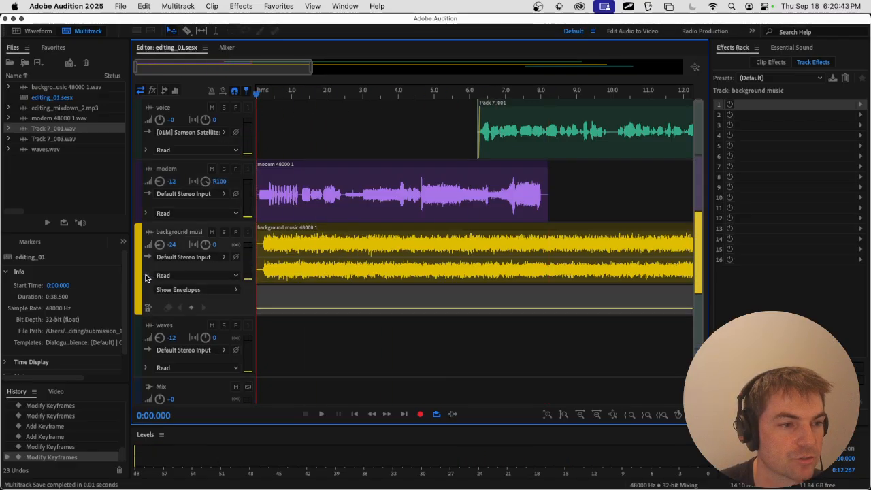
click(225, 290)
click(262, 297)
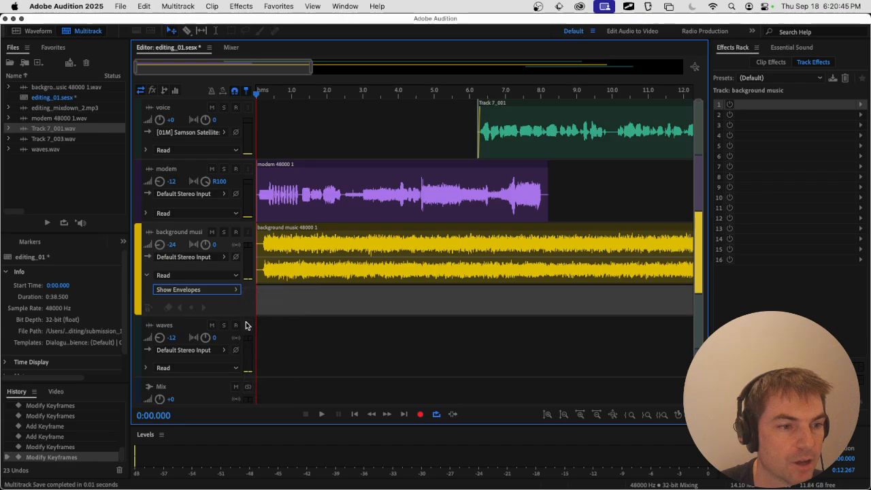
click(233, 291)
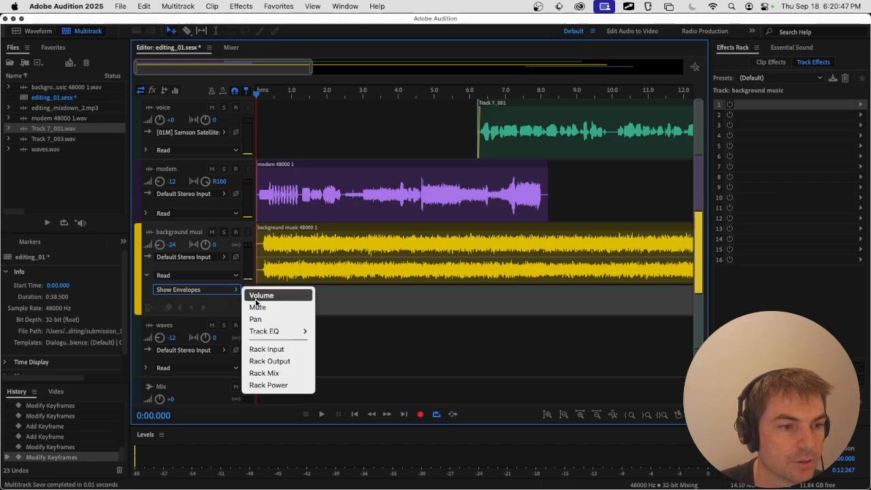
click(255, 295)
mouse_move(244, 316)
mouse_down()
mouse_move(245, 330)
mouse_move(254, 330)
mouse_up()
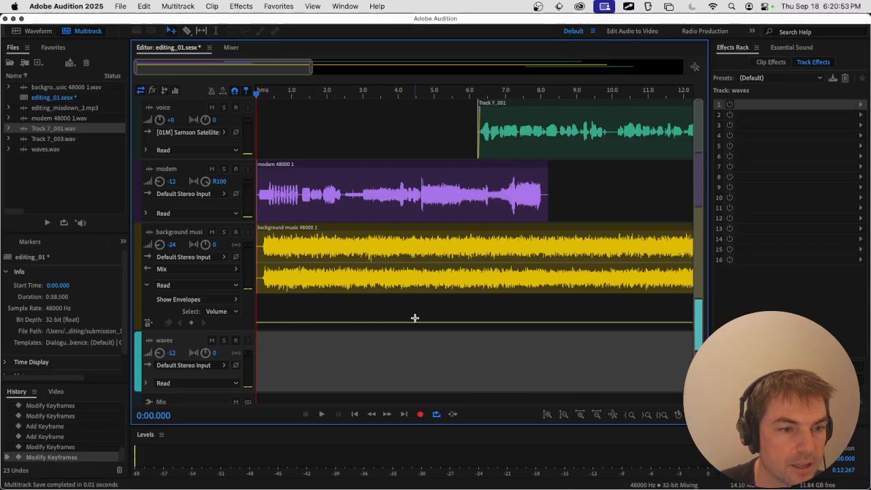
- Add background music volume keyframes for a fade-in from silence at the start to about -19 dB near the voice clip's start
click(520, 323)
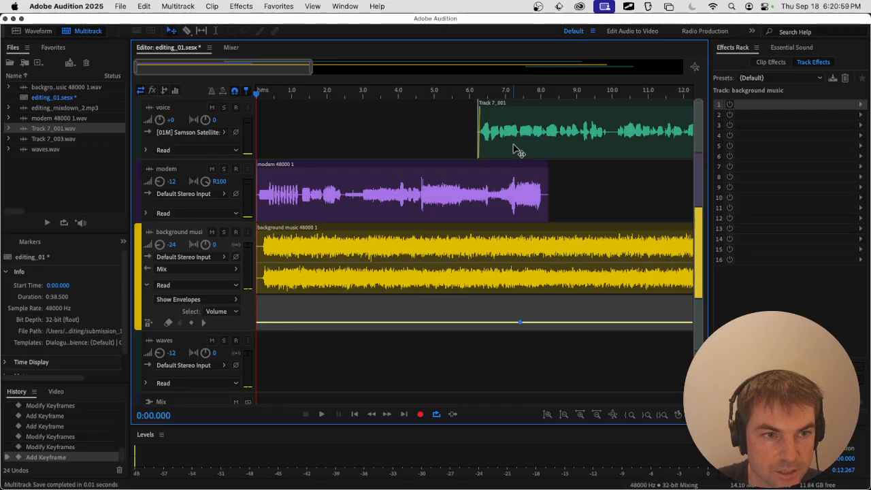
drag(520, 324, 484, 325)
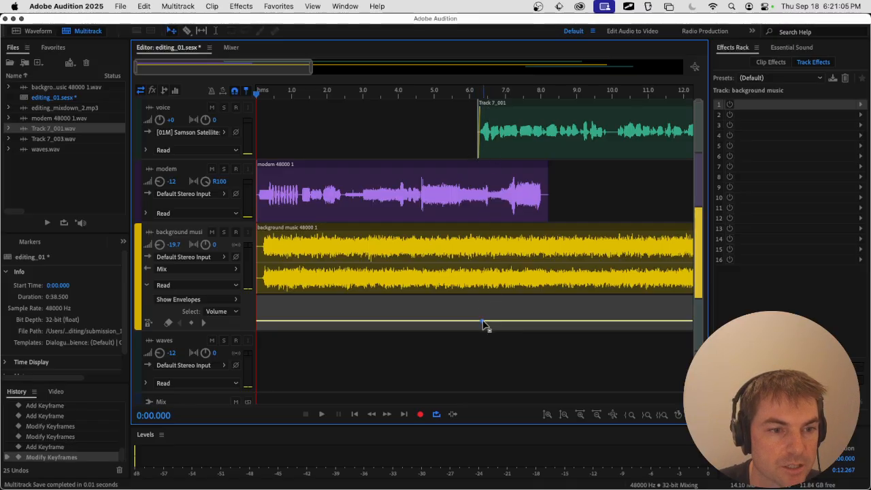
drag(484, 323, 478, 326)
key(super+z)
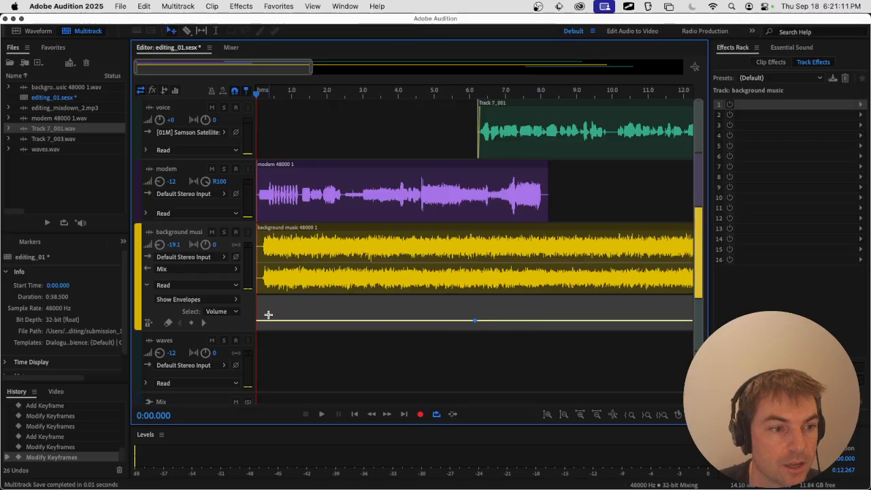
mouse_move(265, 323)
mouse_down()
mouse_move(256, 332)
mouse_move(270, 330)
mouse_up()
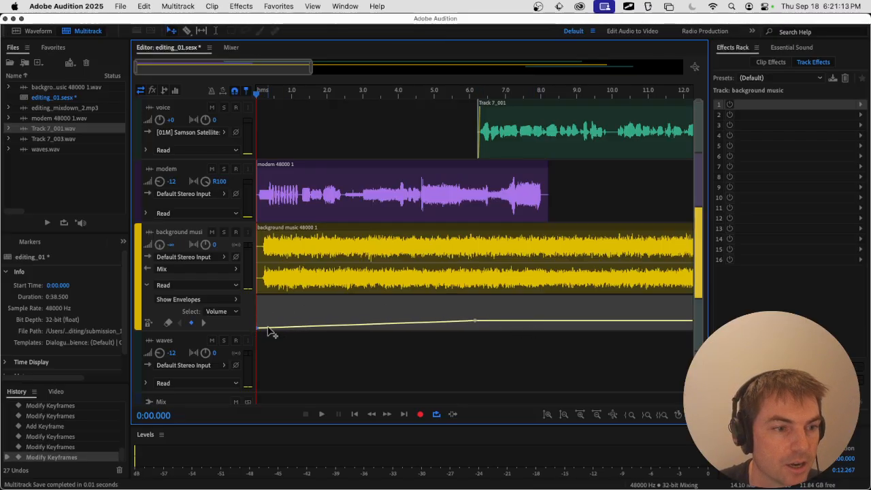
- Play the music fade-in, and reshape its envelope to peak at about -5 dB where the voice starts and dip by about 7.3 seconds
key(space)
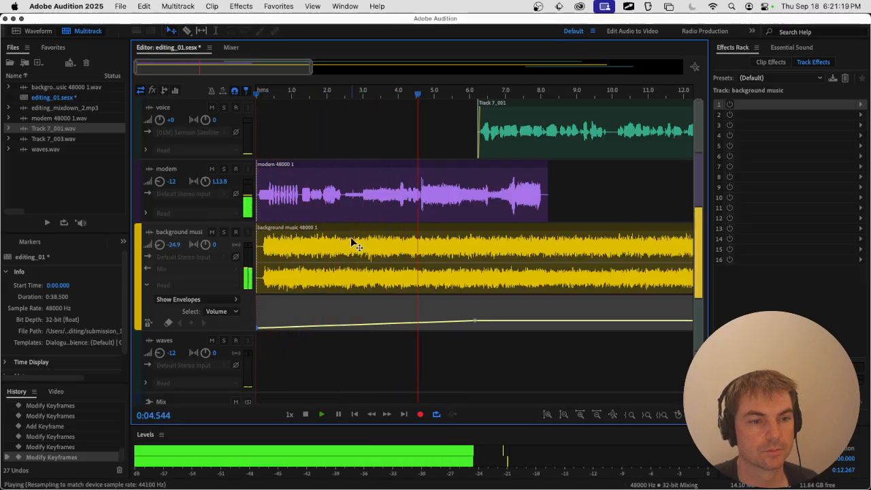
key(space)
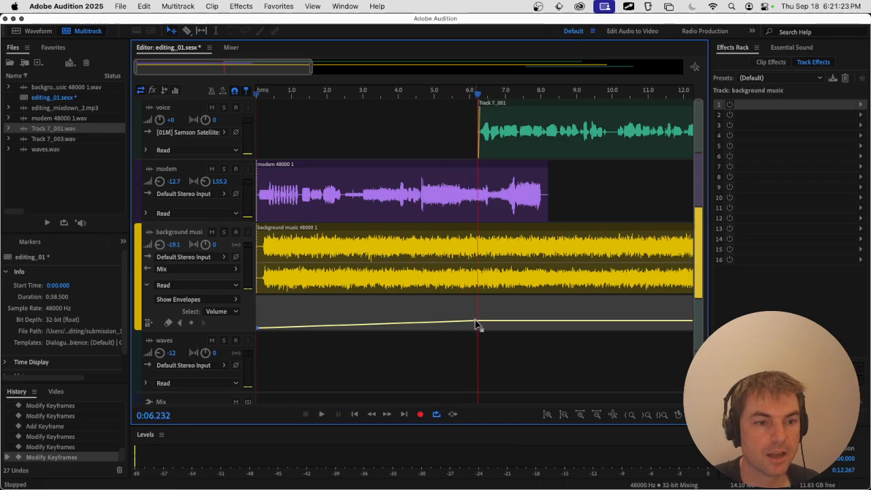
drag(475, 323, 517, 321)
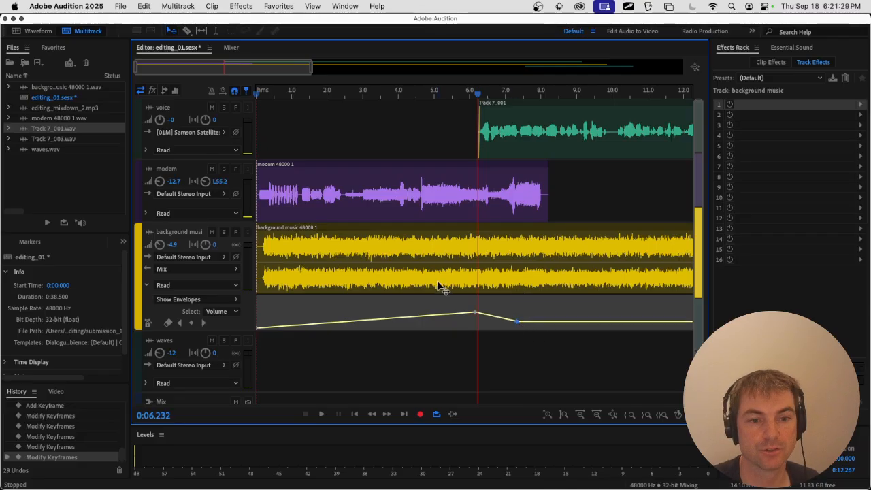
- Play the mix from the start to about 8.5 seconds to check the music's fade-in and dip under the voice
drag(476, 93, 249, 111)
key(space)
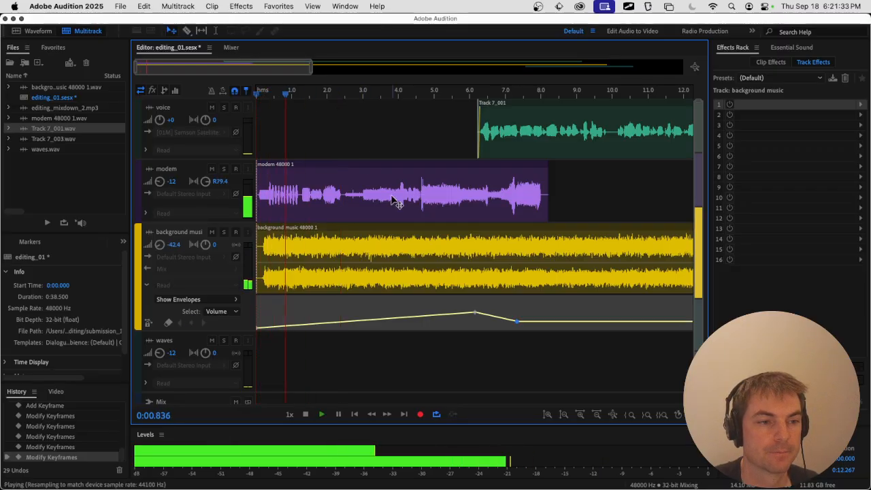
scroll(389, 205, down, 1)
scroll(388, 205, down, 1)
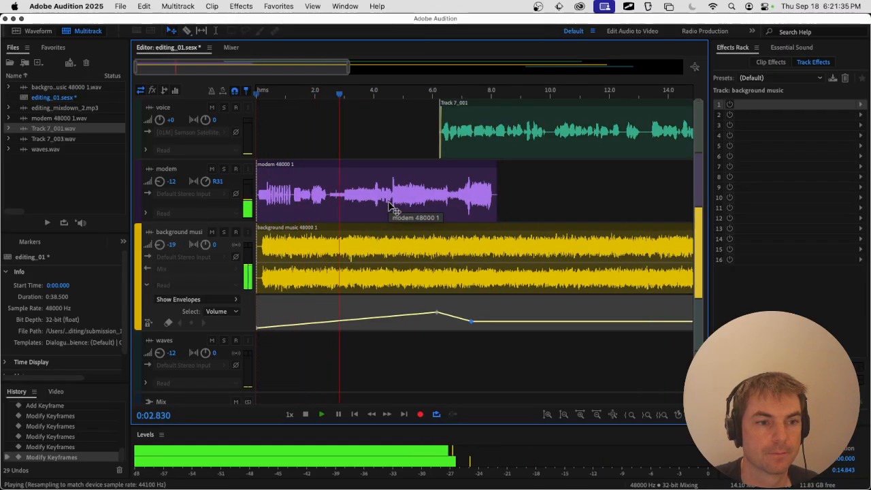
scroll(389, 205, right, 1)
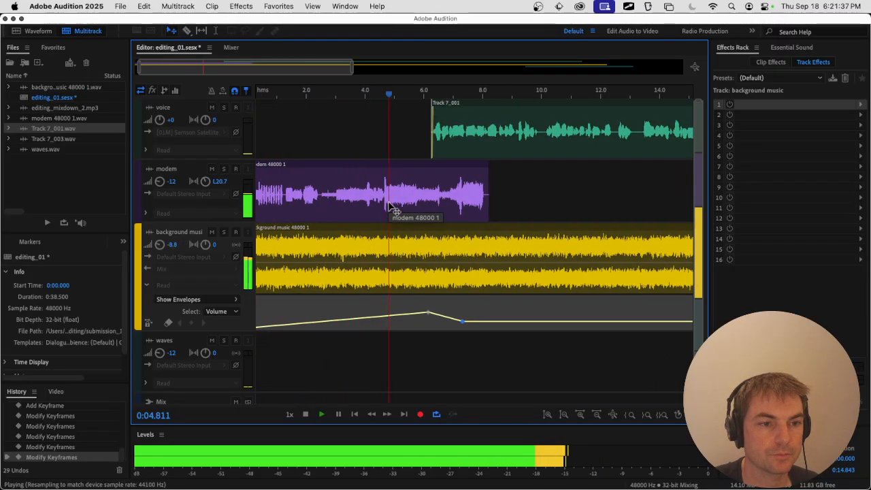
scroll(389, 205, right, 1)
scroll(388, 205, right, 1)
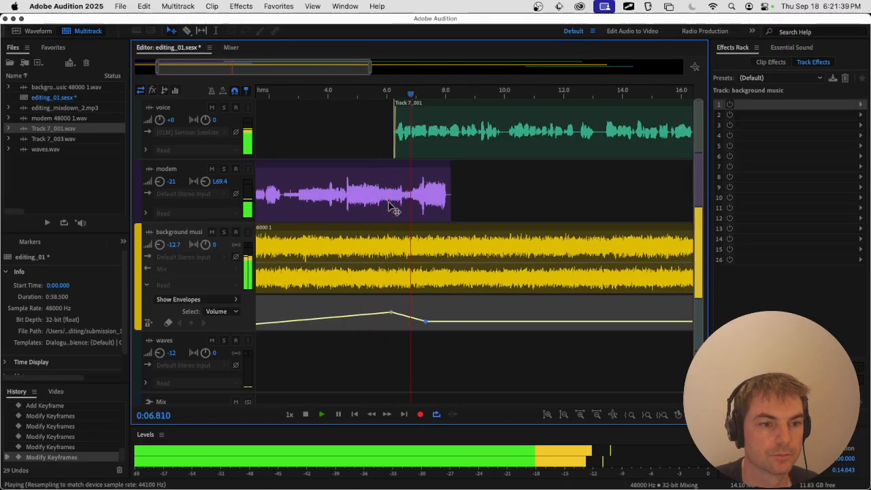
key(space)
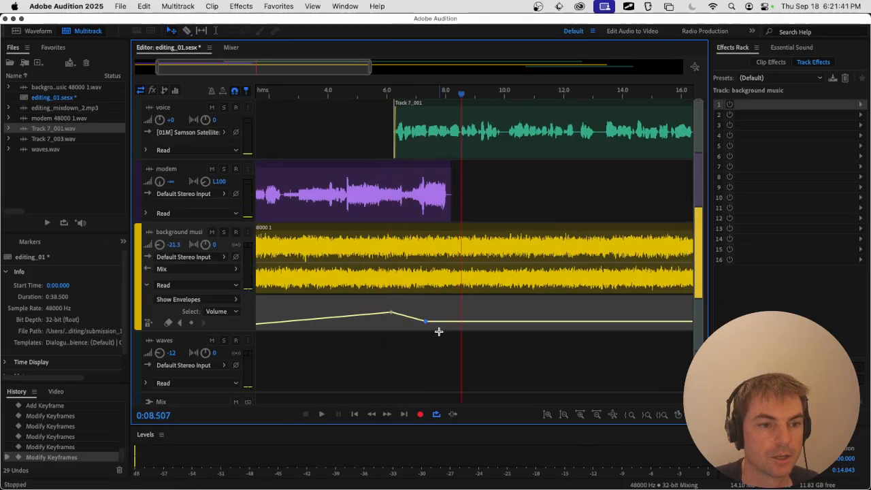
- Move the background music's dip keyframe to about 6.8 seconds and -31 dB, and play across the voice's entrance
drag(427, 326, 414, 330)
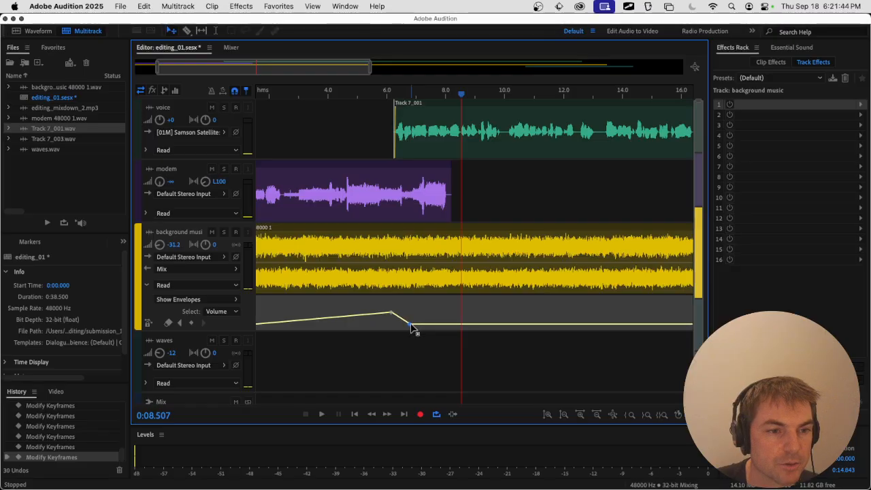
click(373, 96)
key(space)
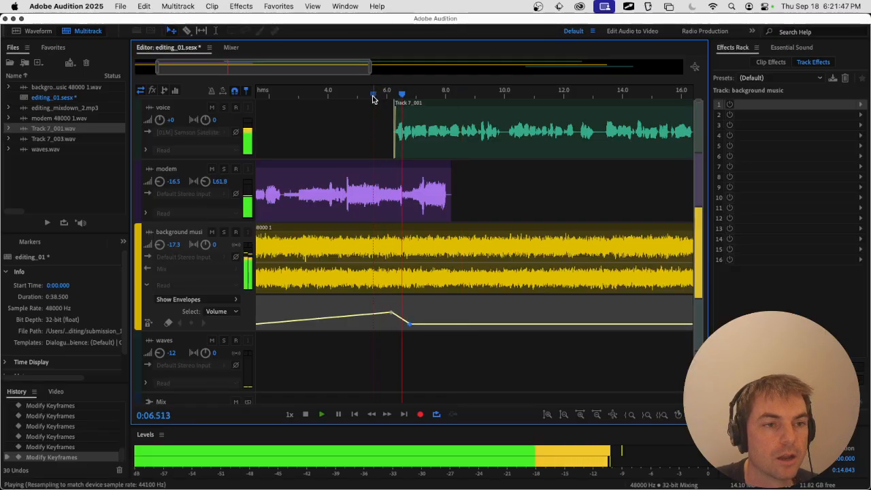
key(space)
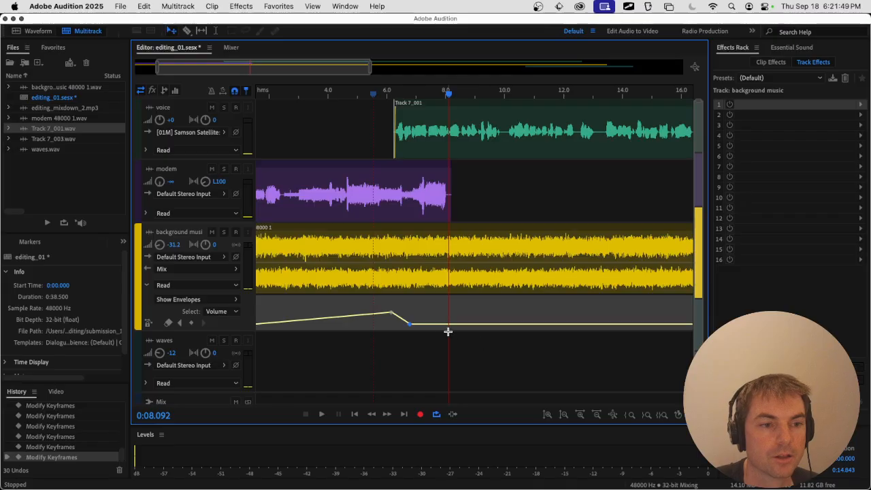
- Reshape the music's dip to run from about 5.8 to 7 seconds, down to about -32 dB, and replay it from about 4.9 seconds
drag(411, 325, 382, 314)
click(353, 93)
key(space)
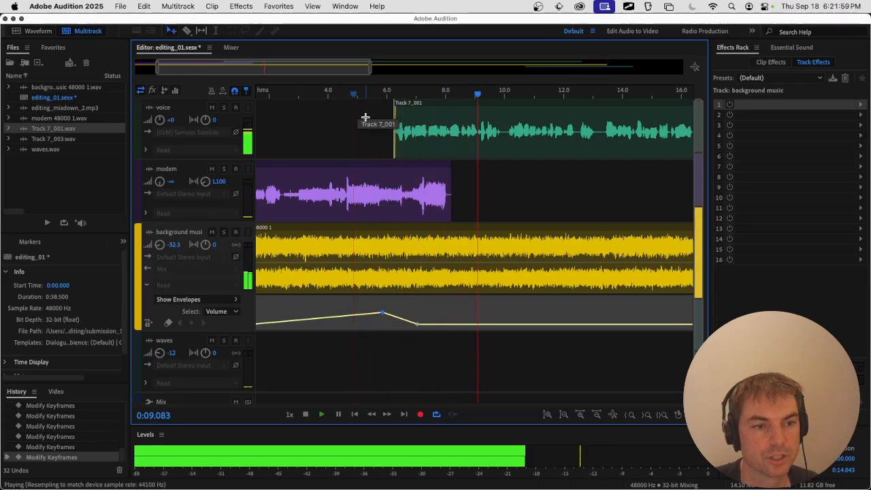
key(space)
- Add background music volume keyframes at about 21.7 seconds and near the clip's end, and raise the last one for a gradual swell
scroll(474, 228, right, 2)
scroll(474, 227, right, 2)
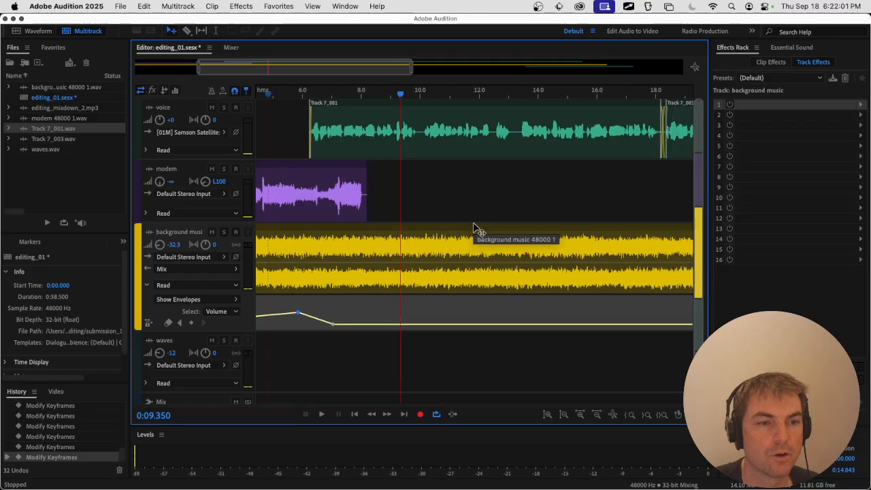
scroll(474, 227, down, 2)
scroll(474, 227, up, 2)
scroll(472, 227, down, 1)
scroll(473, 227, down, 4)
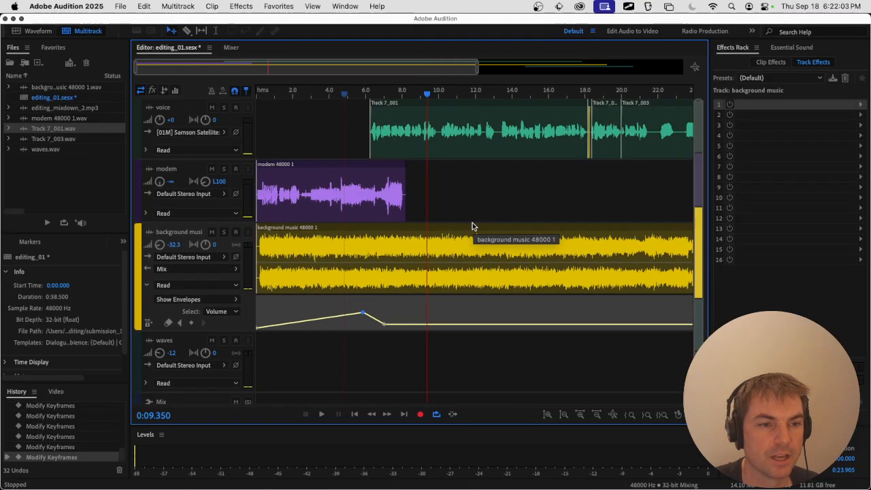
scroll(475, 228, right, 2)
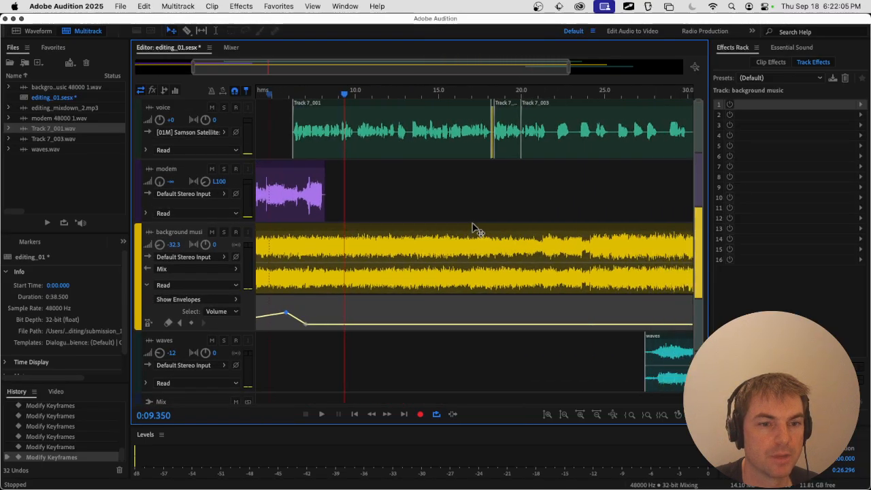
click(551, 92)
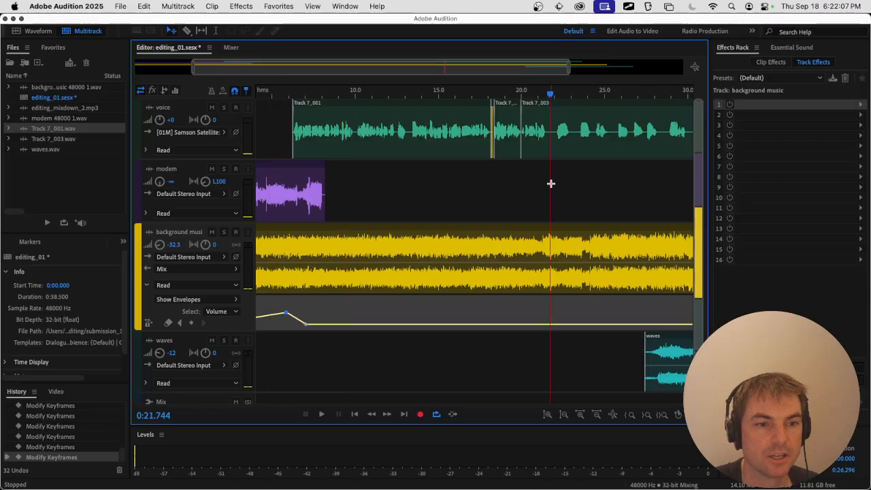
scroll(482, 223, right, 3)
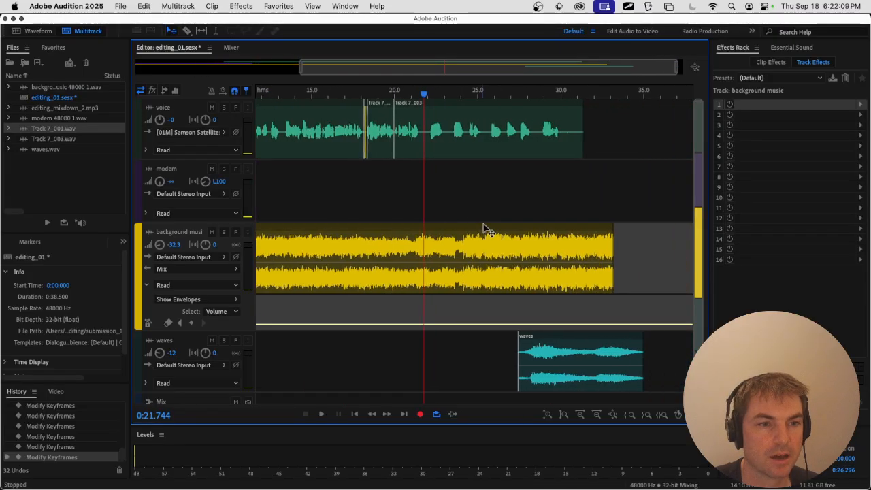
click(424, 325)
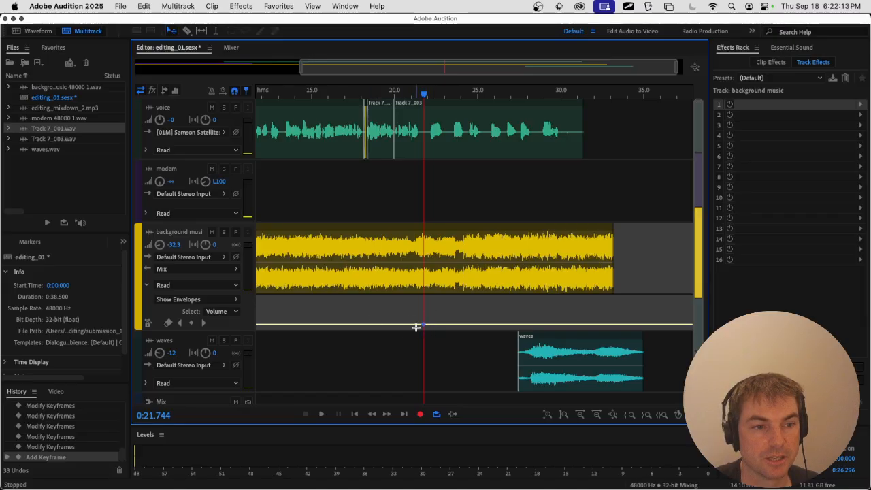
click(609, 325)
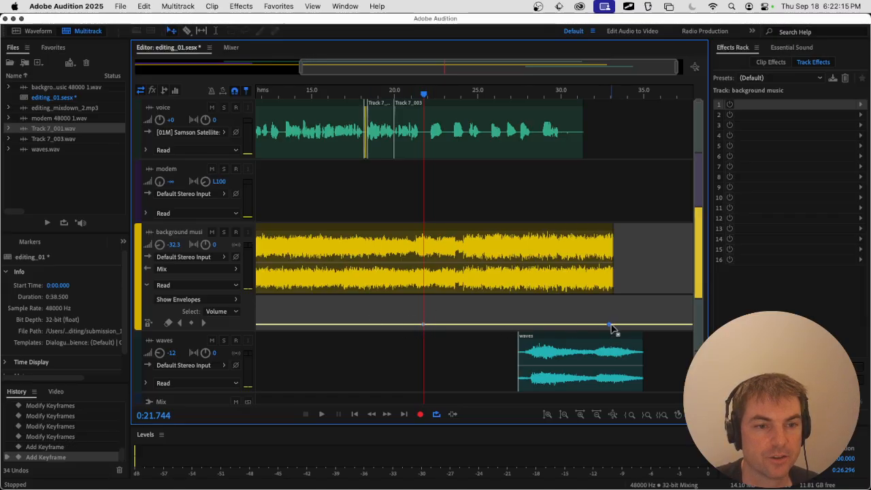
drag(610, 326, 610, 307)
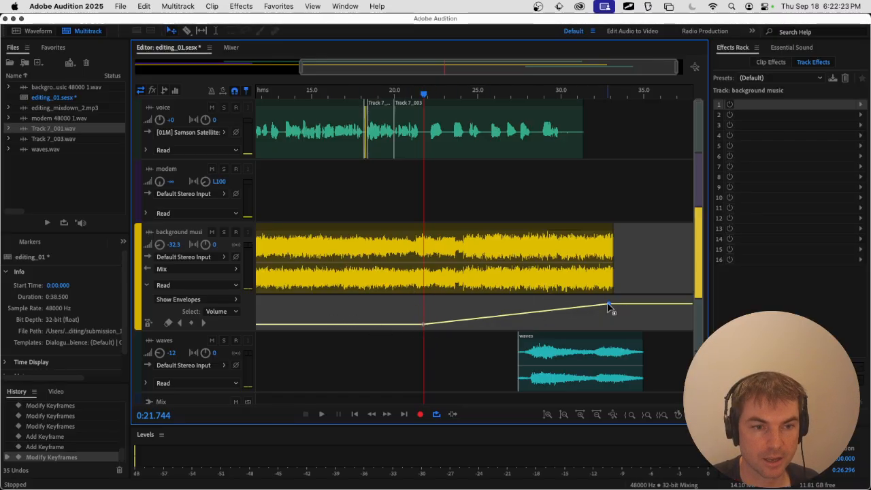
- Shape the music's volume to peak at about 31 seconds and fade to silence at the clip's end, and play from 21.7 seconds
drag(609, 305, 616, 338)
key(space)
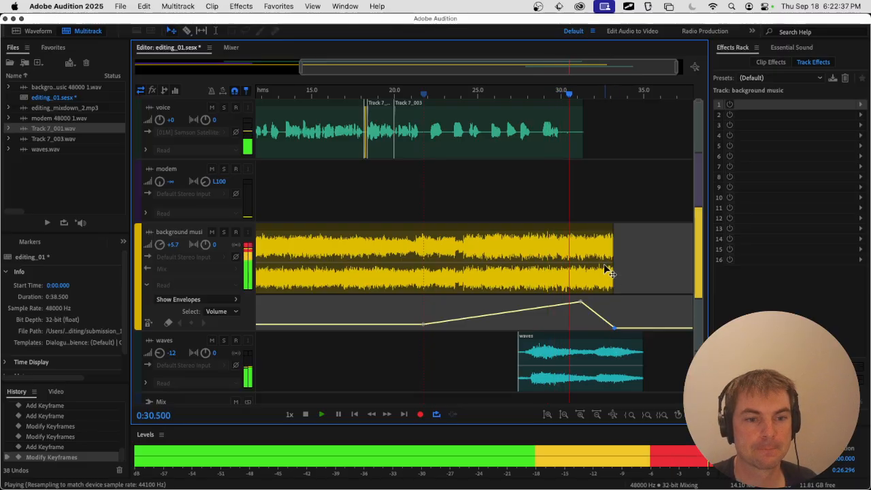
key(space)
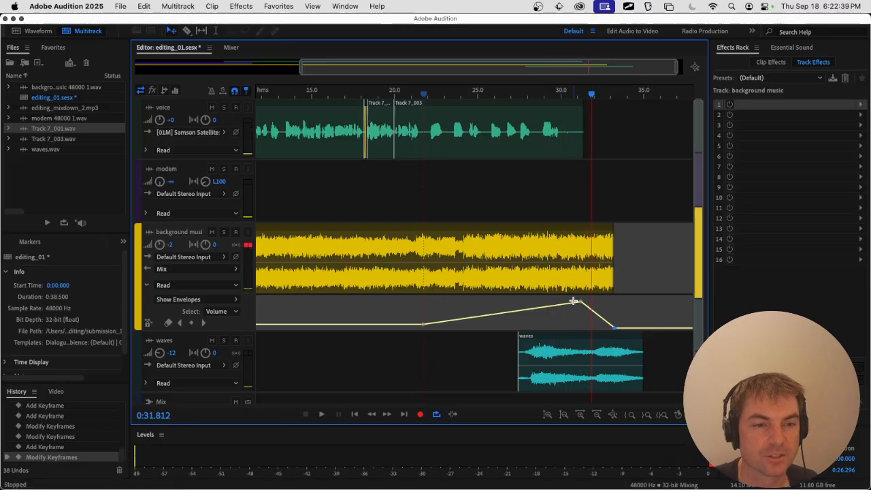
- Lower the music's volume peak at about 31 seconds, and replay the ending from about 29.4 seconds
drag(580, 305, 580, 310)
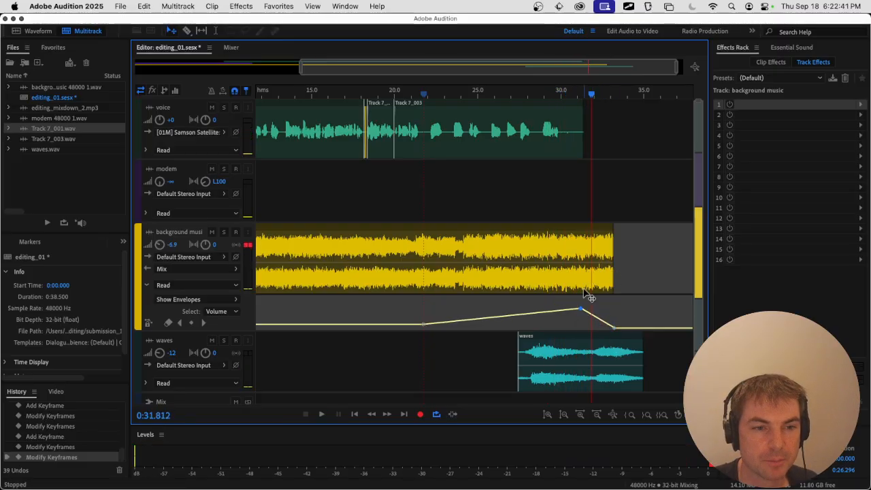
click(552, 92)
key(space)
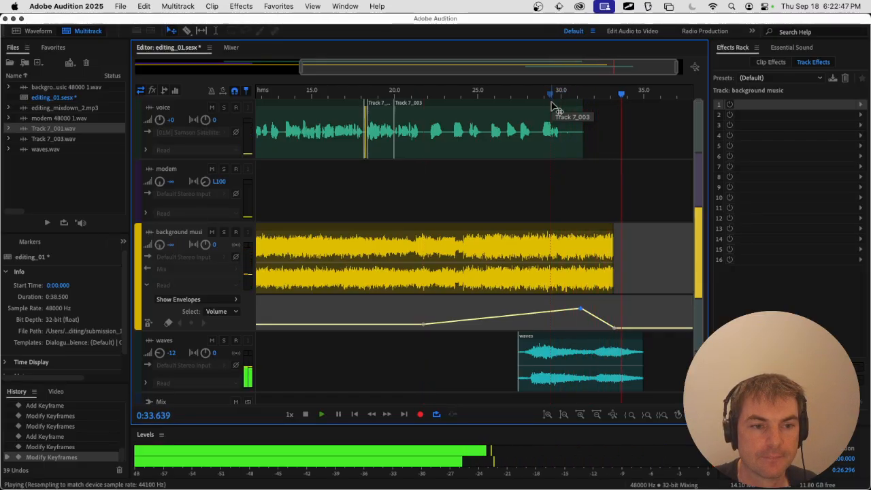
key(space)
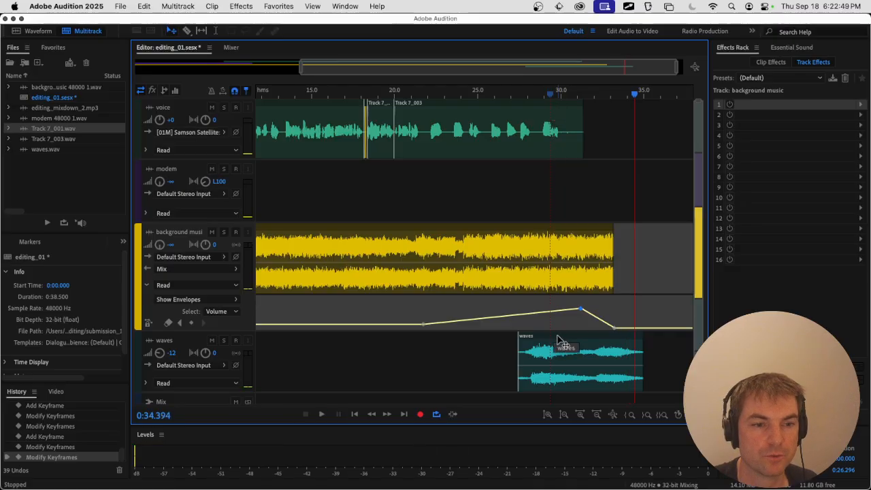
- Move the waves clip to start at 30 seconds, play the ending from about 29 seconds, and save the session
drag(557, 339, 600, 338)
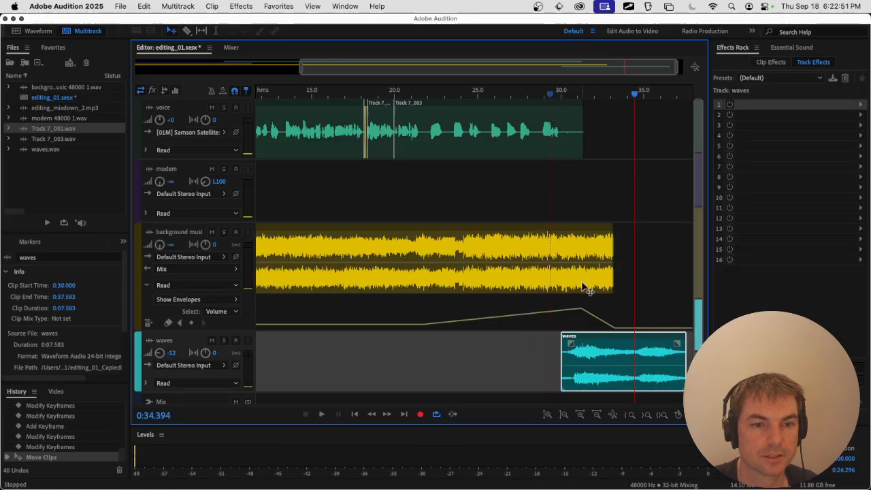
click(550, 95)
key(space)
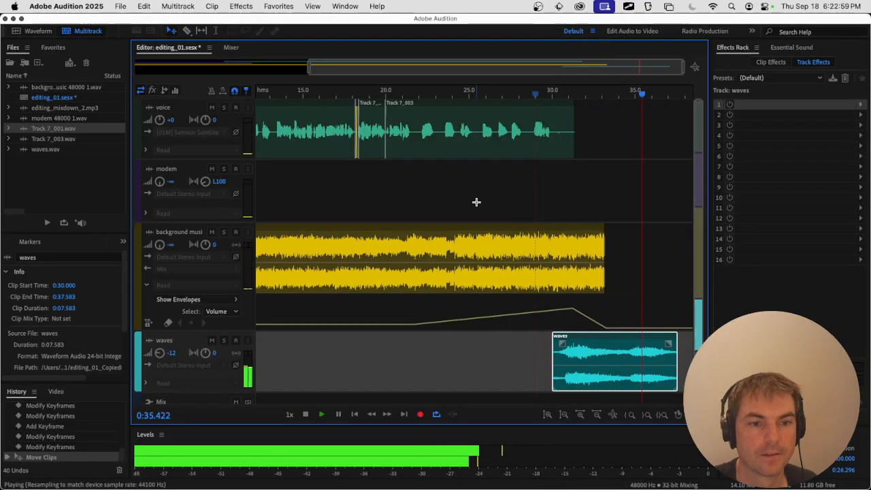
key(space)
key(super+s)
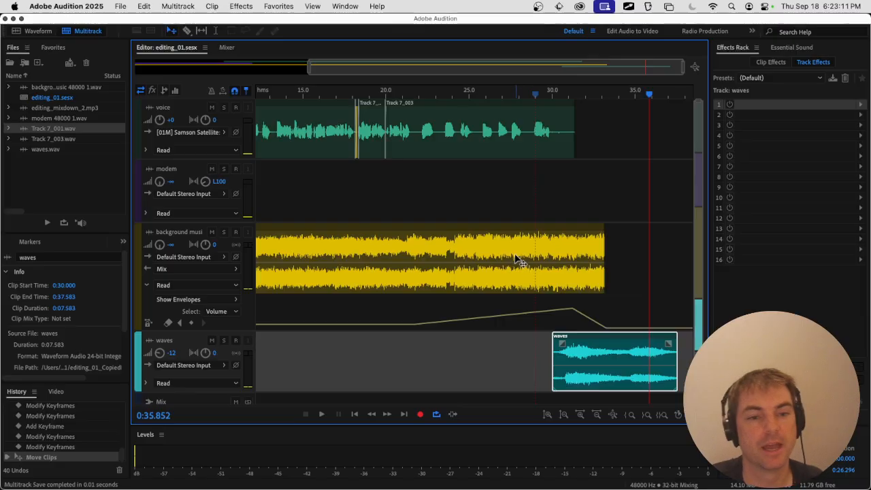
- Fit the whole session in view, collapse the background music track's envelopes, and return the playhead to the start
scroll(500, 256, left, 2)
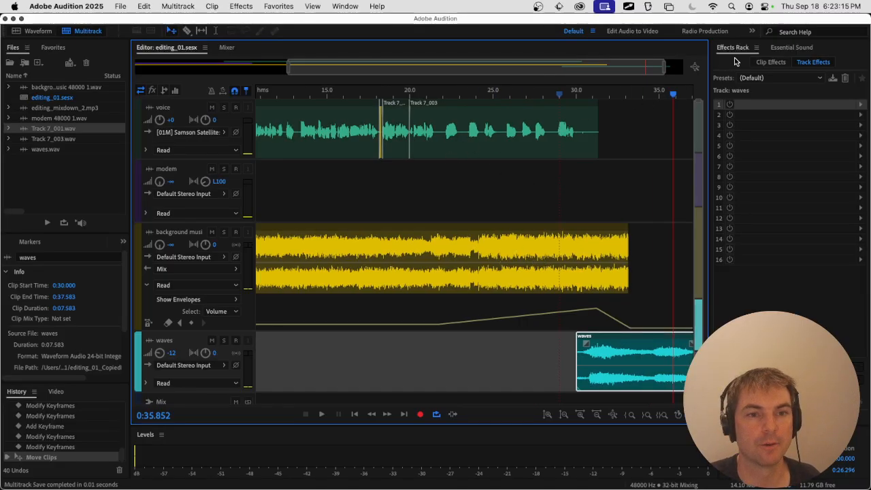
click(696, 67)
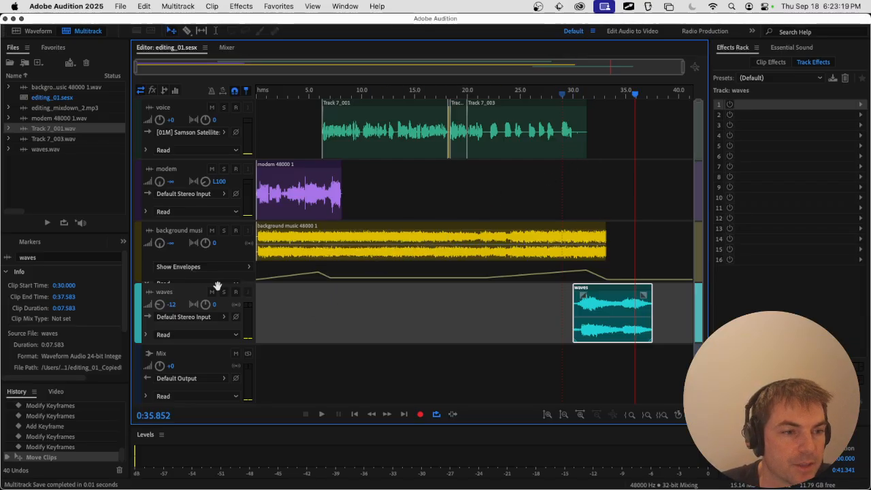
drag(215, 282, 197, 320)
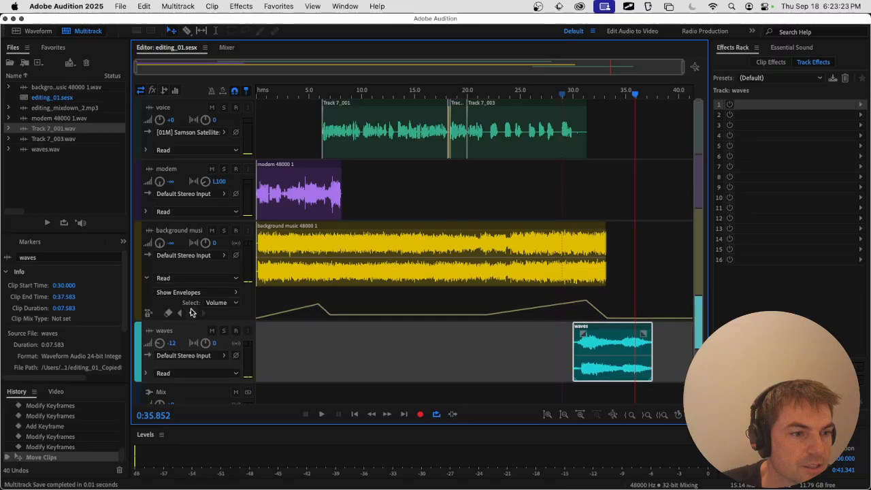
click(149, 278)
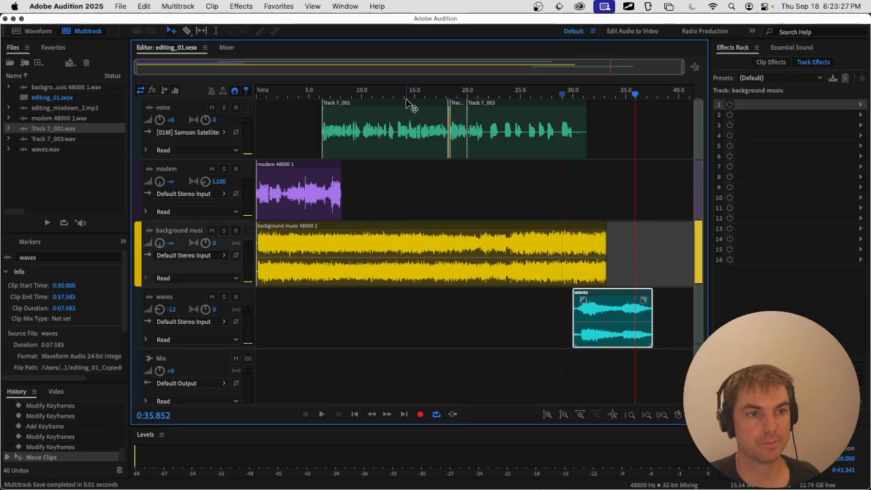
drag(332, 92, 243, 88)
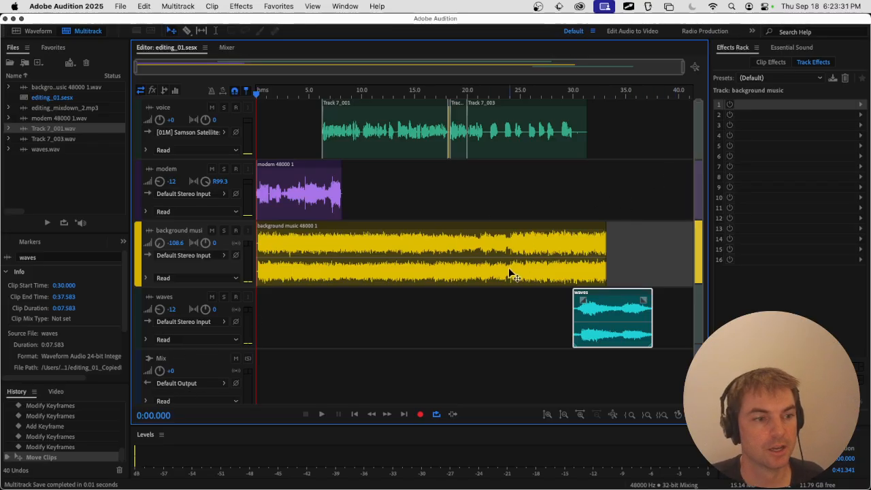
- Add the Dynamics effect to the first track effects slot of the Mix track
scroll(499, 299, down, 1)
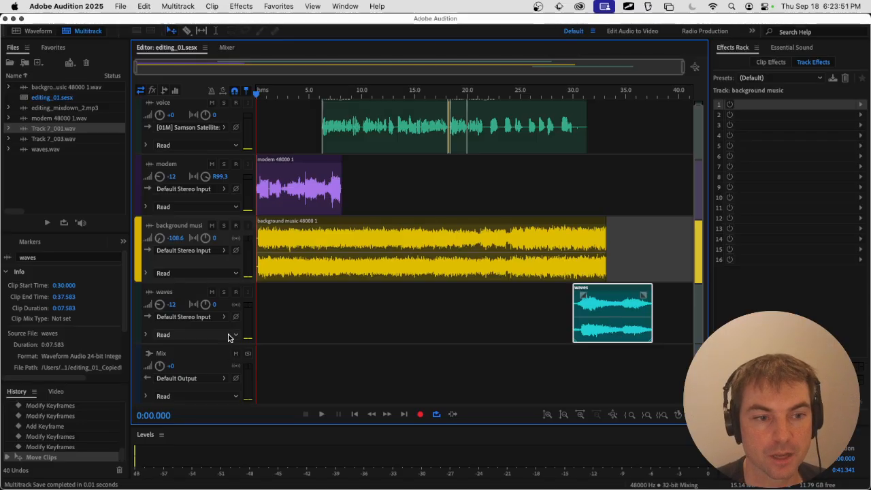
click(189, 358)
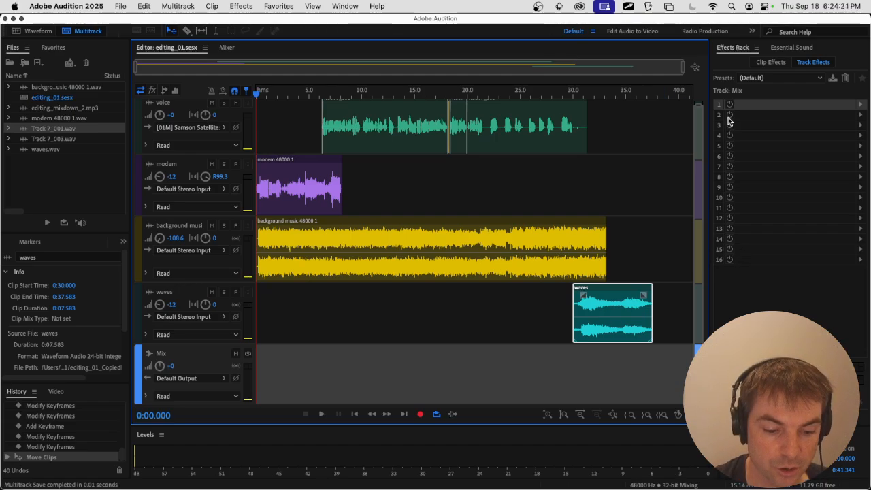
click(859, 107)
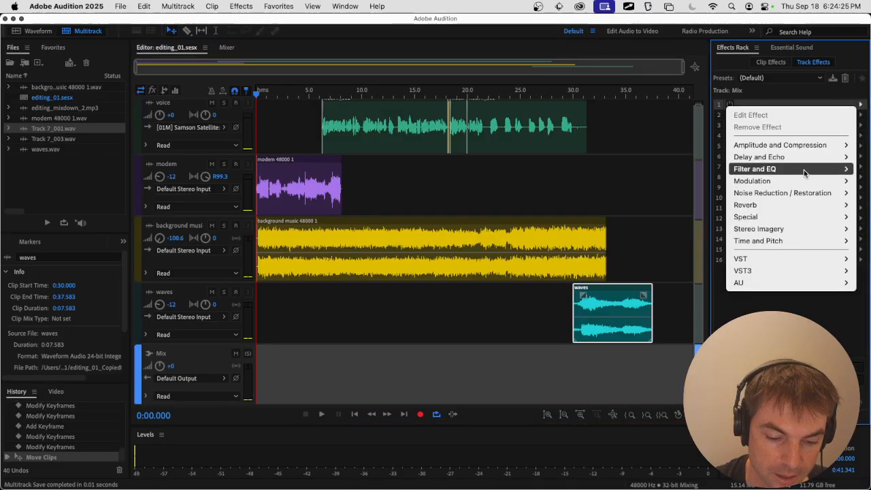
mouse_move(808, 150)
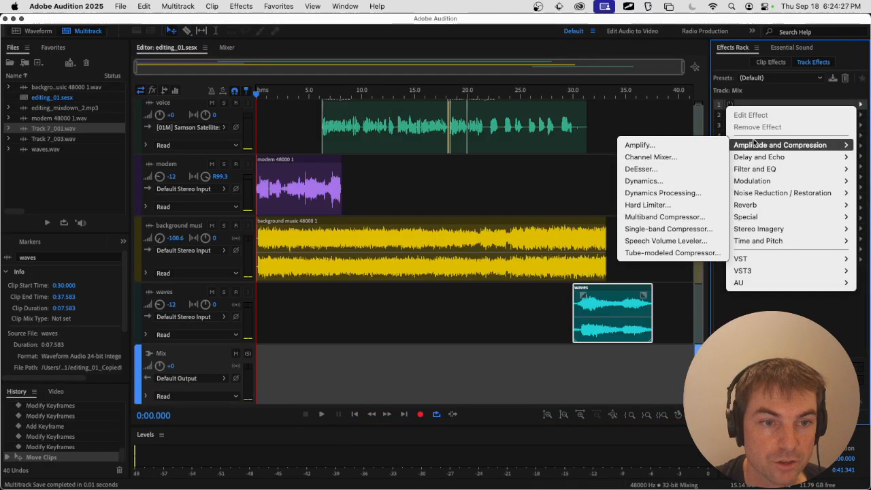
click(676, 181)
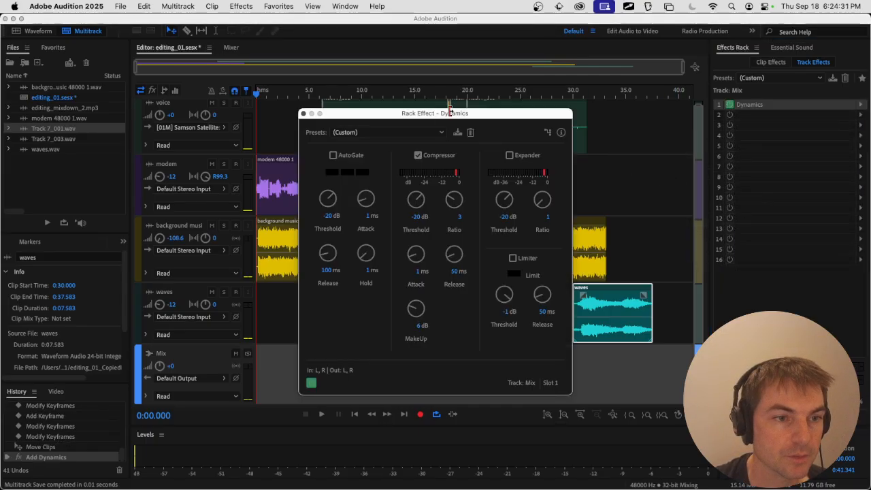
- Load the Default preset in the Dynamics effect and enable its Compressor
drag(449, 110, 378, 92)
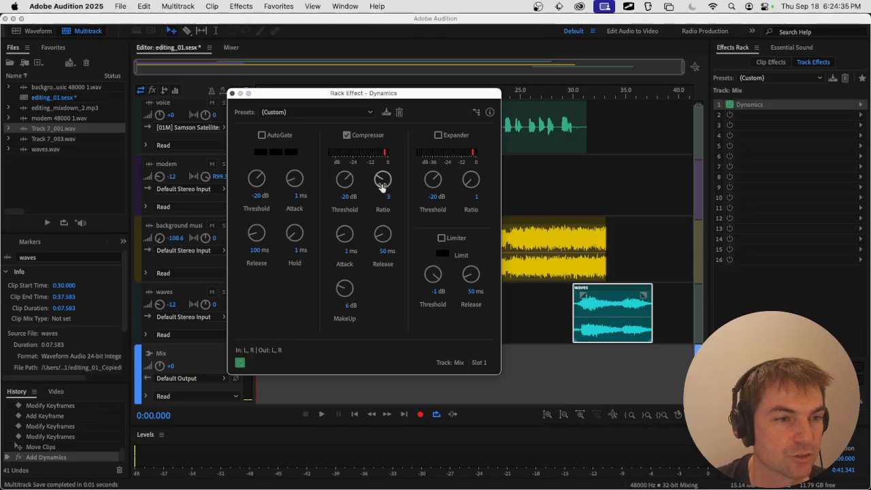
click(338, 113)
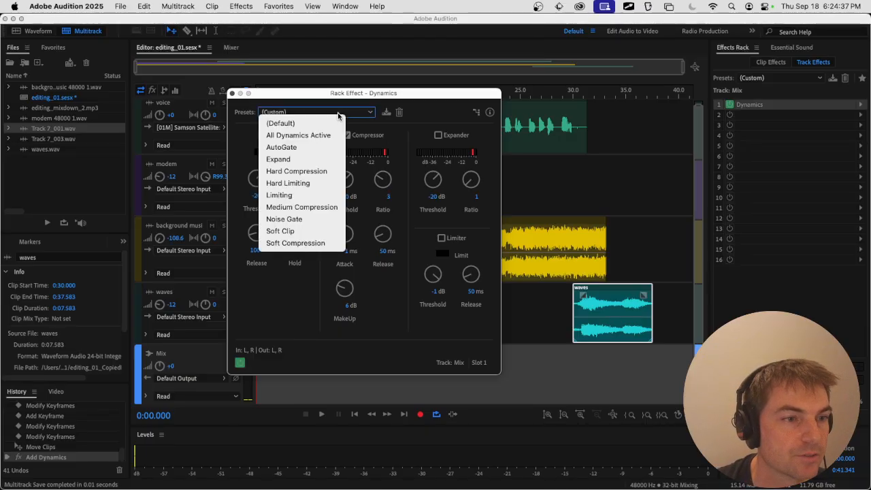
click(339, 114)
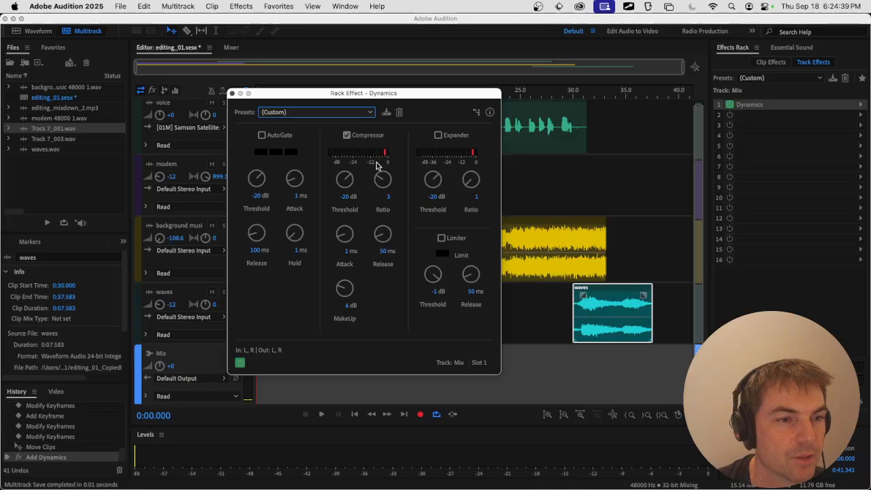
click(365, 114)
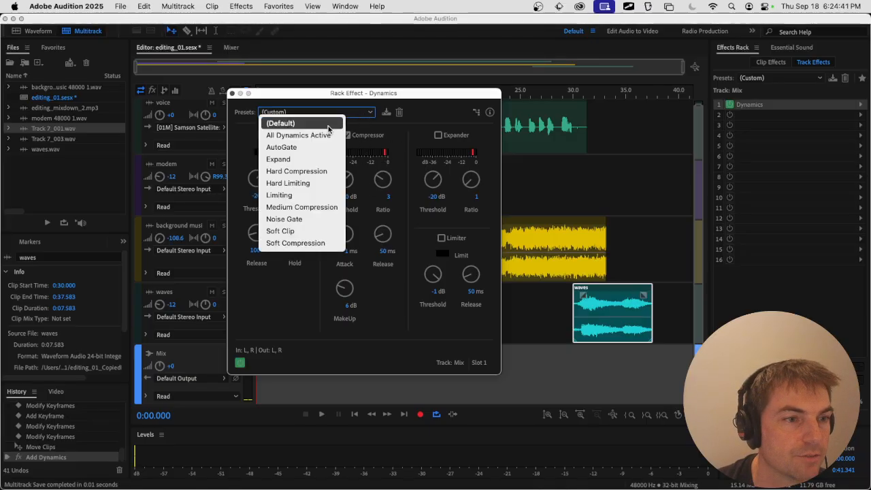
click(361, 121)
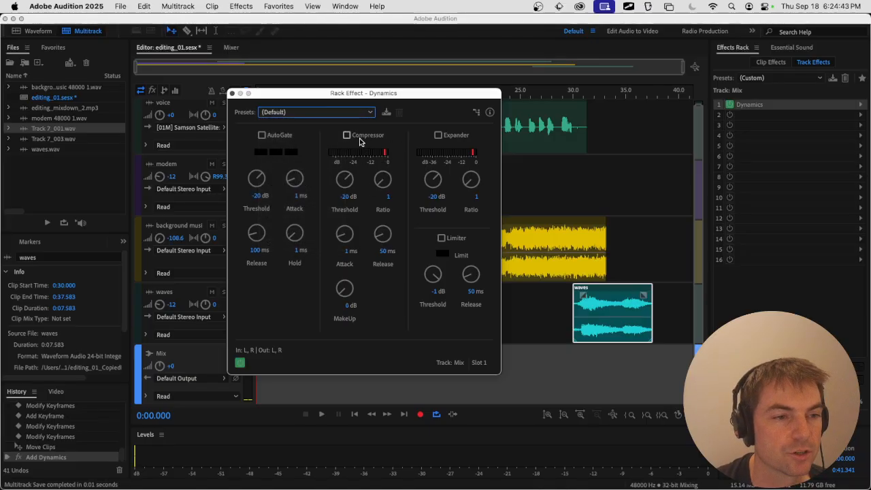
click(347, 136)
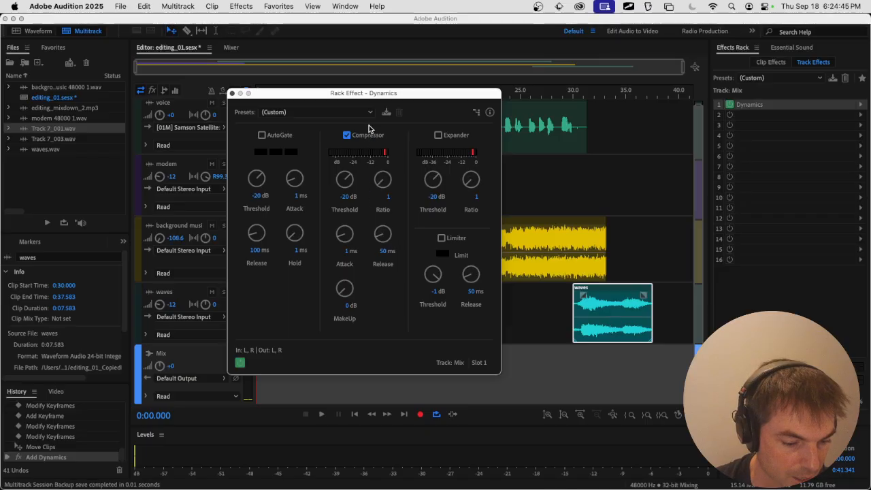
- Move the Dynamics window aside, make a time selection from 5 to 10 seconds, and play it with the Compressor disabled
drag(373, 94, 710, 73)
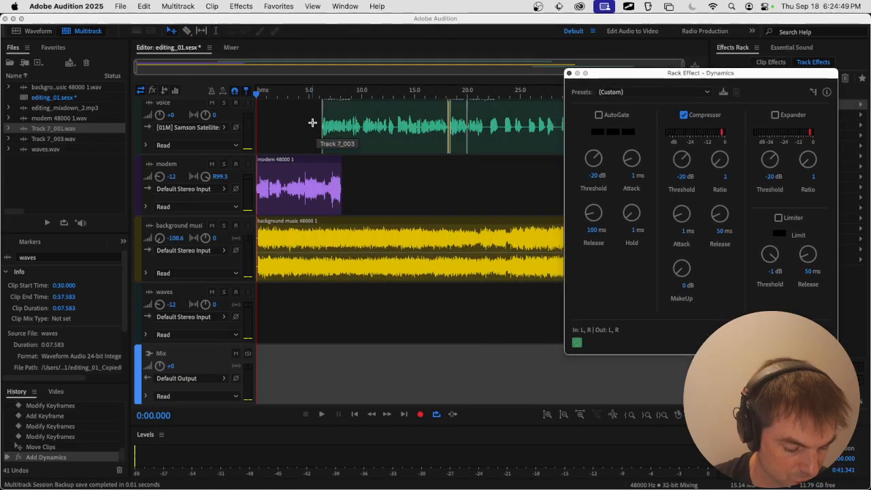
key(t)
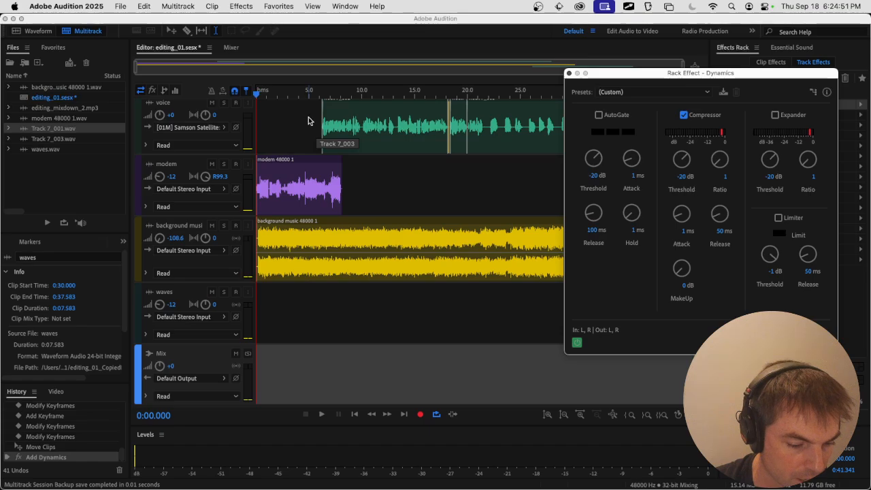
drag(308, 118, 361, 121)
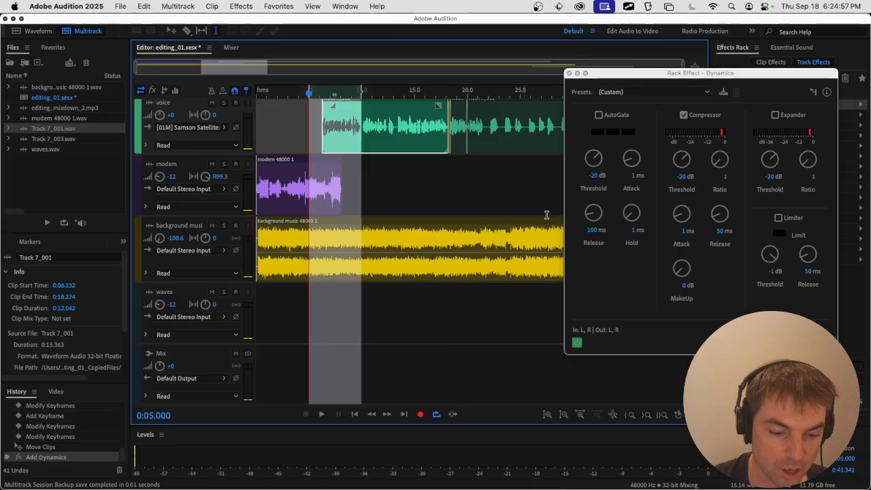
click(684, 115)
key(space)
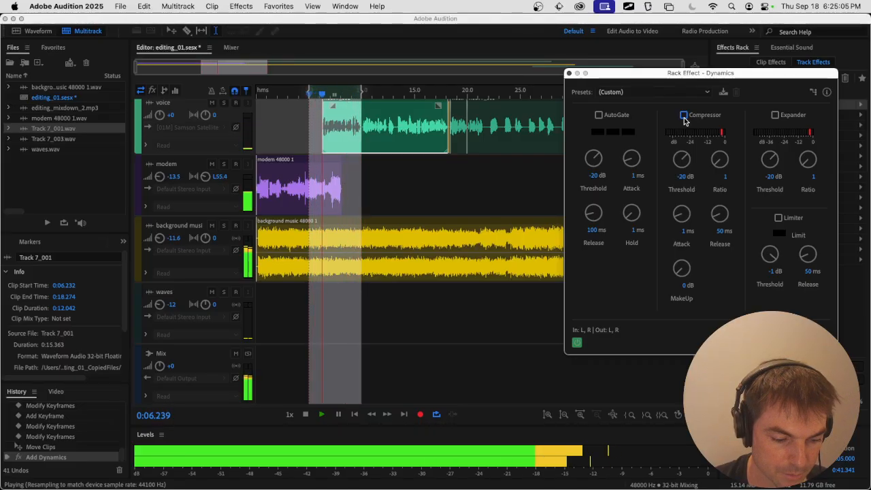
key(space)
- Re-enable the Compressor, set its ratio to 2, and play part of the time selection
click(684, 116)
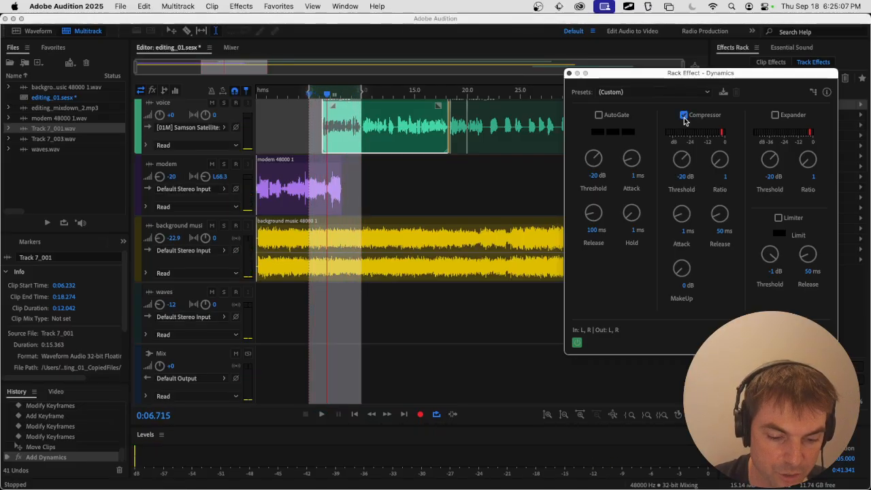
click(724, 178)
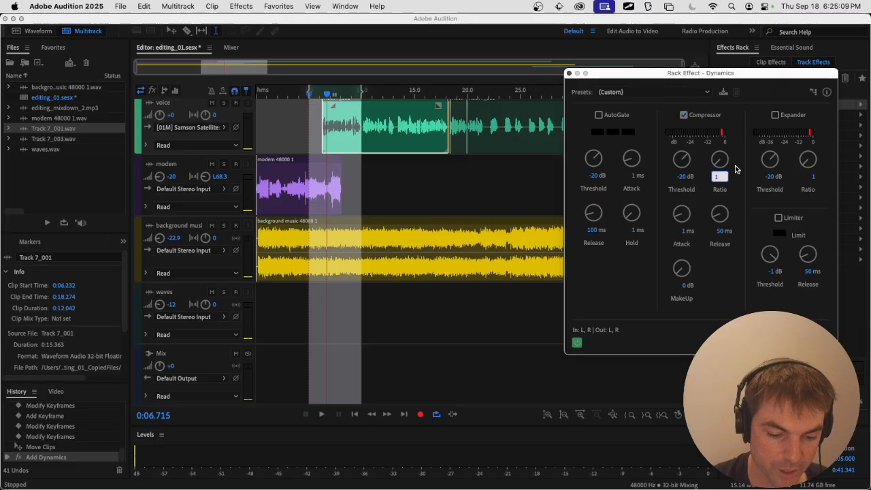
text(2)
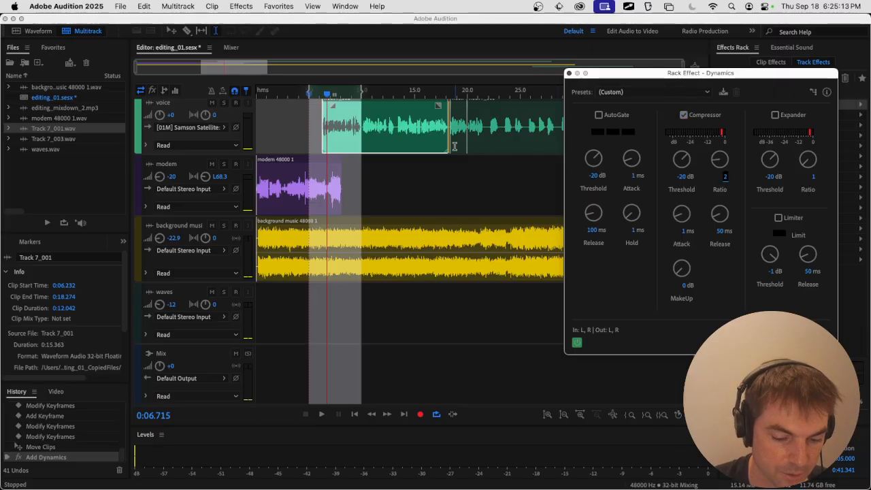
key(space)
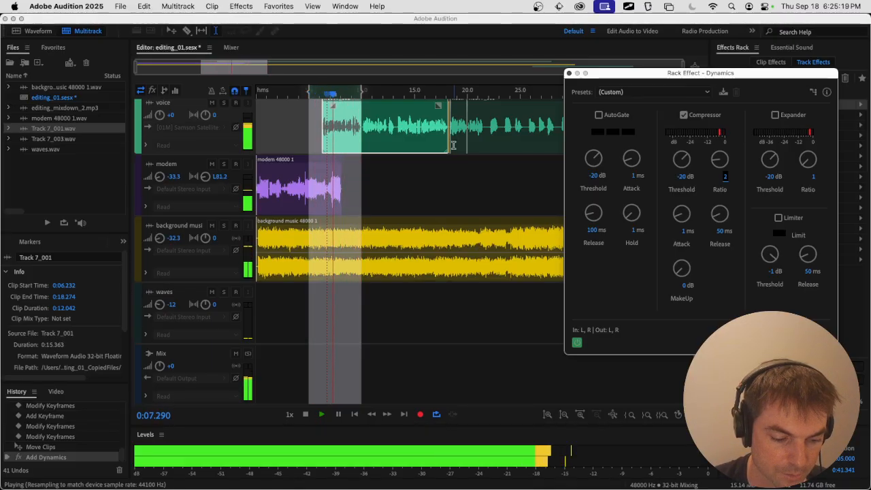
key(space)
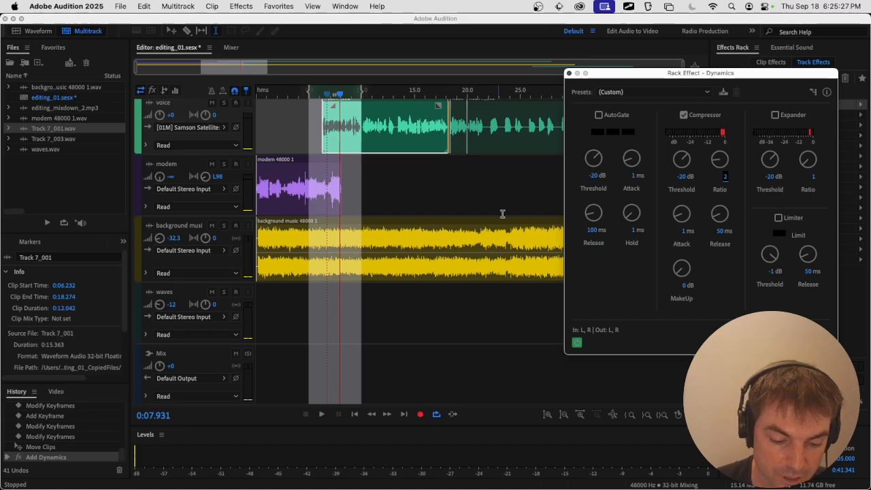
- Set the Compressor's makeup gain to 3 dB and continue playing the time selection
click(684, 286)
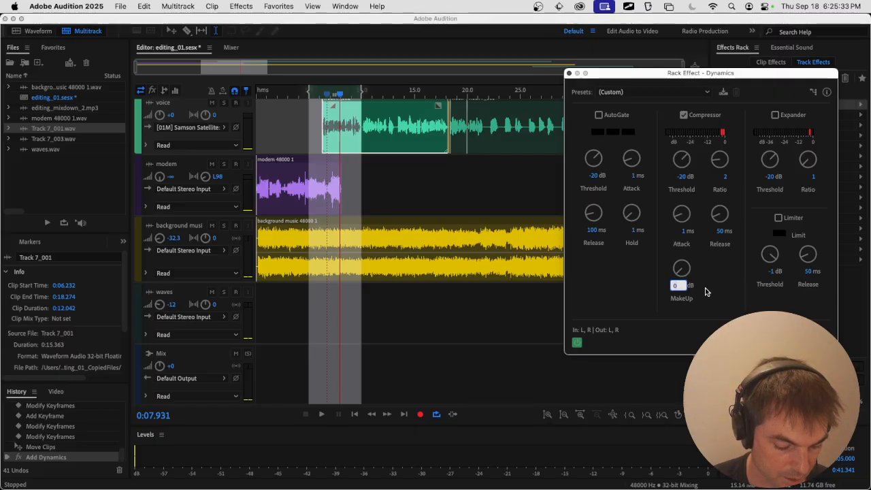
text(3)
key(Return)
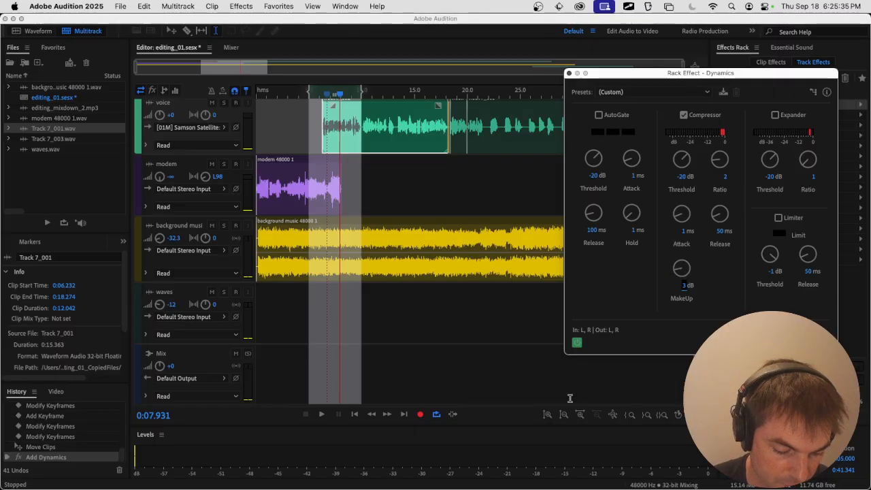
key(space)
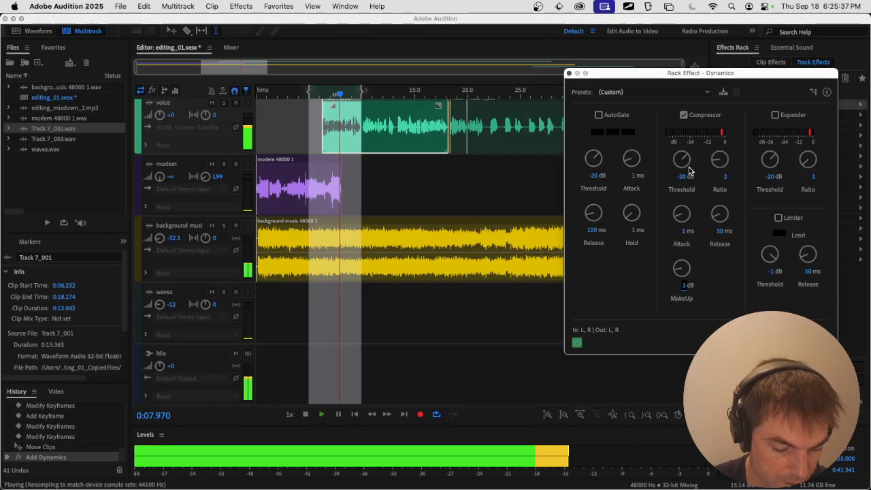
key(space)
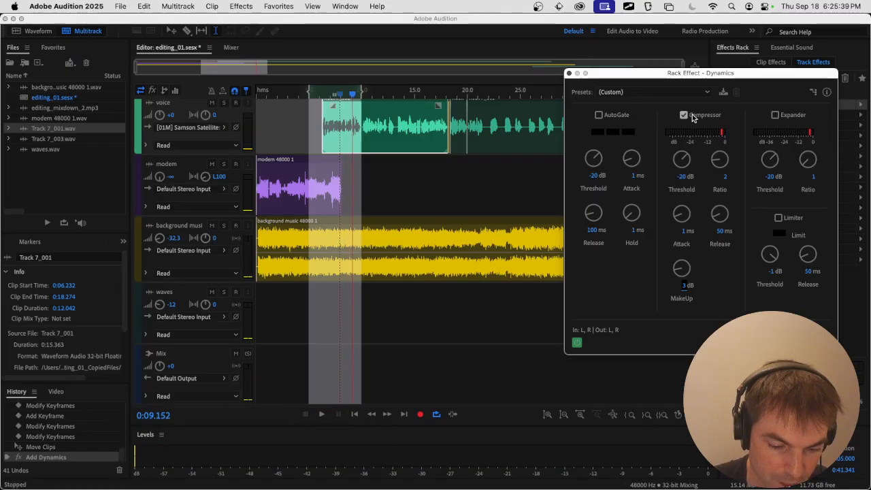
- Compare the mix by playing the time selection with the Compressor disabled and then enabled again
click(685, 115)
key(space)
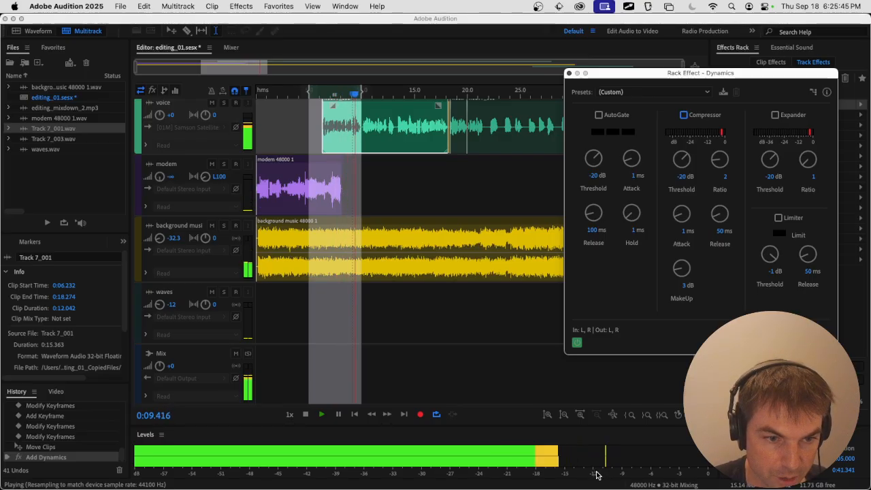
key(space)
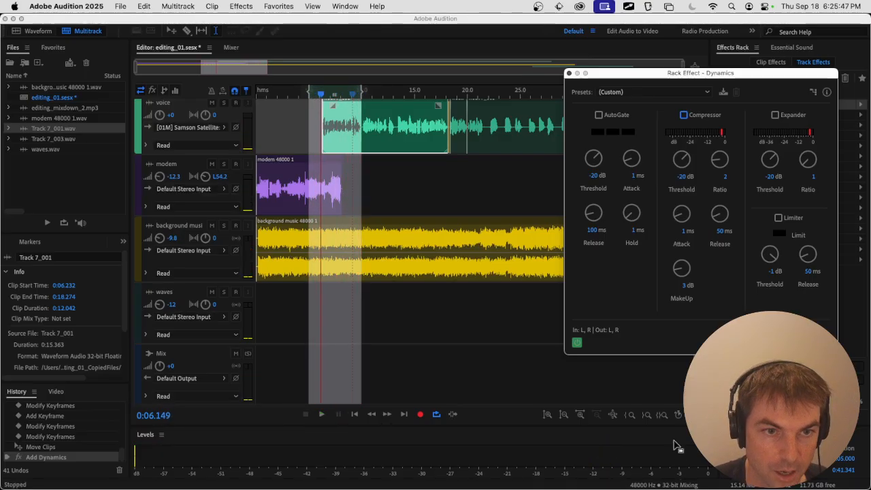
click(706, 117)
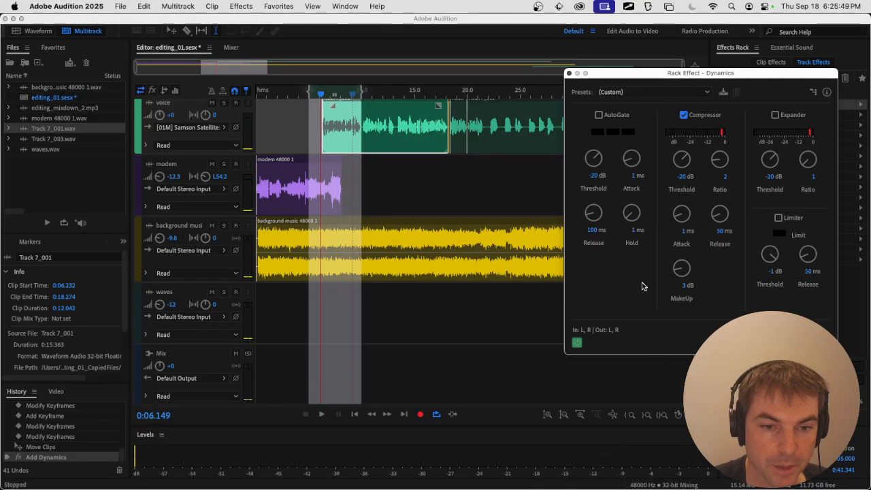
key(space)
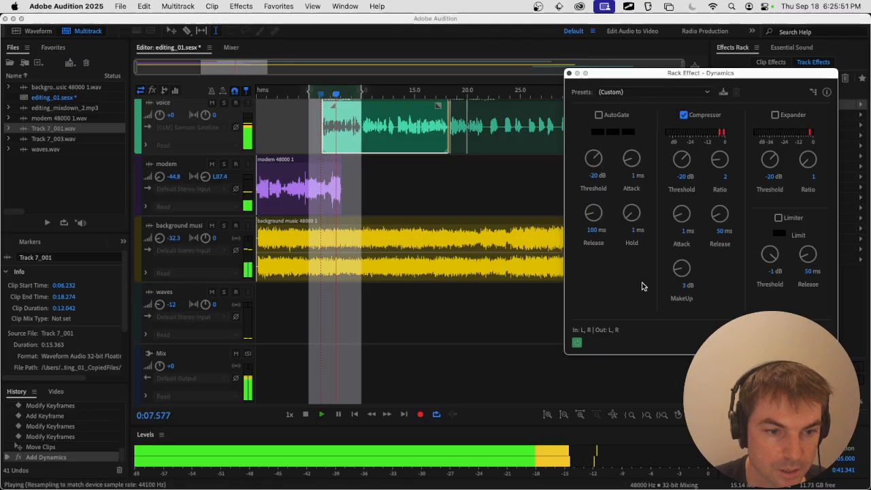
key(space)
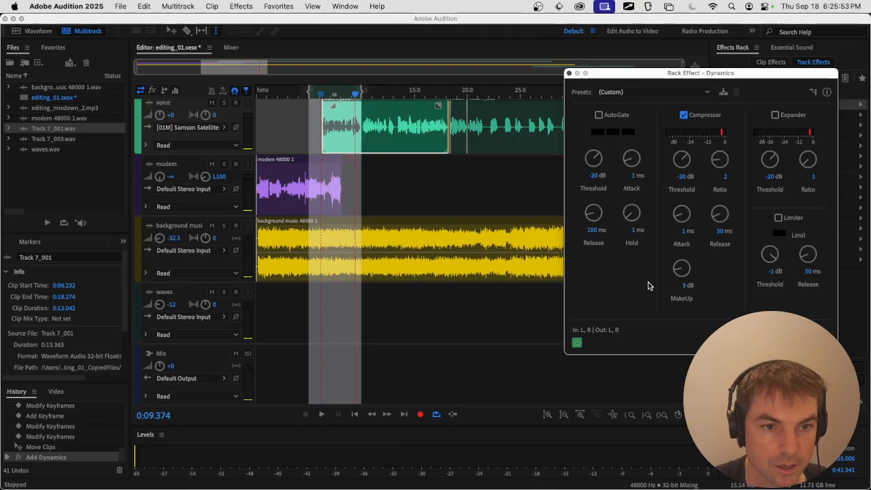
- Raise the Compressor's makeup gain to 6 dB and play the time selection
click(683, 285)
key(Return)
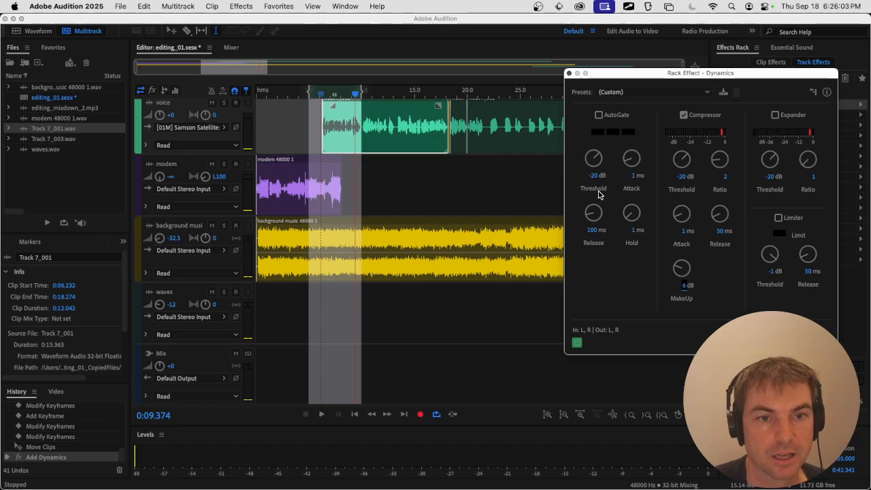
key(space)
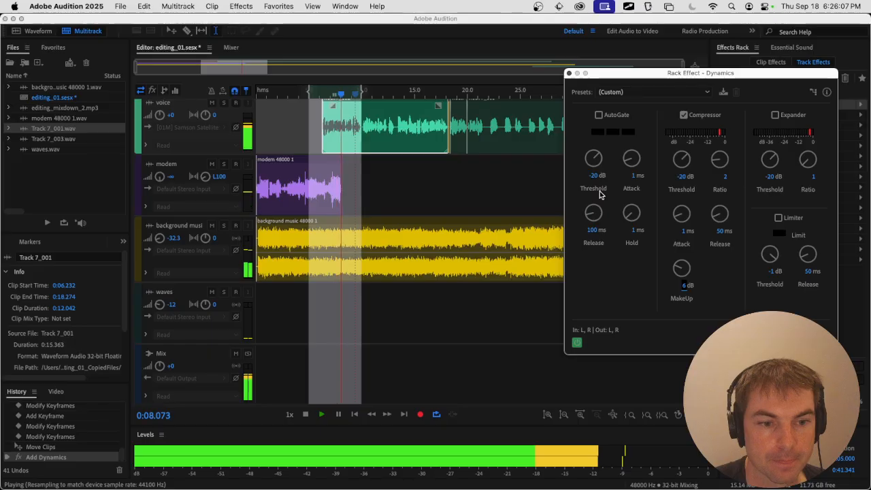
key(space)
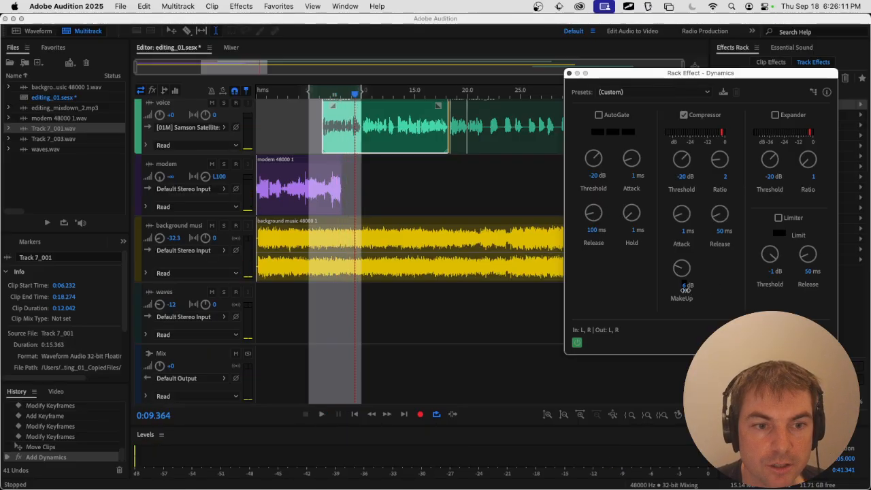
- Try a makeup gain of 12 dB on the Compressor with a brief playback
click(685, 288)
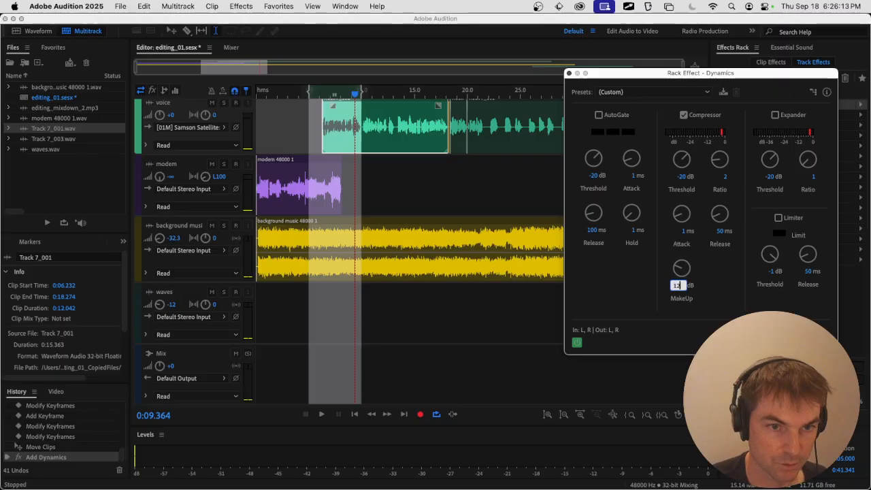
text(12)
key(Return)
key(space)
key(space)
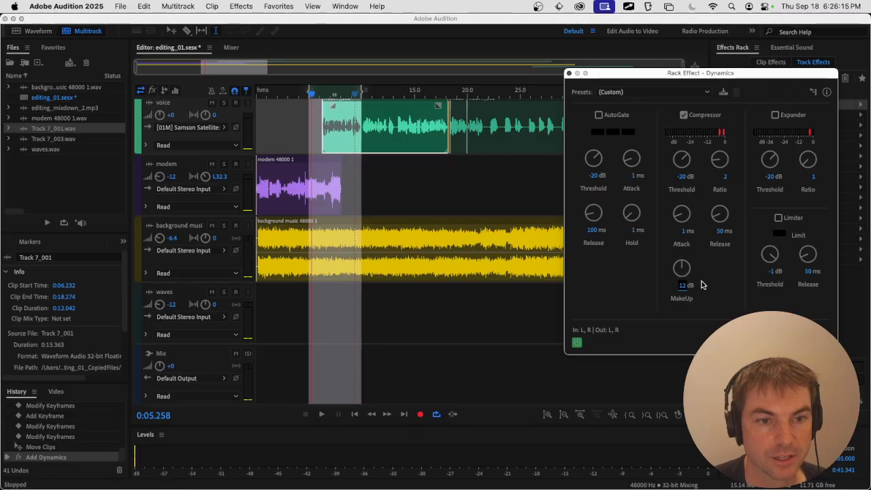
- Reduce the Compressor's makeup gain to 8 dB and play the time selection
click(688, 287)
text(8)
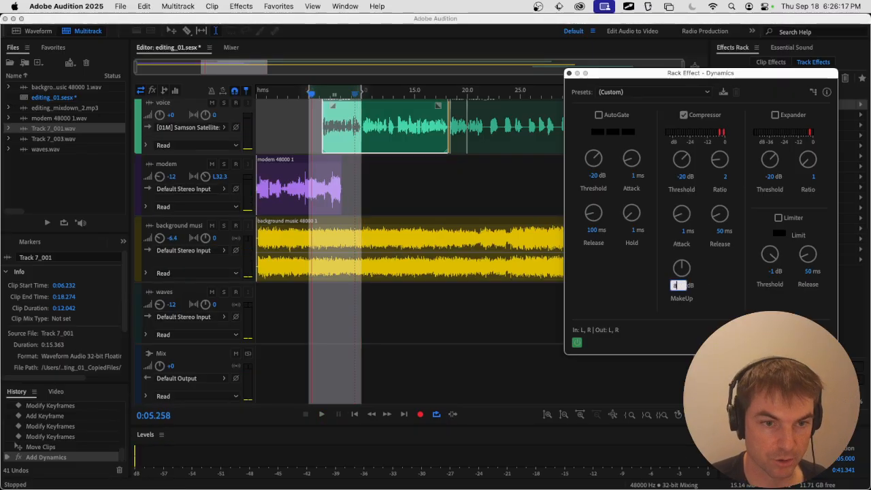
key(Return)
key(space)
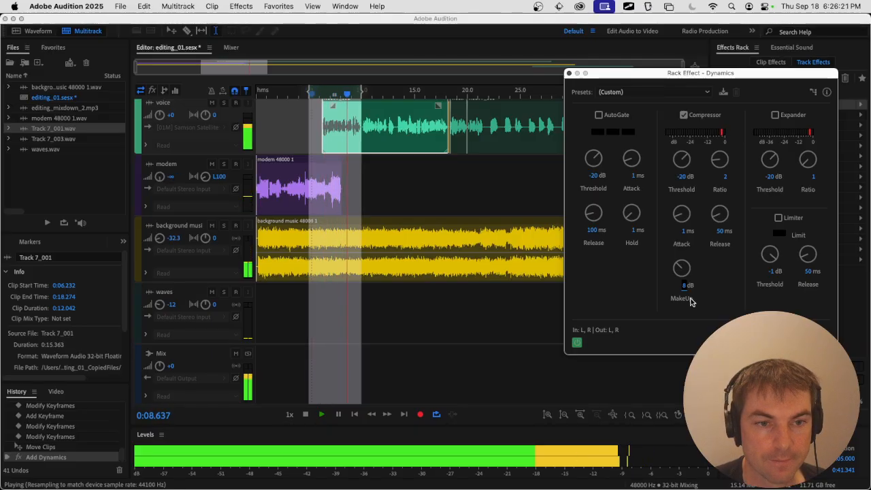
key(space)
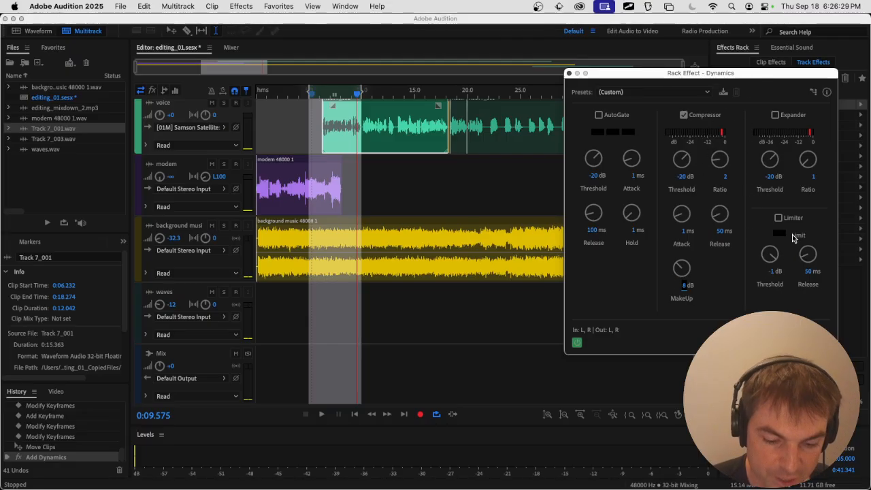
- Set the Compressor's makeup gain back to 12 dB and play the beginning of the time selection
click(684, 286)
text(12)
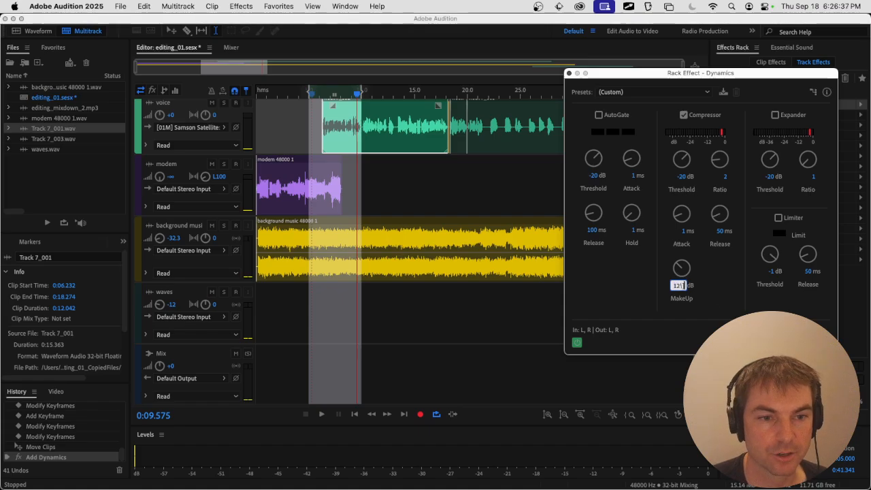
key(Return)
key(space)
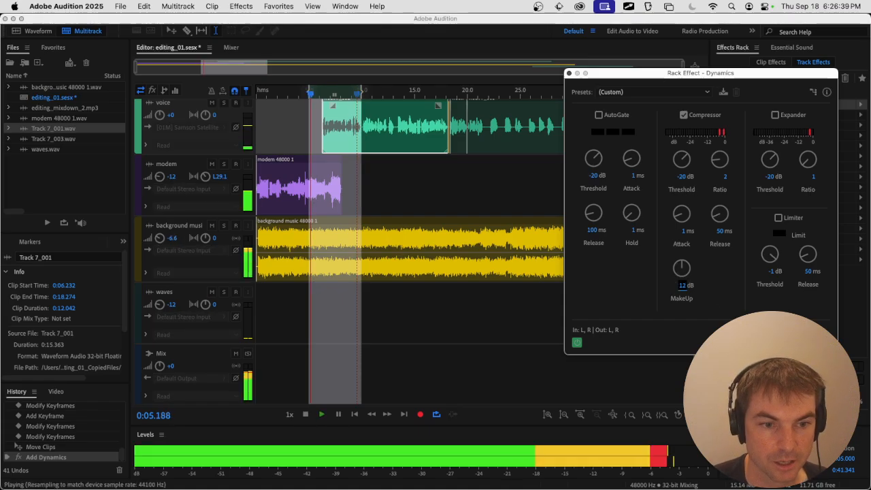
key(space)
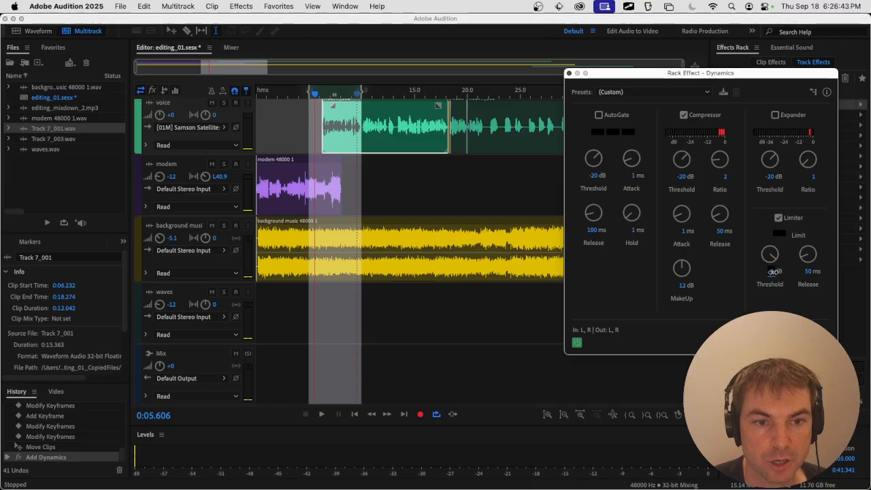
- Try a Limiter threshold of -3 dB in Dynamics and play parts of the time selection
click(775, 271)
key(Return)
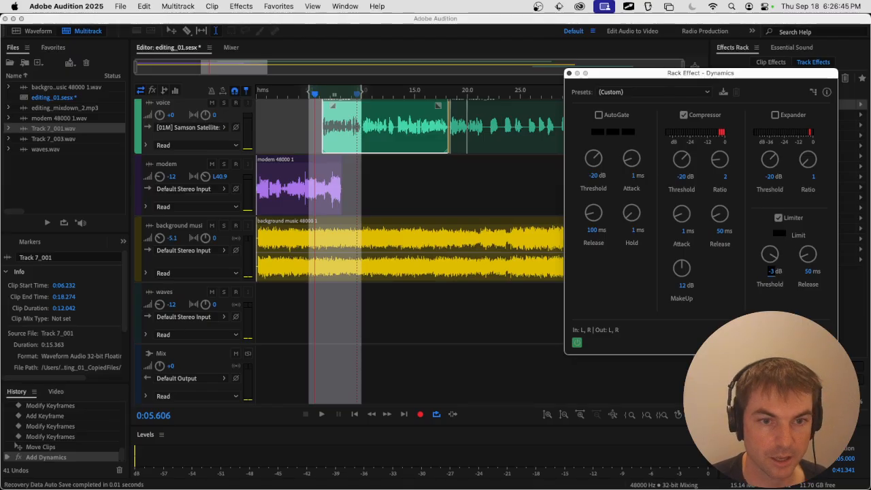
key(space)
key(space)
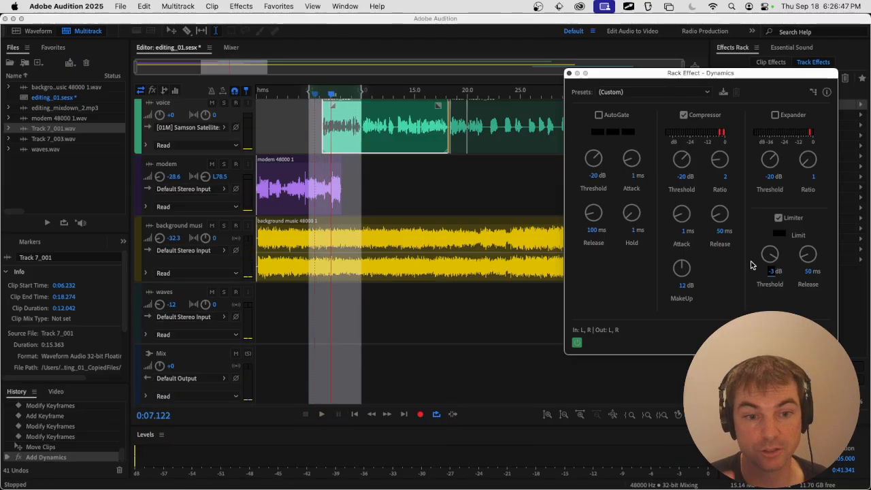
key(space)
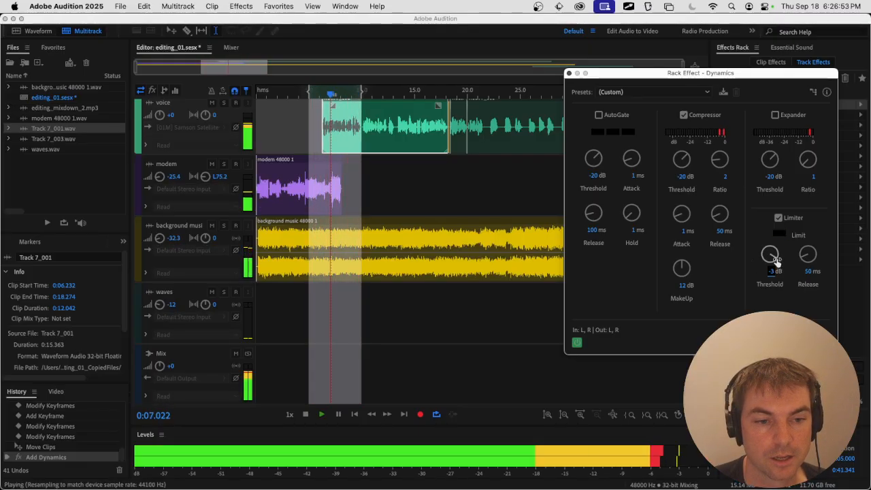
key(space)
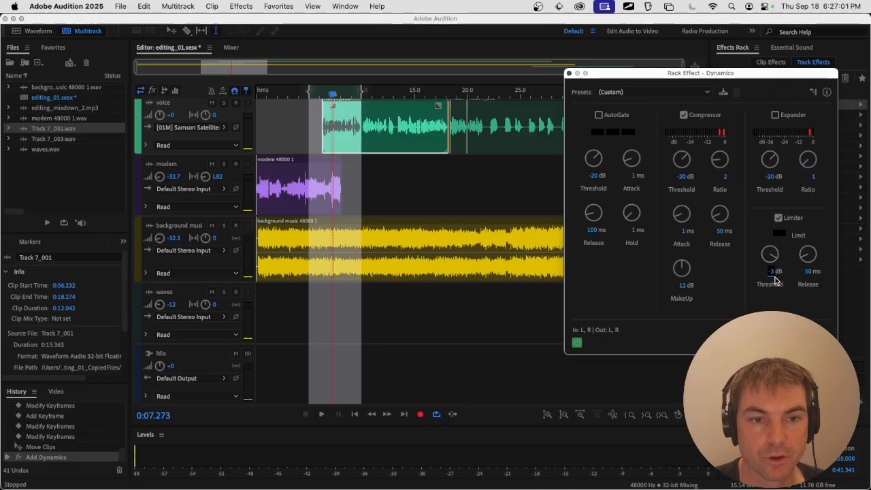
- Set the Limiter's threshold to -6 dB and play parts of the time selection twice
click(775, 279)
text(-)
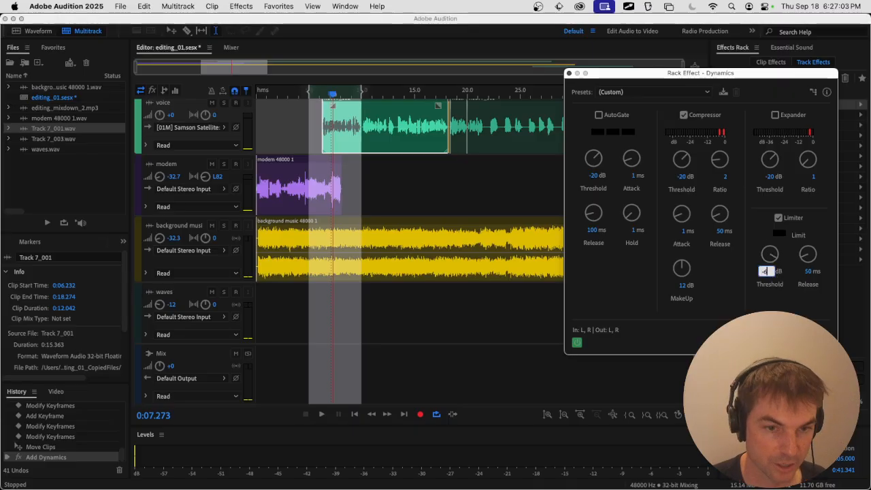
text(6)
key(Return)
key(space)
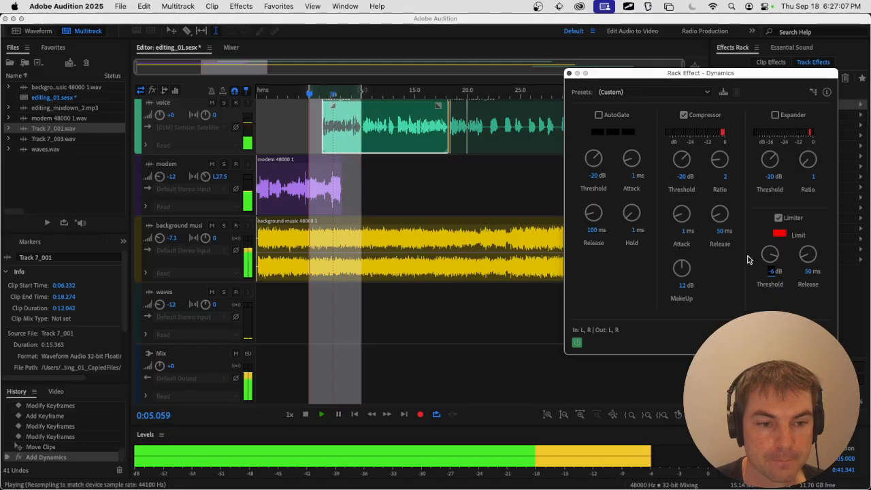
key(space)
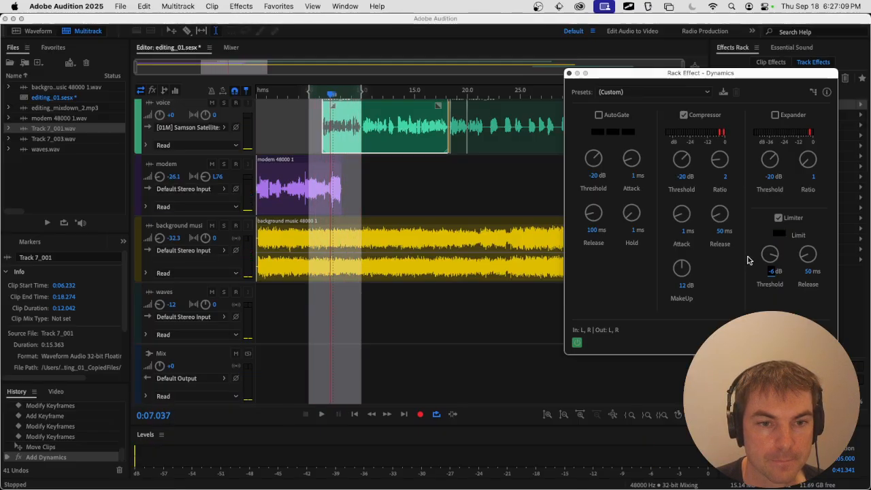
key(space)
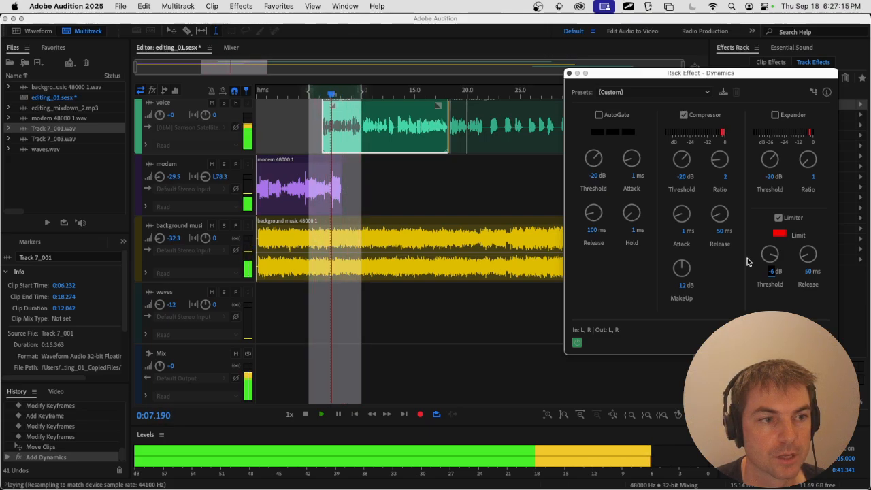
key(space)
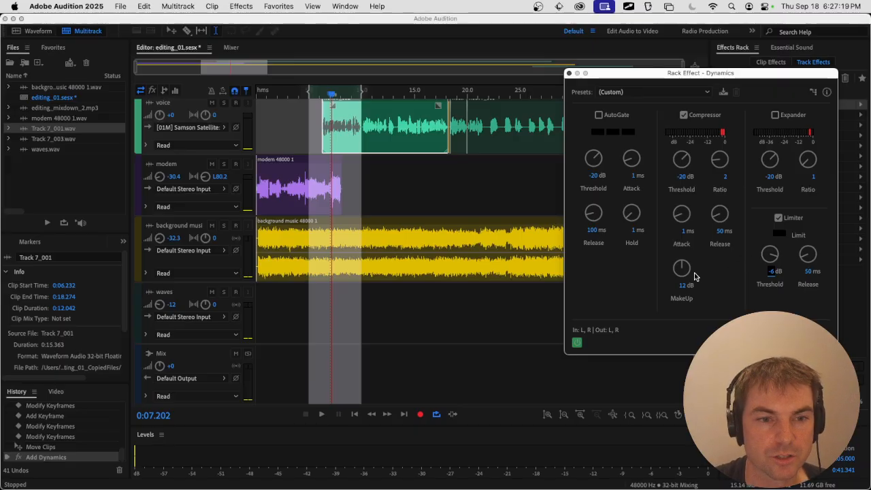
- Set the Compressor's makeup gain to 10 dB and play the beginning of the time selection
click(684, 286)
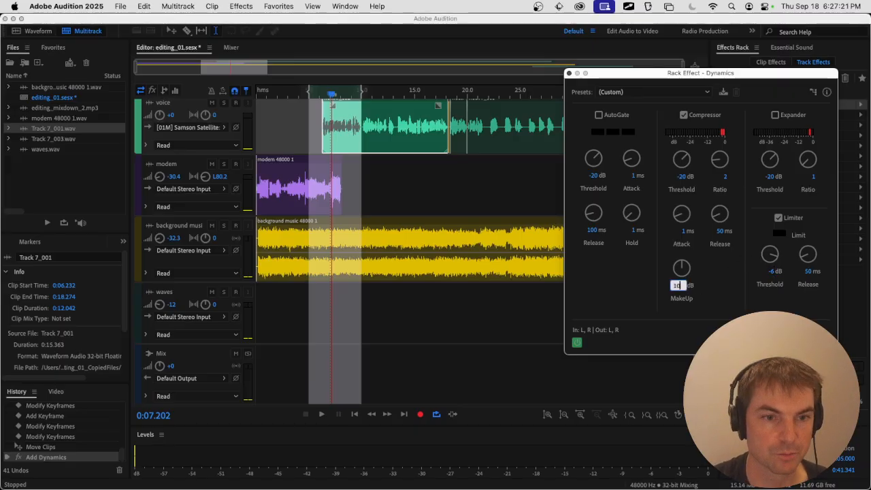
text(10)
key(Return)
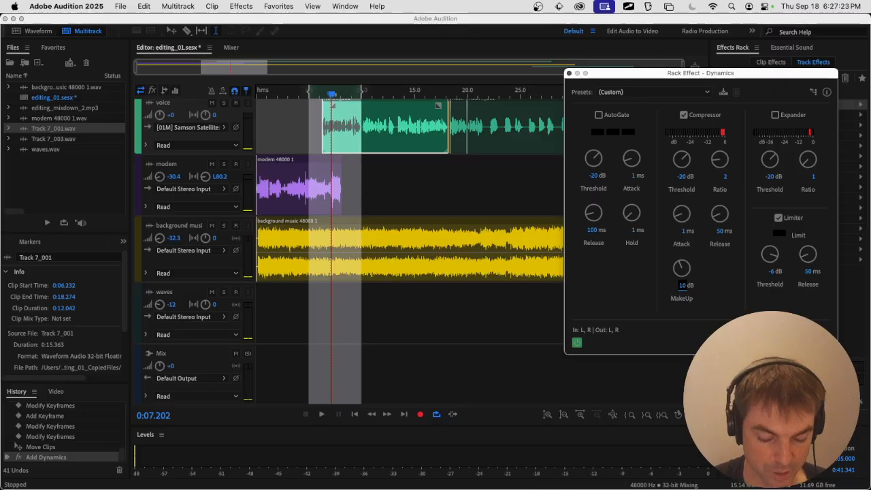
key(space)
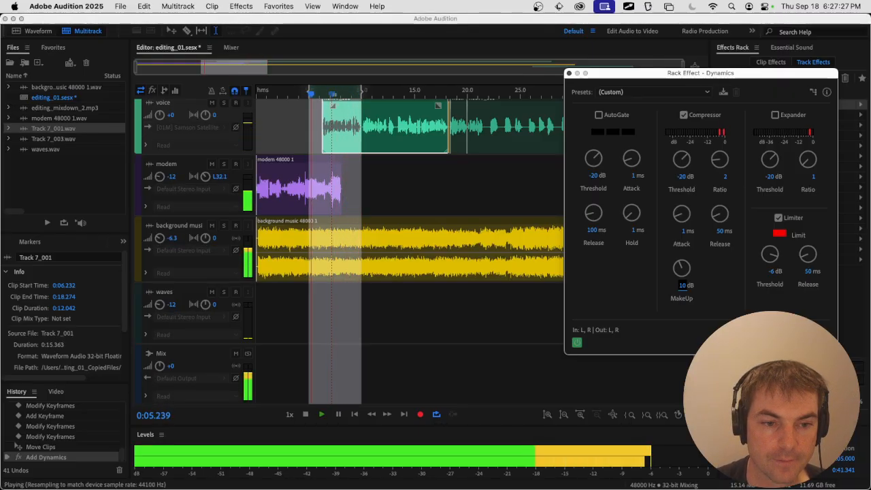
key(space)
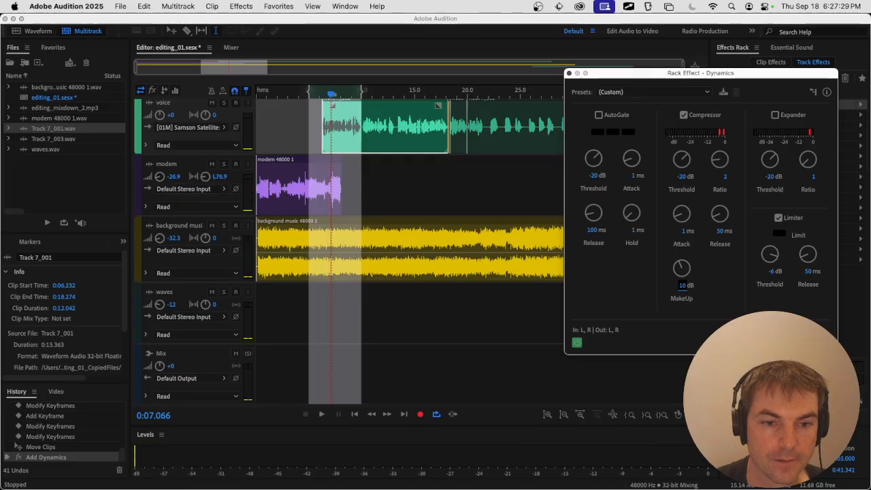
- Save the multitrack session and close the Dynamics effect window
key(super+s)
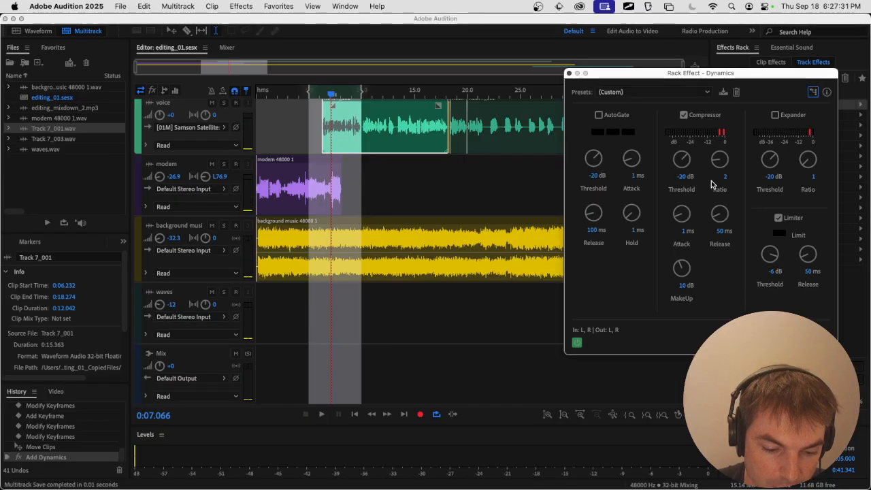
click(569, 73)
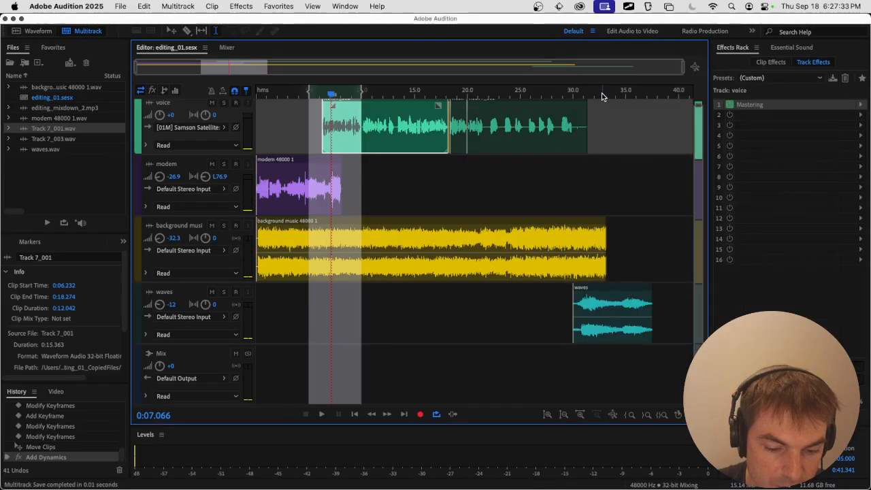
click(864, 115)
mouse_move(826, 160)
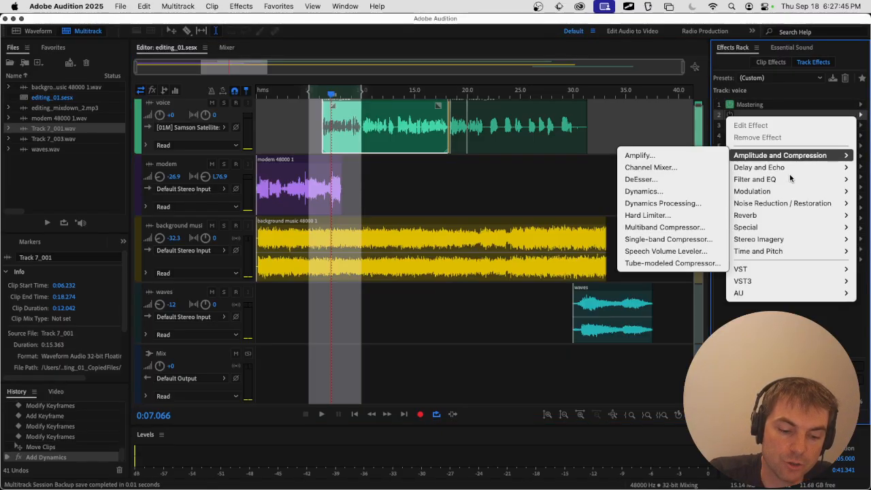
mouse_move(778, 172)
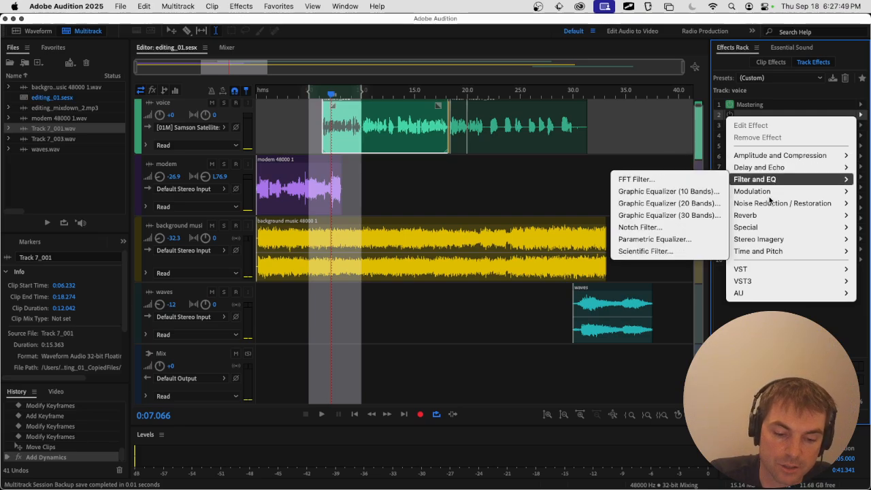
mouse_move(769, 194)
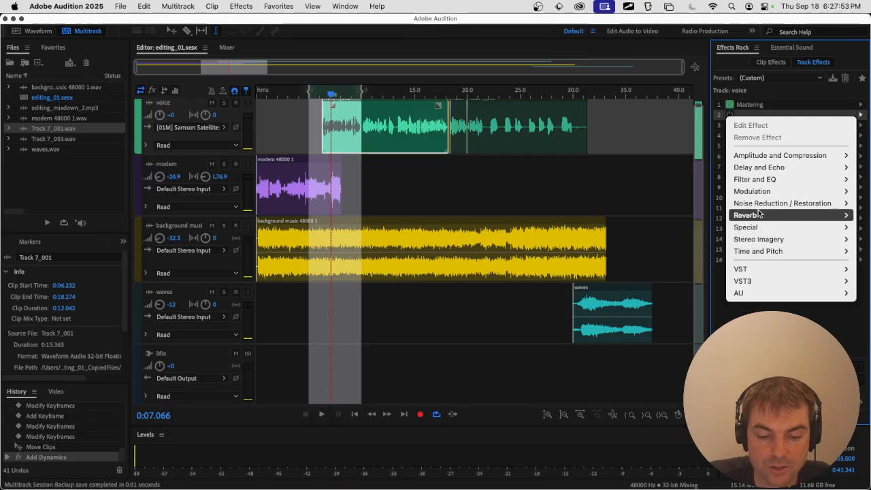
click(759, 308)
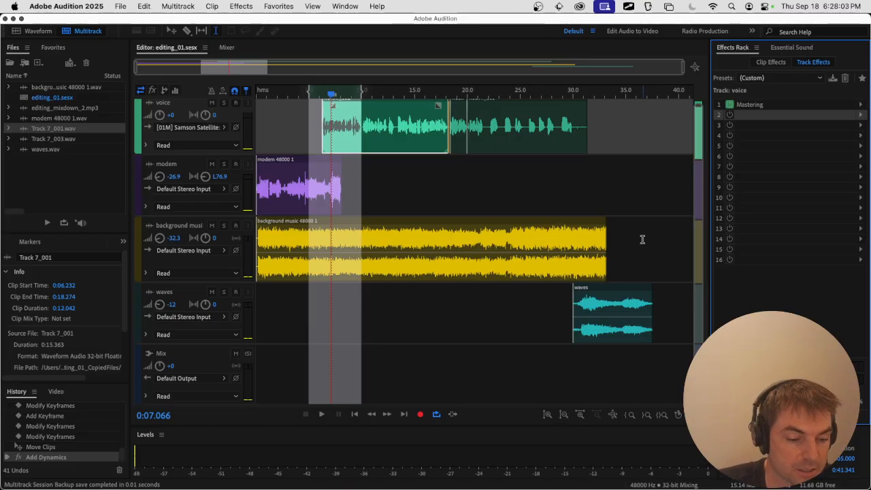
- Place the playhead at about 0:12.3, save the session and clear the time selection
click(386, 89)
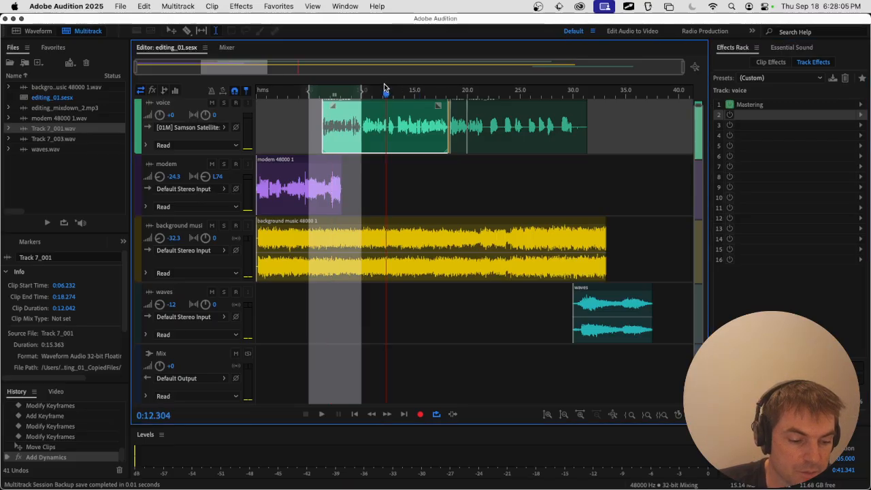
key(super+s)
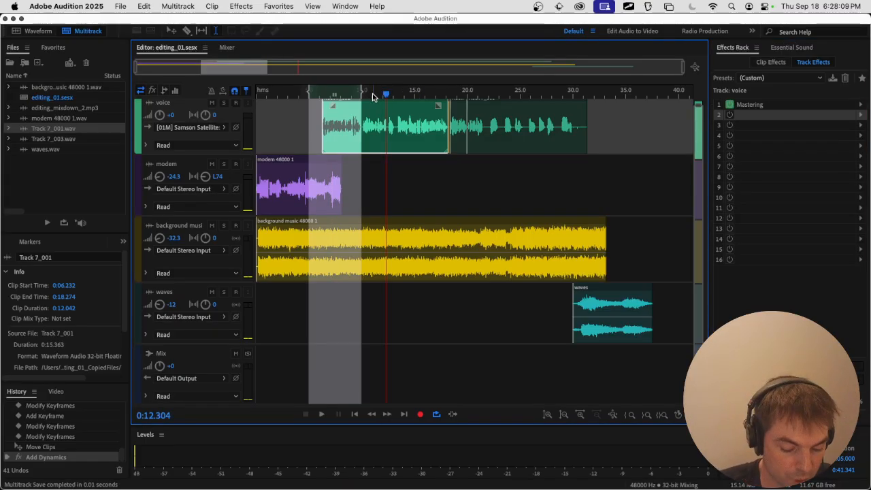
key(g)
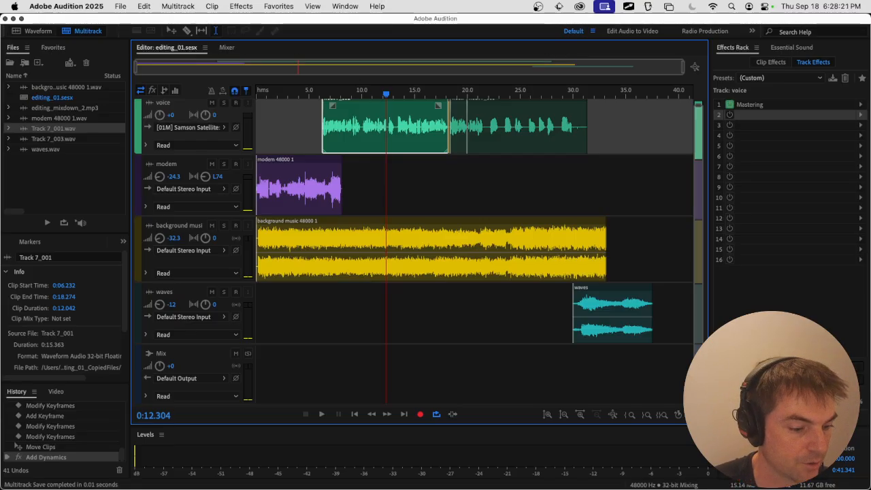
- Start a multitrack mixdown export of the entire session and browse the existing files in the editing folder
click(122, 8)
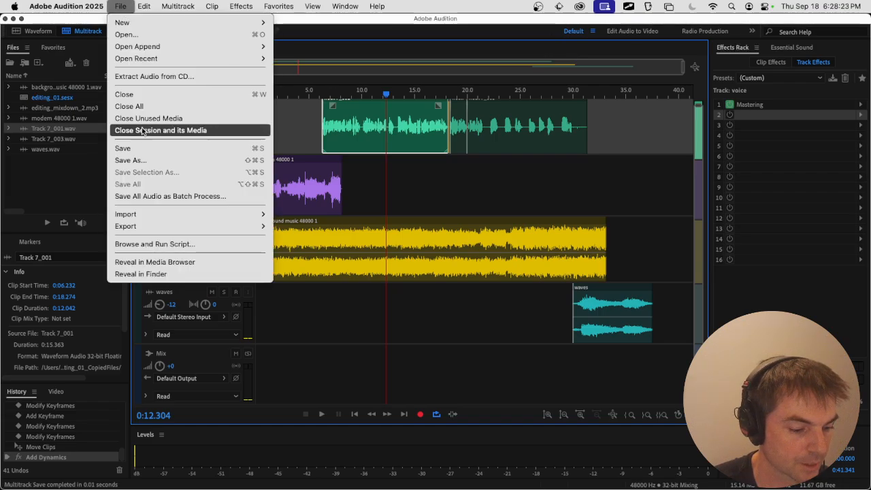
mouse_move(175, 227)
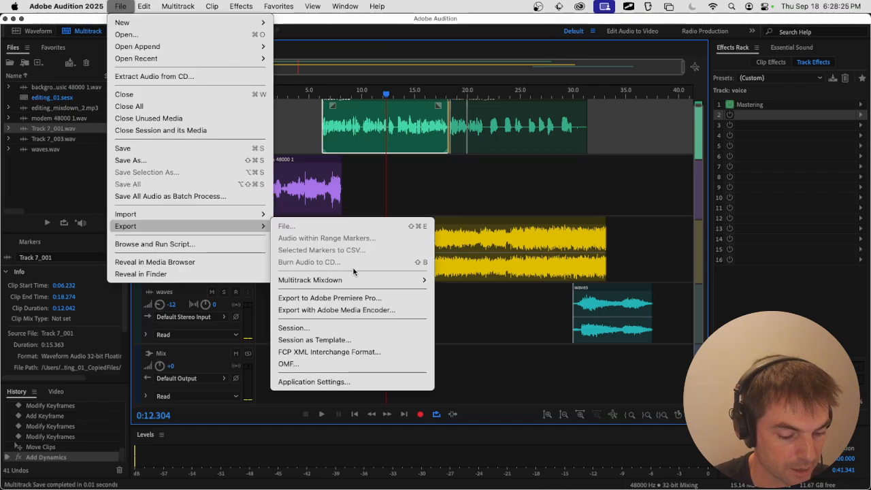
mouse_move(358, 280)
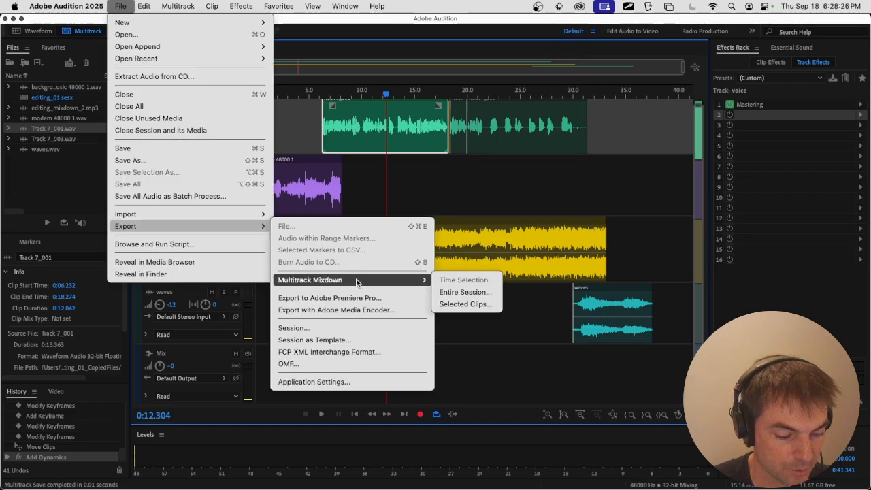
click(455, 297)
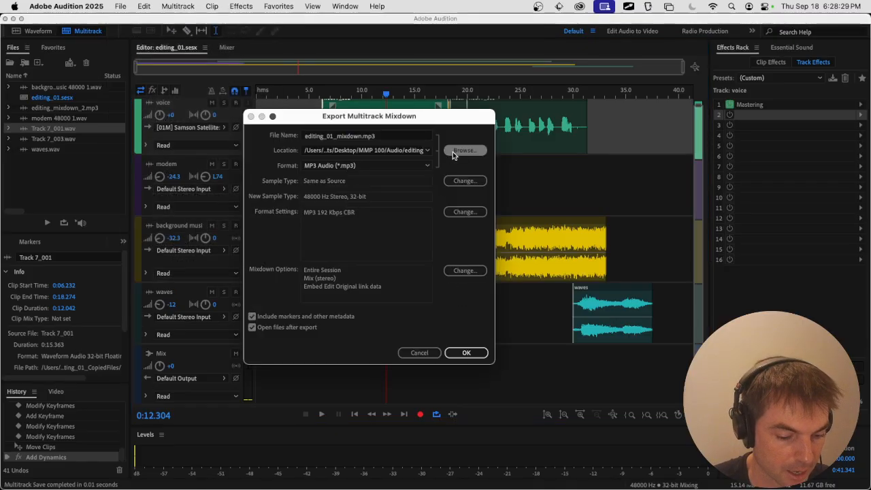
click(464, 151)
scroll(603, 270, down, 3)
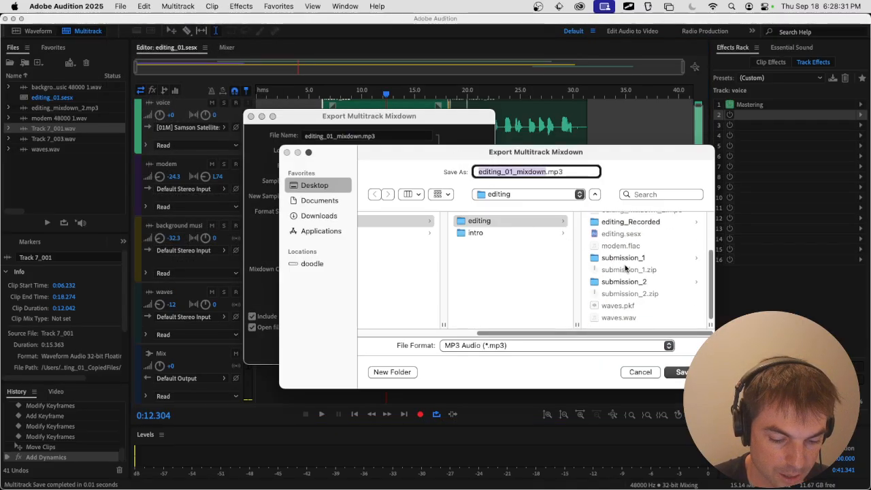
scroll(632, 270, up, 3)
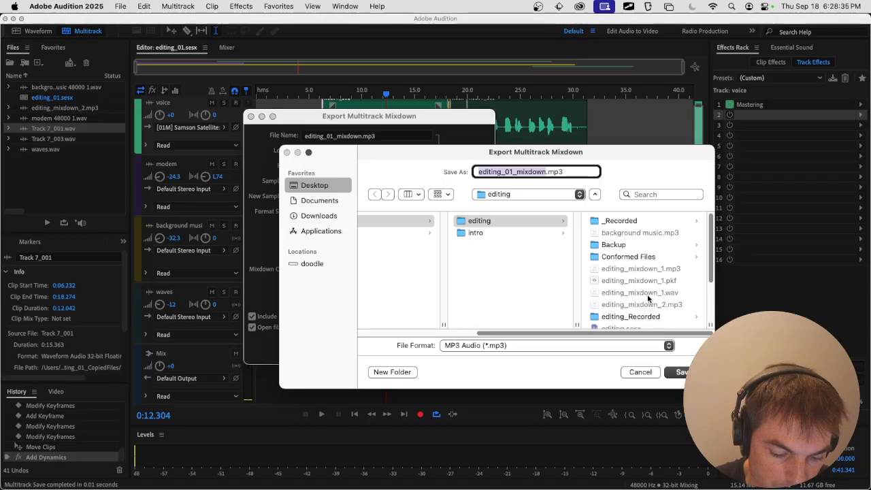
- Name the mixdown editing_mixdown_3.mp3 in the editing folder and export it as MP3 audio
click(531, 172)
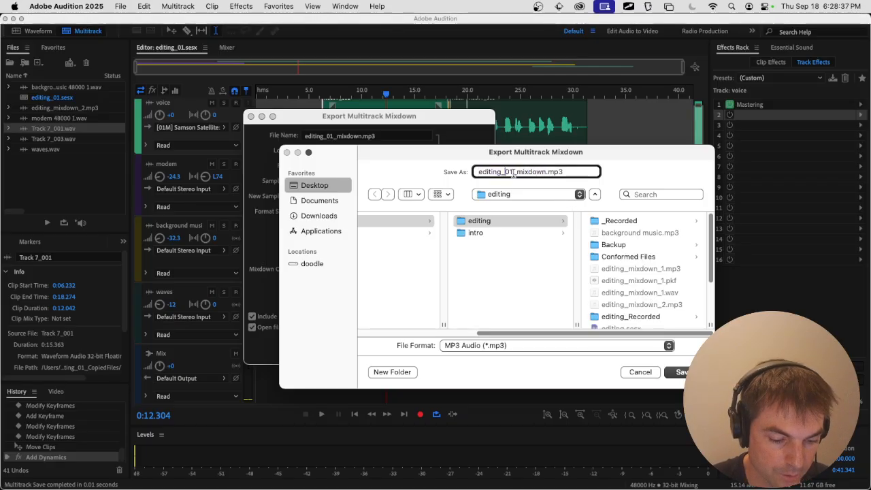
click(516, 172)
key(BackSpace)
key(BackSpace)
key(BackSpace)
key(BackSpace)
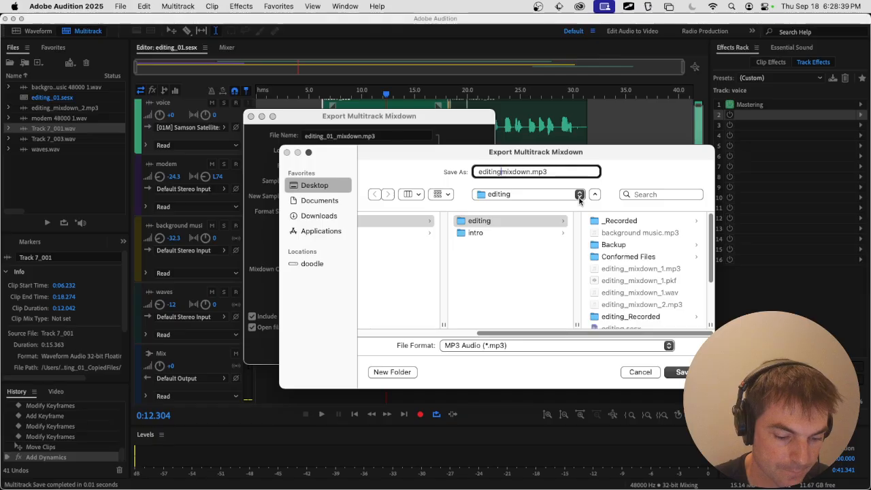
text(_)
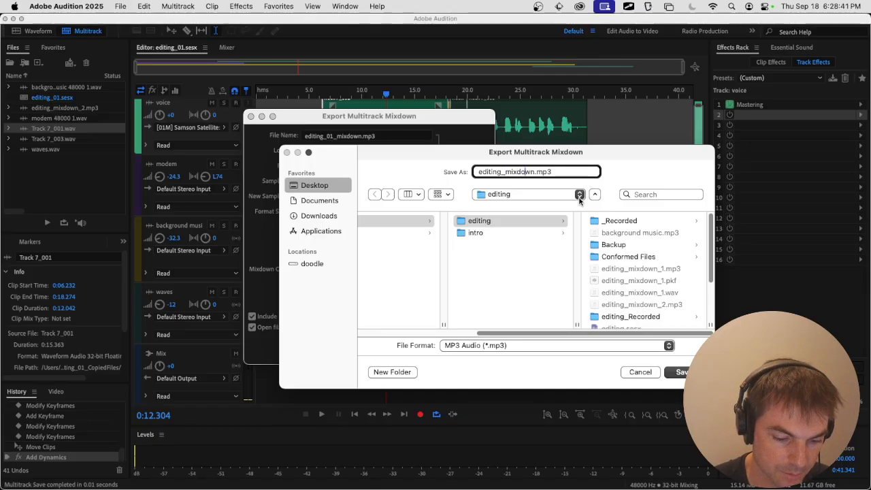
text(3)
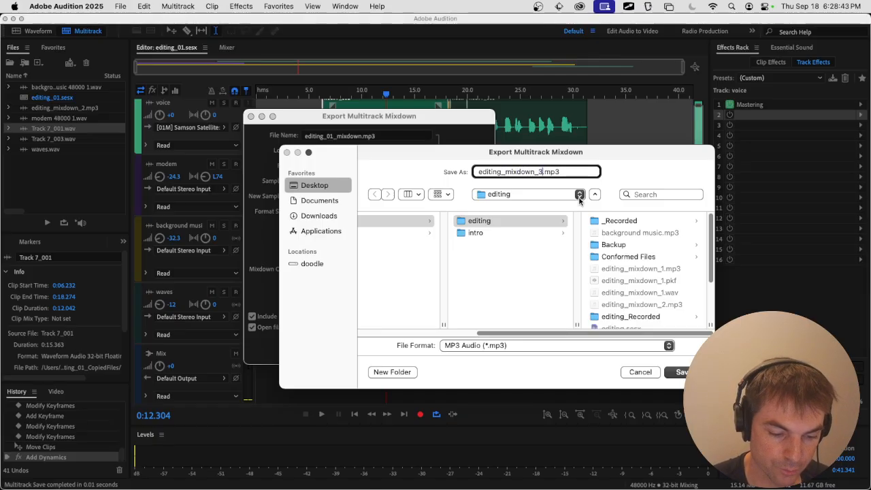
key(Return)
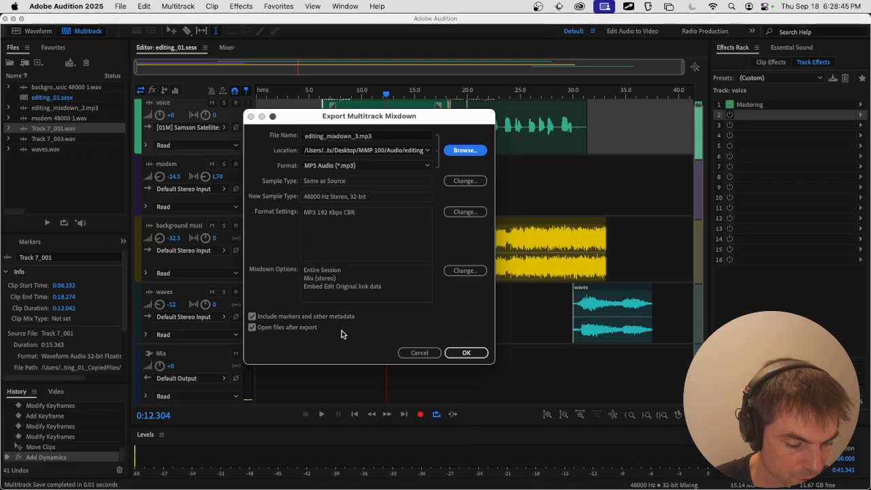
click(466, 353)
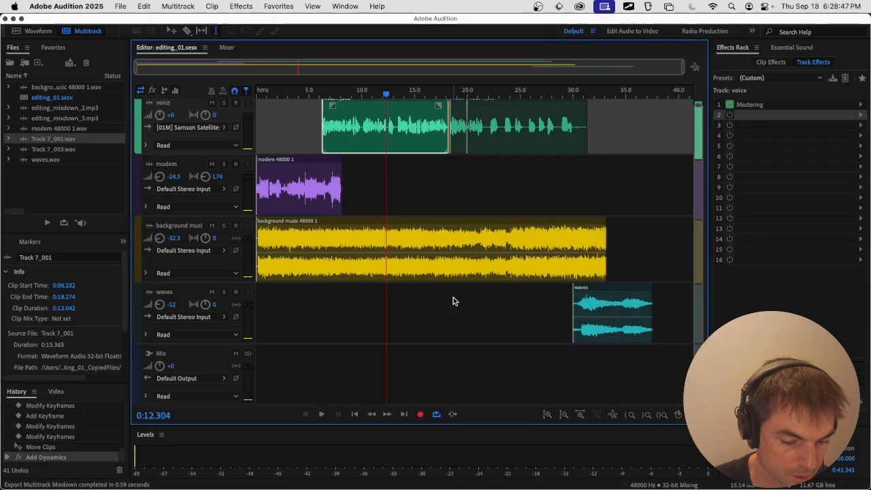
- Start exporting the multitrack session as a session file and browse to the editing folder as its save location
click(120, 6)
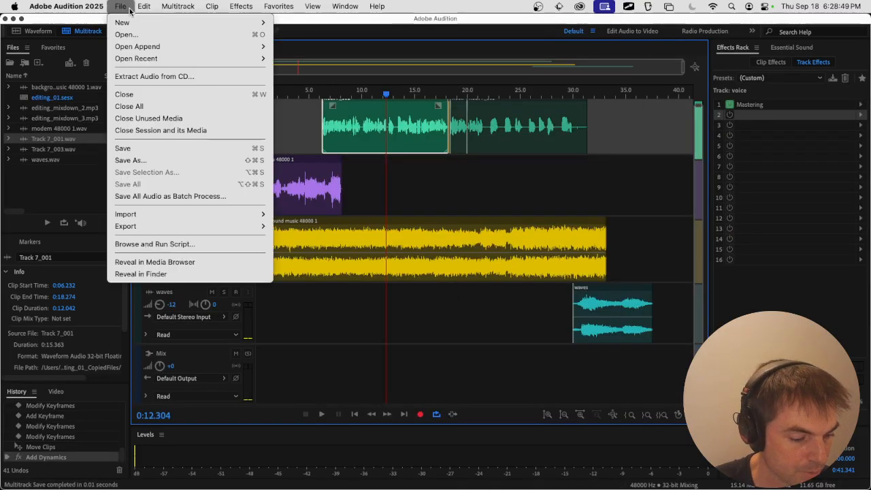
mouse_move(154, 226)
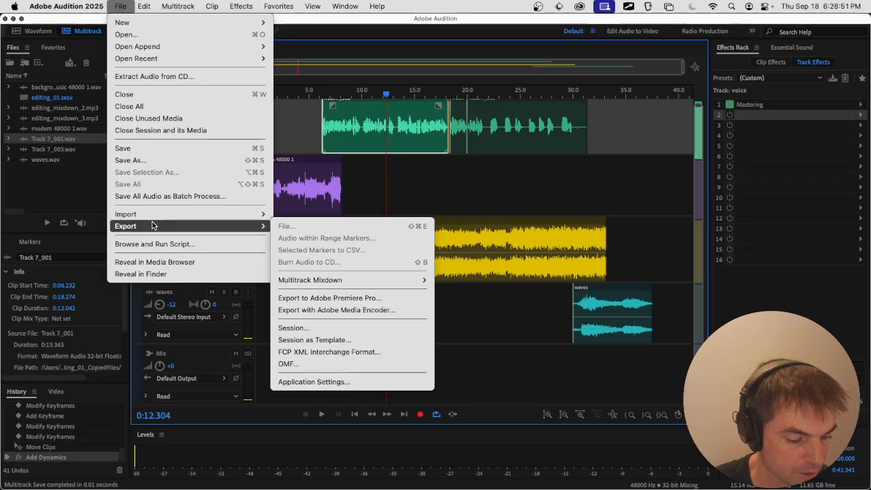
click(333, 330)
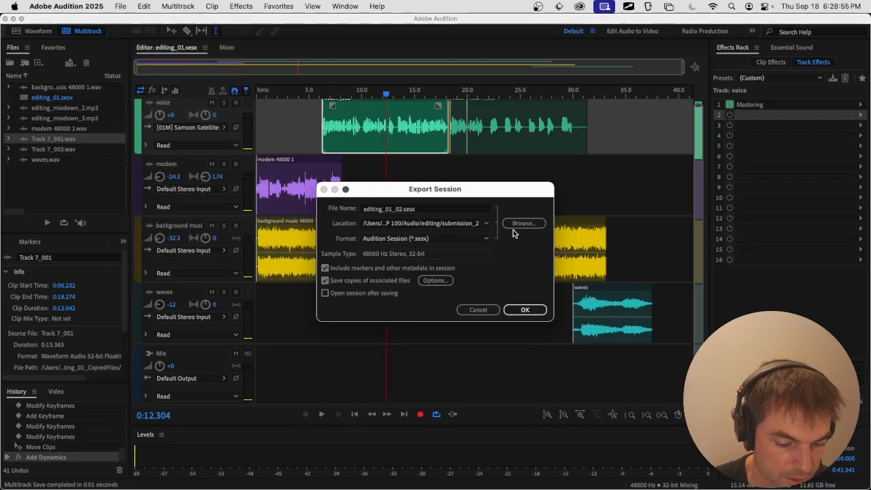
click(523, 223)
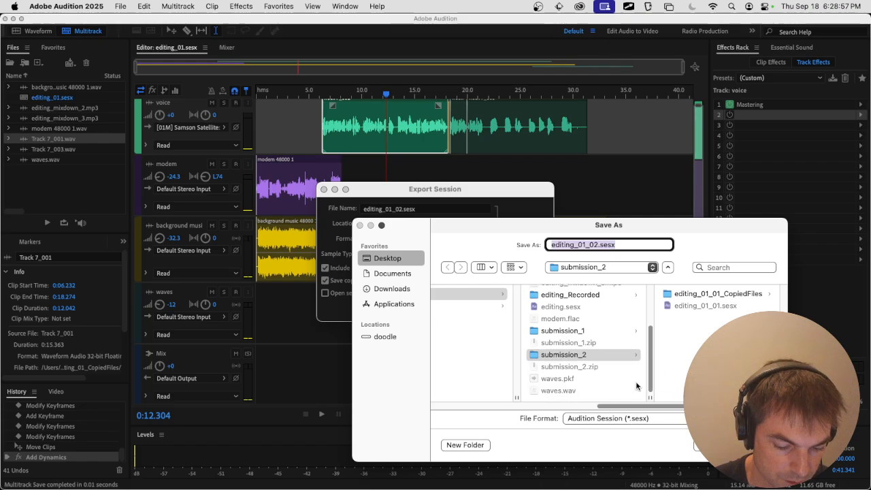
click(482, 292)
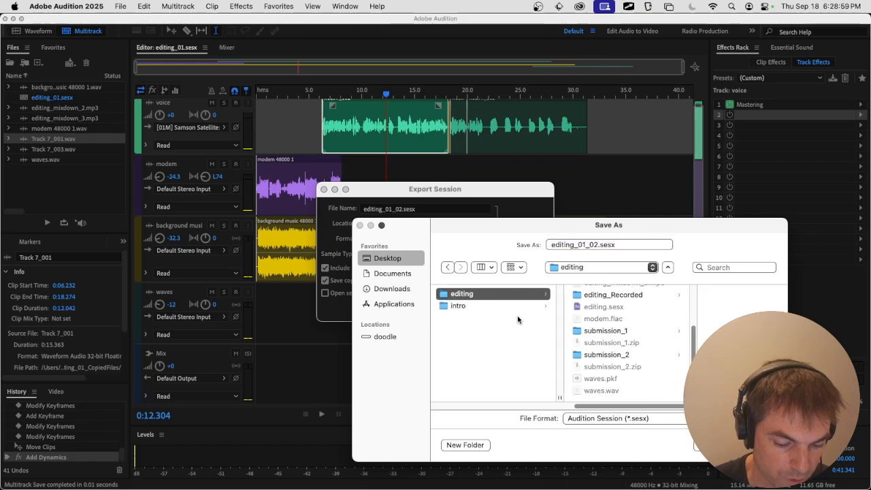
- Create a submission_3 folder inside editing and export the session into it as editing_01_02.sesx
click(456, 444)
text(submission_3)
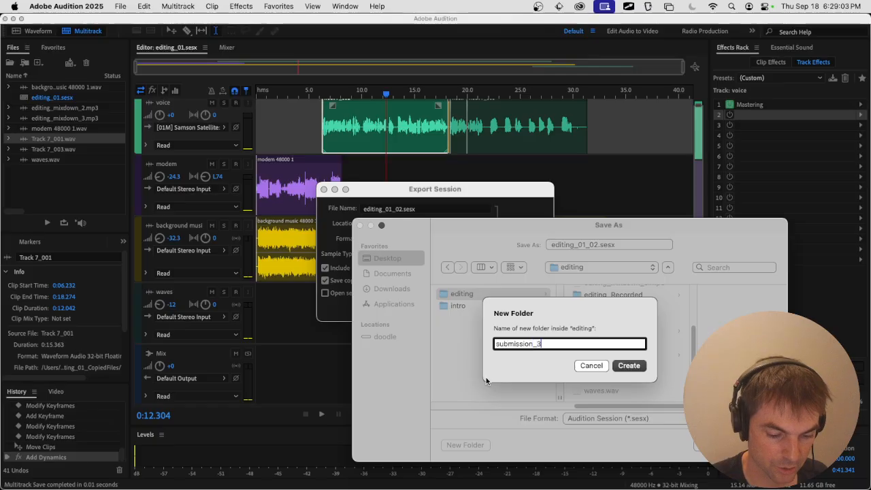
key(Return)
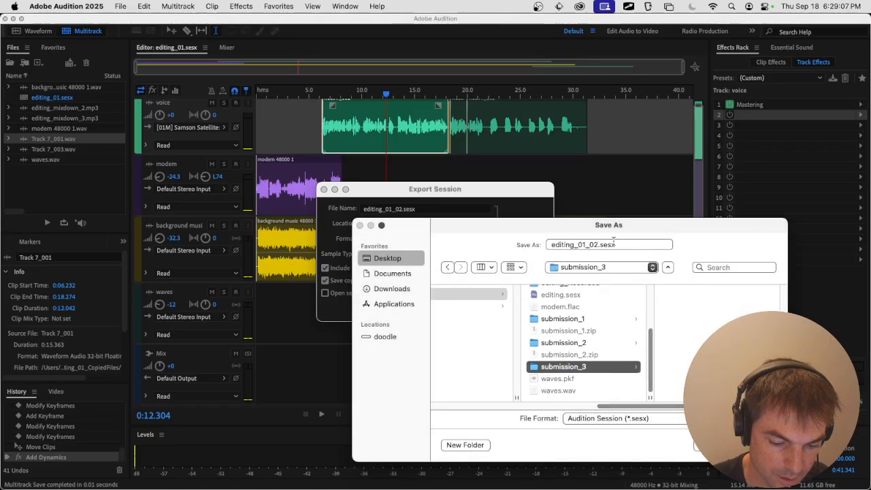
key(Return)
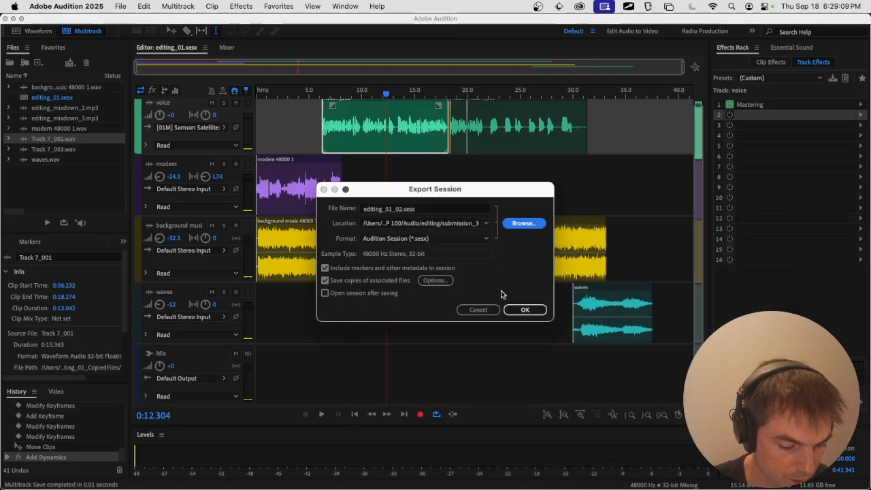
click(538, 313)
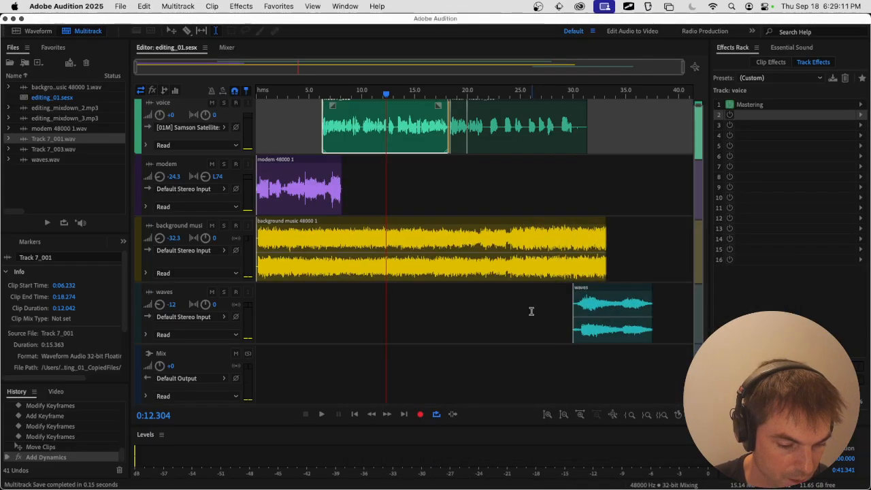
- Switch to Finder, move and enlarge the editing folder window, and check the details of editing_mixdown_3.mp3
key(super+Tab)
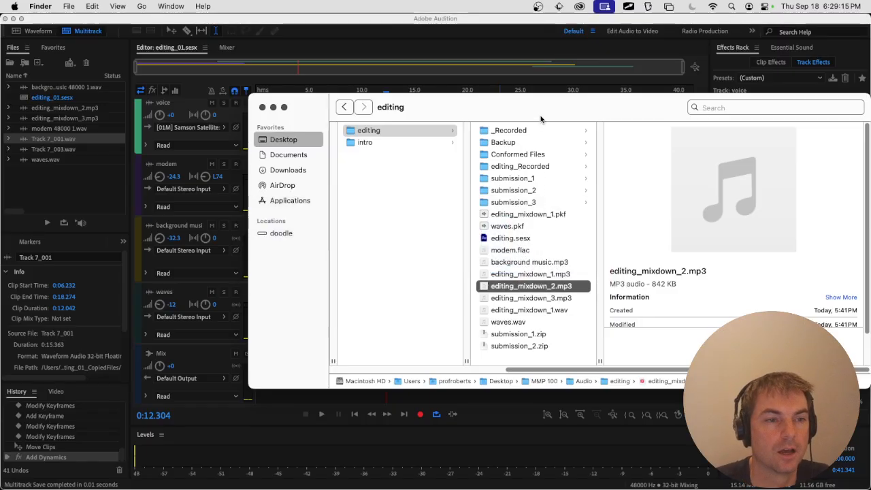
drag(541, 119, 340, 77)
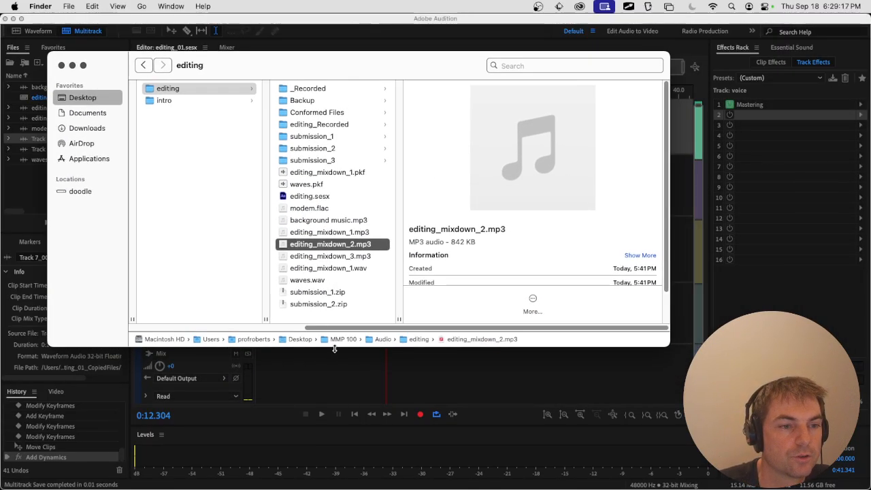
drag(334, 347, 334, 392)
click(354, 260)
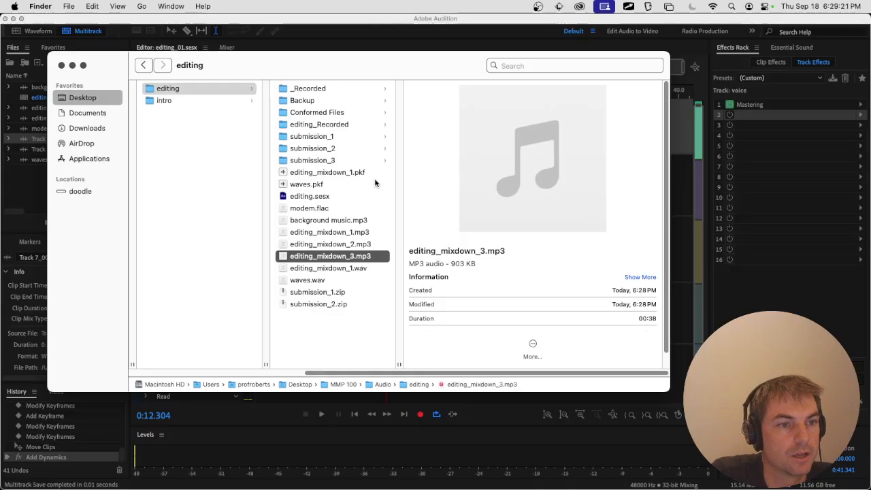
- Examine the submission_3 folder, including the exported session file and its editing_01_02_CopiedFiles folder
click(361, 161)
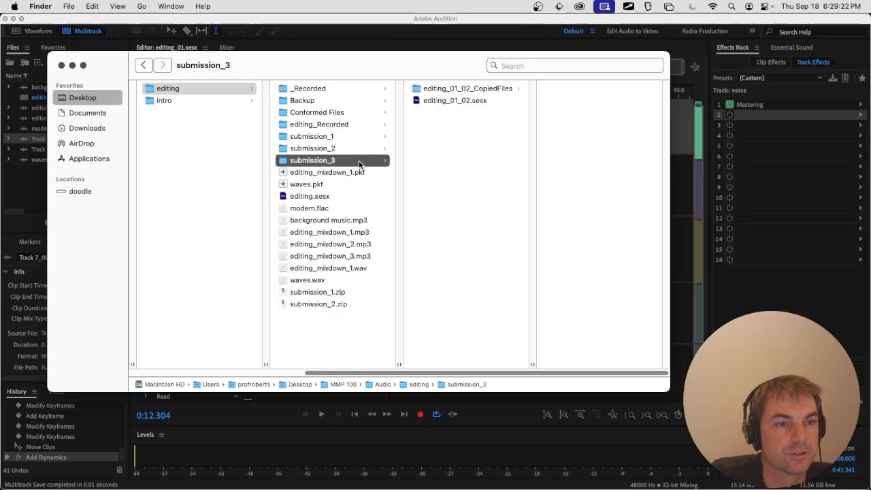
click(454, 101)
click(463, 89)
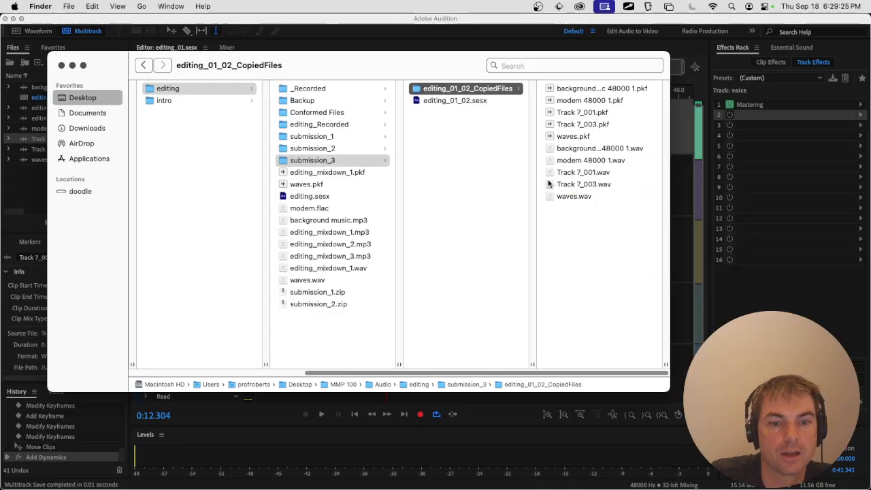
click(385, 170)
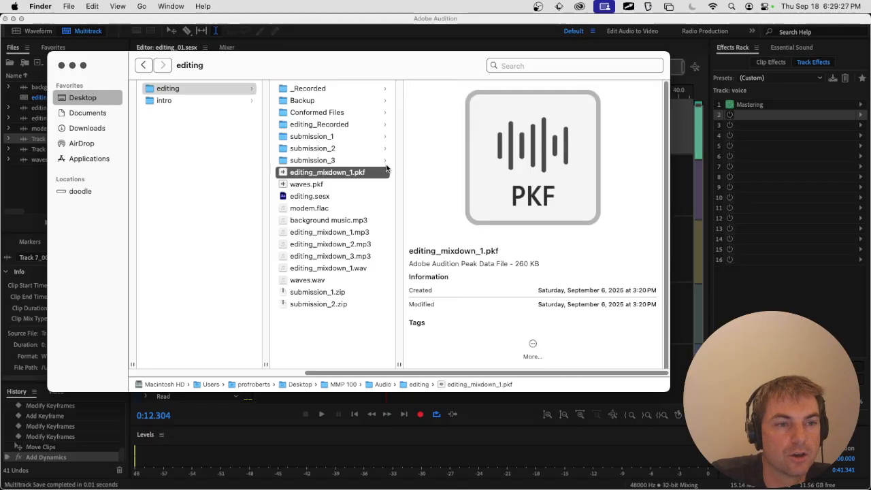
click(388, 162)
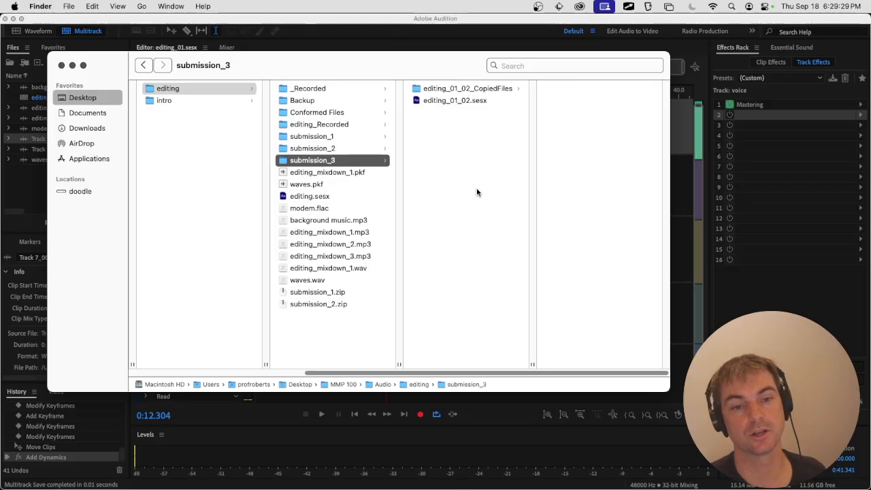